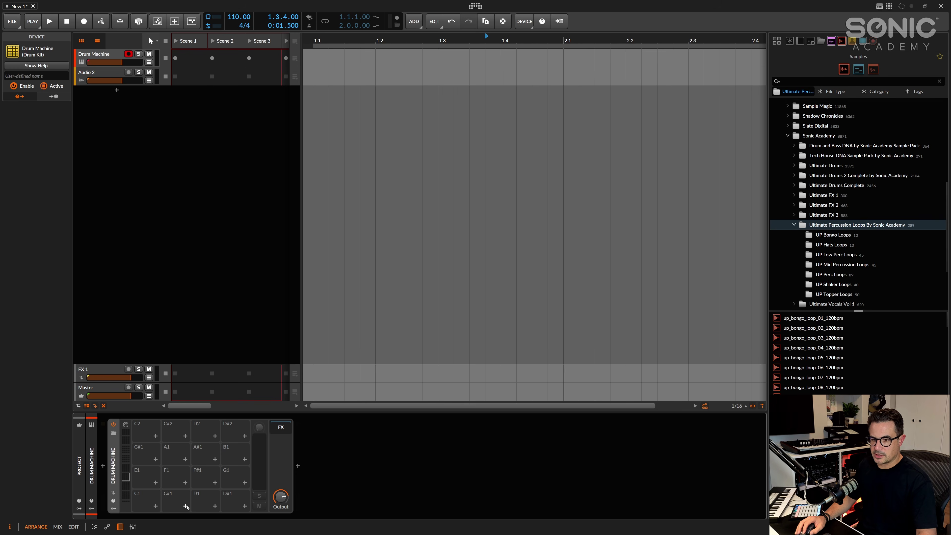
Add the Kick 3 plug-in to the Drum Machine's C1 pad
{"action": "left_click", "coordinate": [155, 505]}
{"action": "type", "text": "kick"}
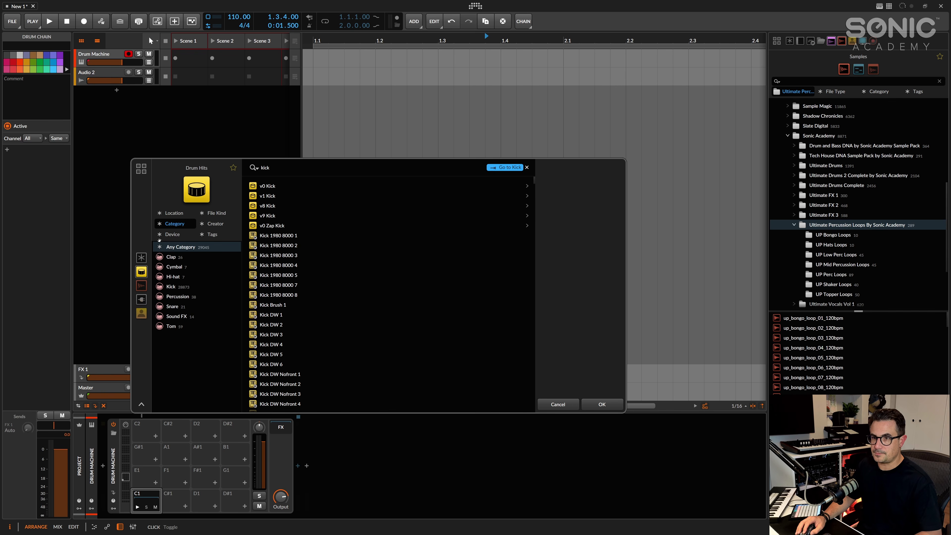
{"action": "key", "text": "Tab"}
{"action": "left_click", "coordinate": [269, 187]}
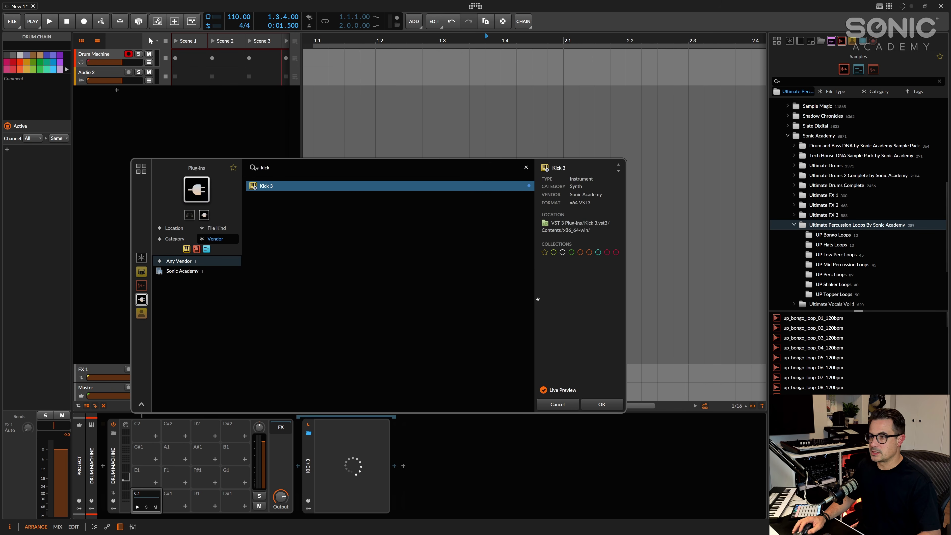
{"action": "left_click", "coordinate": [613, 407]}
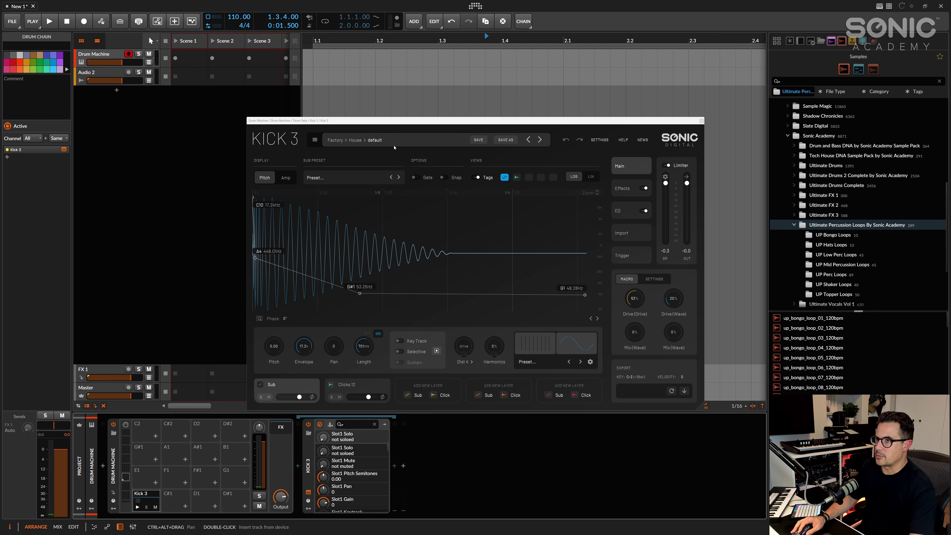
Load the factory preset Melodic HT - 01 from the Melodic House & Techno bank in Kick 3
{"action": "left_click", "coordinate": [383, 142]}
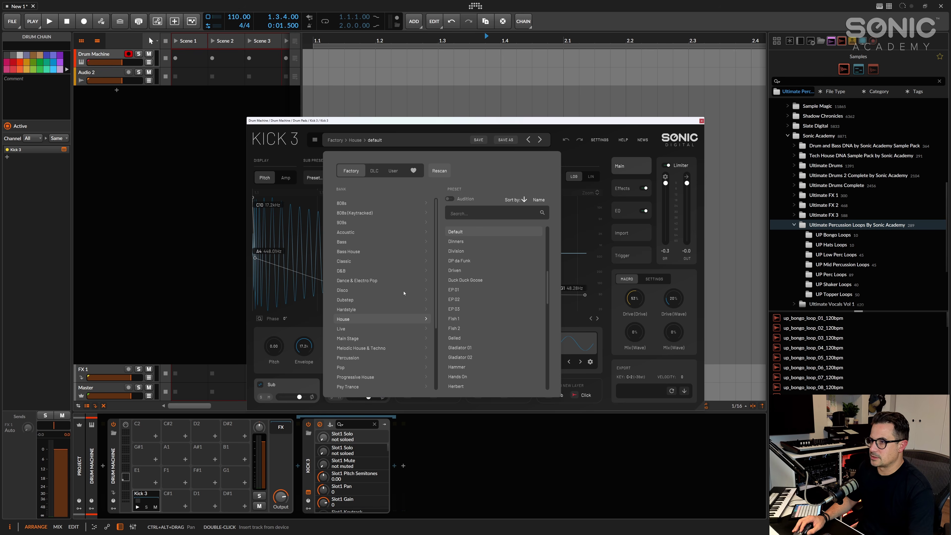
{"action": "left_click", "coordinate": [350, 348]}
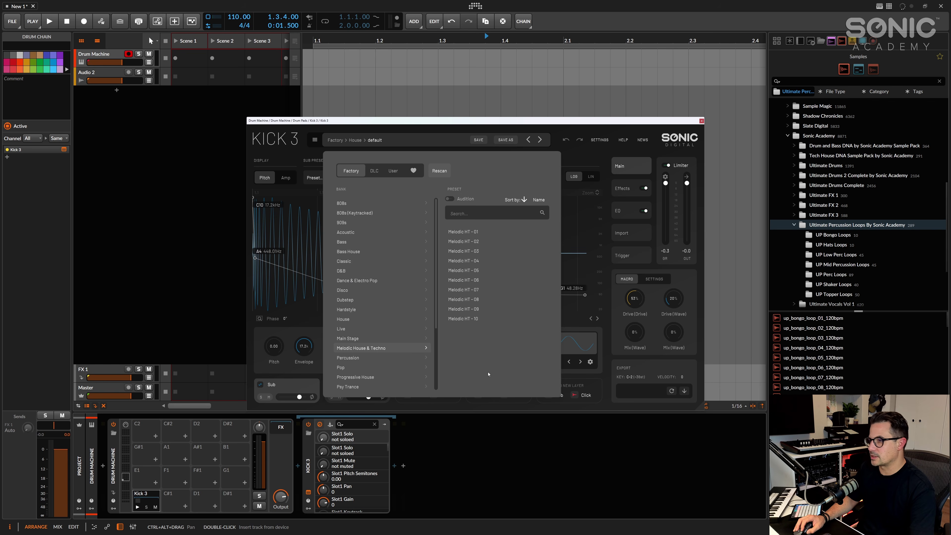
{"action": "left_click", "coordinate": [472, 232]}
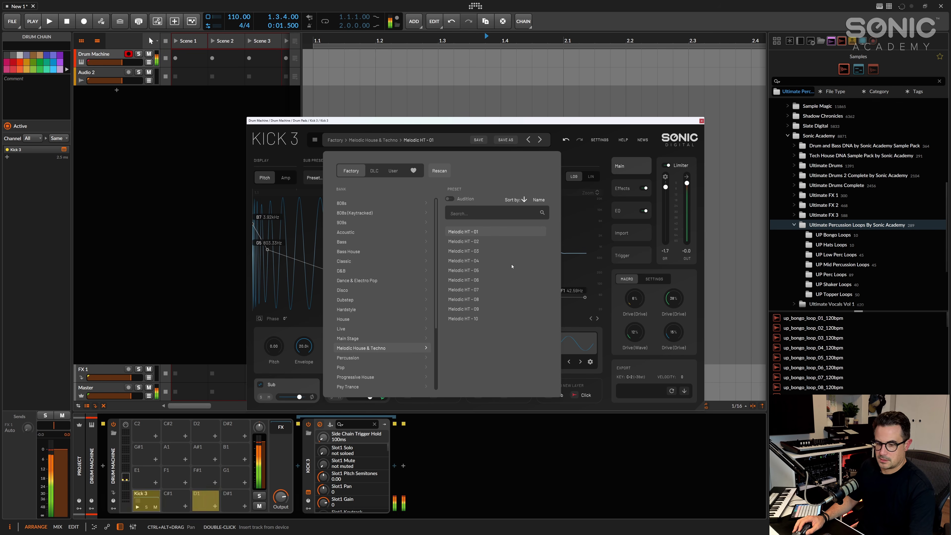
{"action": "left_click", "coordinate": [489, 234]}
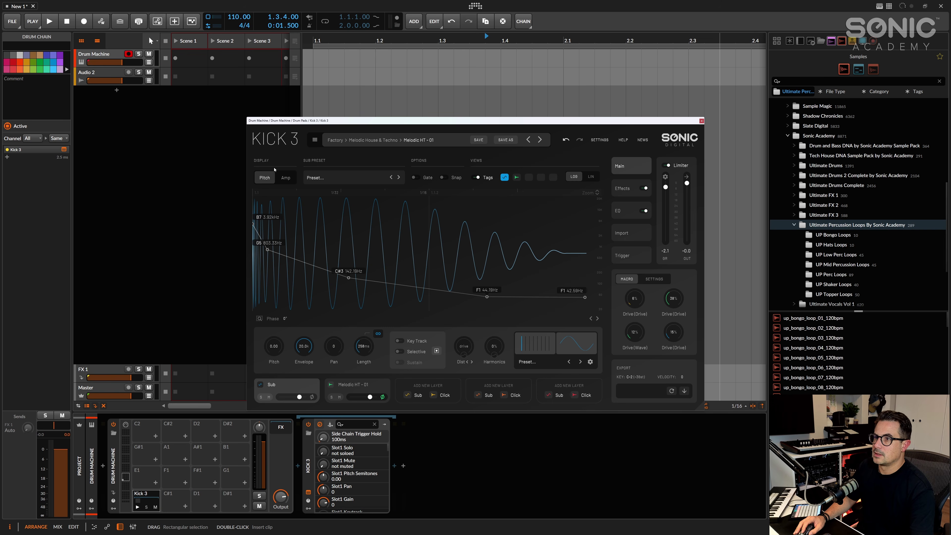
Reshape the end of Kick 3's amplitude envelope into a curved fall to zero, then close the plug-in window
{"action": "left_click", "coordinate": [286, 178]}
{"action": "left_click_drag", "start_coordinate": [555, 207], "coordinate": [484, 235]}
{"action": "left_click_drag", "start_coordinate": [456, 202], "coordinate": [562, 237]}
{"action": "left_click_drag", "start_coordinate": [501, 202], "coordinate": [478, 202]}
{"action": "left_click_drag", "start_coordinate": [543, 262], "coordinate": [537, 288]}
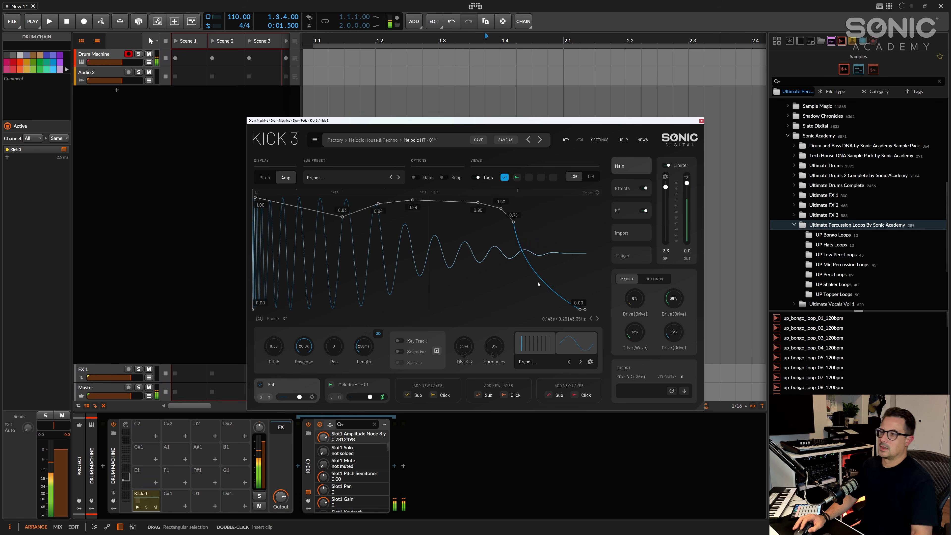
{"action": "left_click", "coordinate": [701, 121]}
Set the tempo to 124 BPM with arranger looping on, and record a kick pattern into the Drum Machine's Scene 1 slot
{"action": "left_click", "coordinate": [306, 90]}
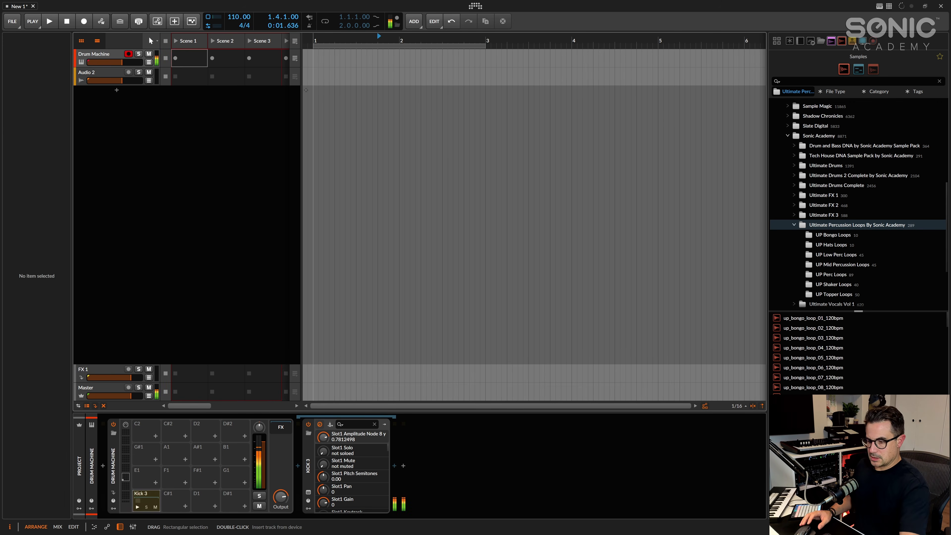
{"action": "key", "text": "l"}
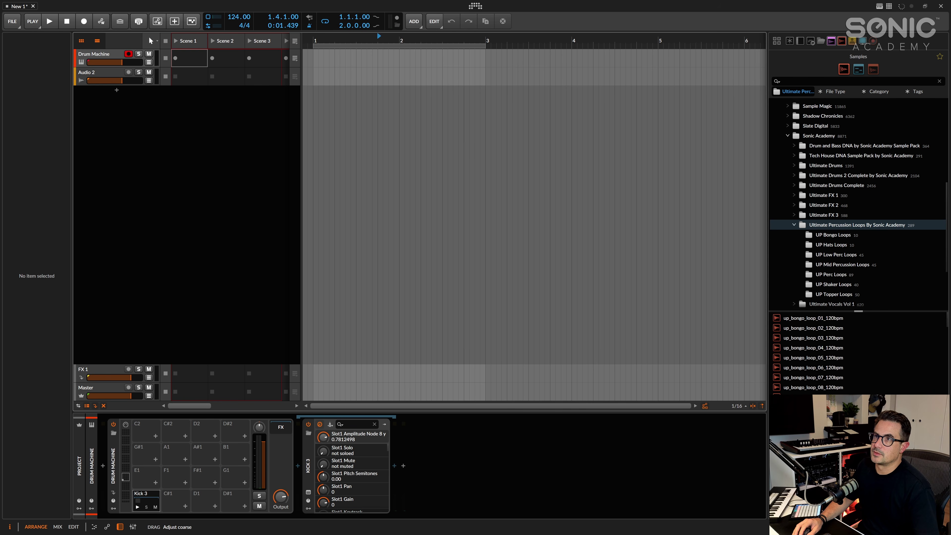
{"action": "key", "text": "space"}
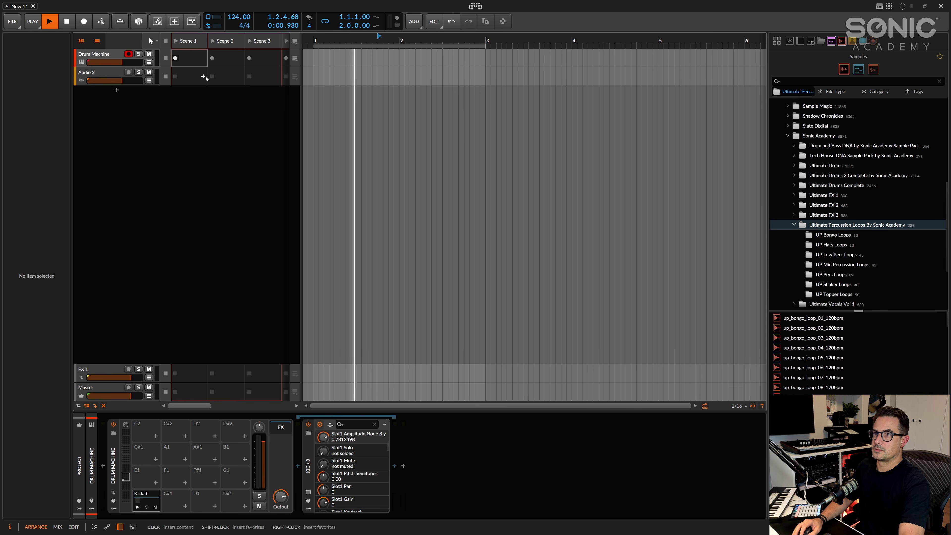
{"action": "left_click", "coordinate": [175, 58]}
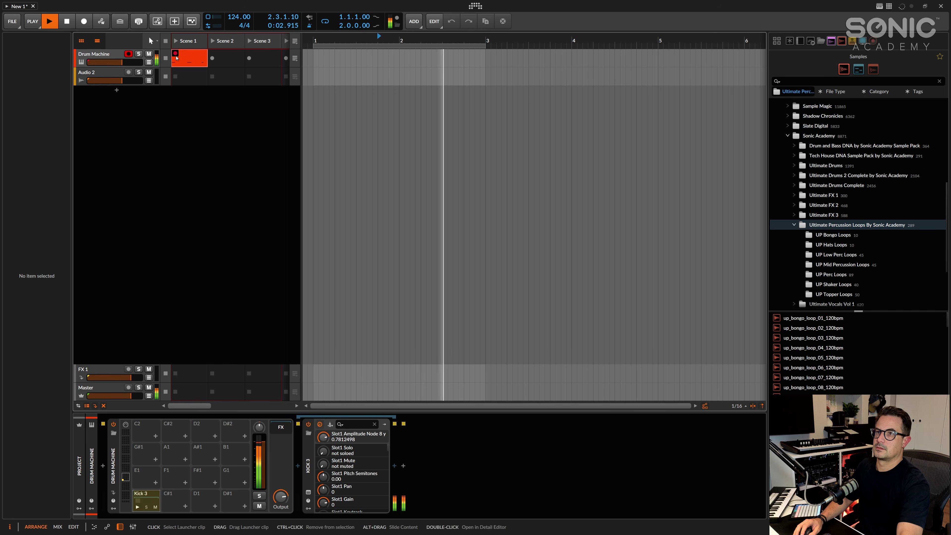
{"action": "key", "text": "space"}
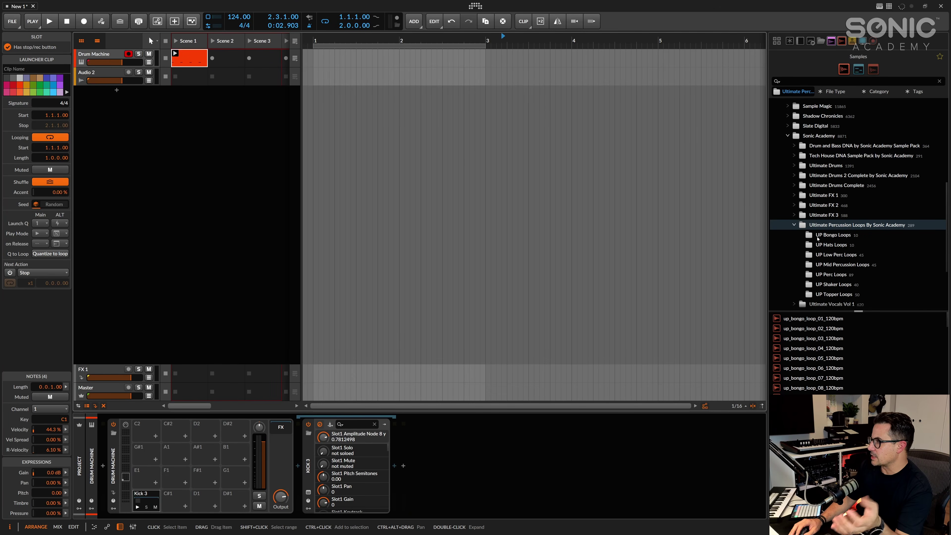
Audition several loops in the UP Bongo Loops folder
{"action": "left_click", "coordinate": [818, 236]}
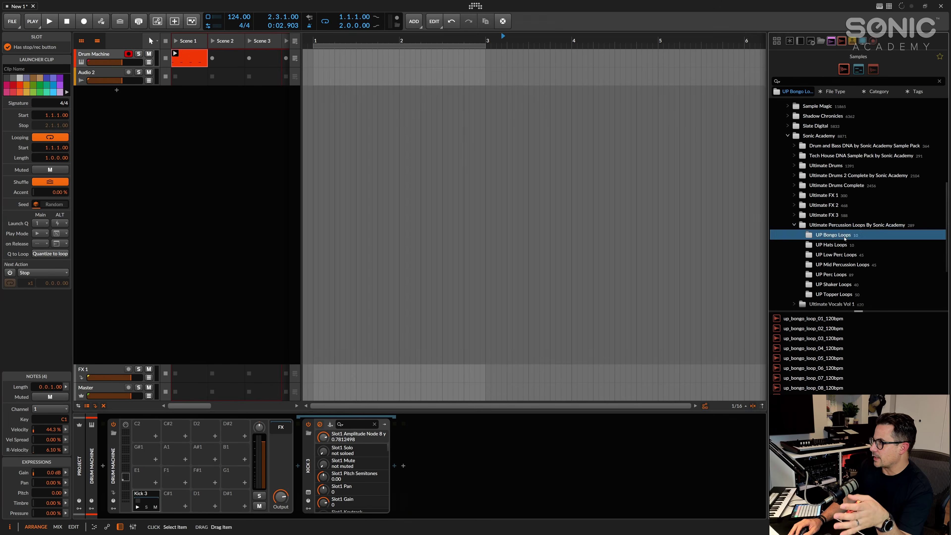
{"action": "left_click", "coordinate": [832, 334]}
{"action": "key", "text": "Down"}
{"action": "key", "text": "Down"}
{"action": "key", "text": "Down"}
{"action": "key", "text": "Down"}
{"action": "key", "text": "Down"}
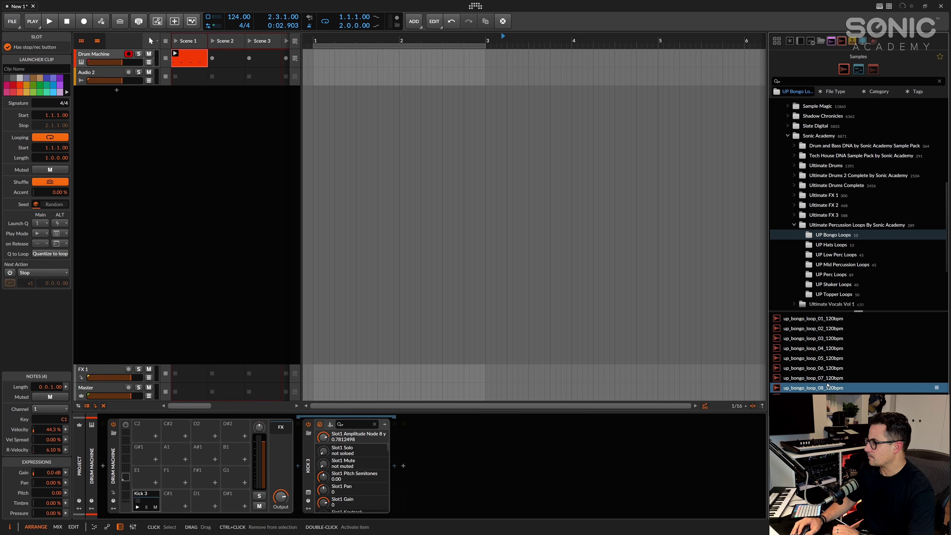
Audition several loops in the UP Hats Loops folder
{"action": "key", "text": "ctrl+Down"}
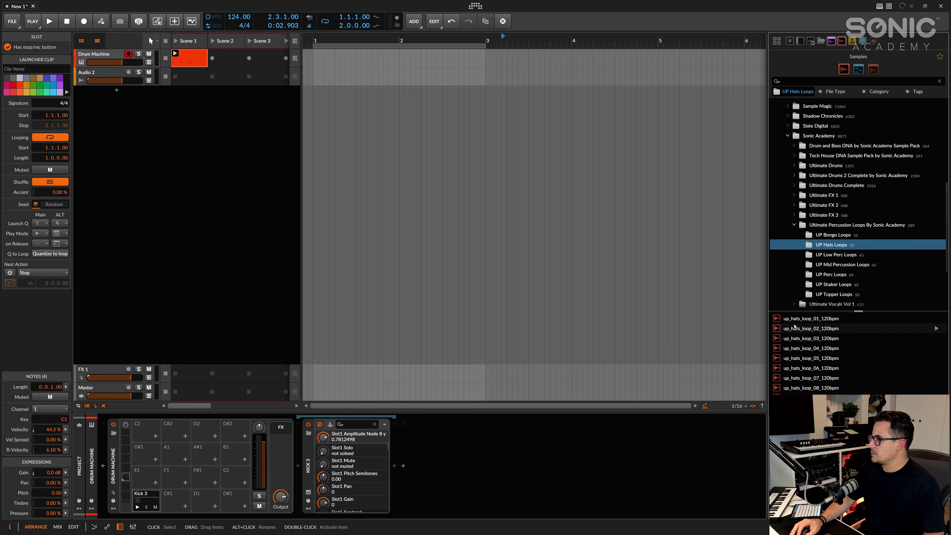
{"action": "key", "text": "Down"}
{"action": "key", "text": "Down"}
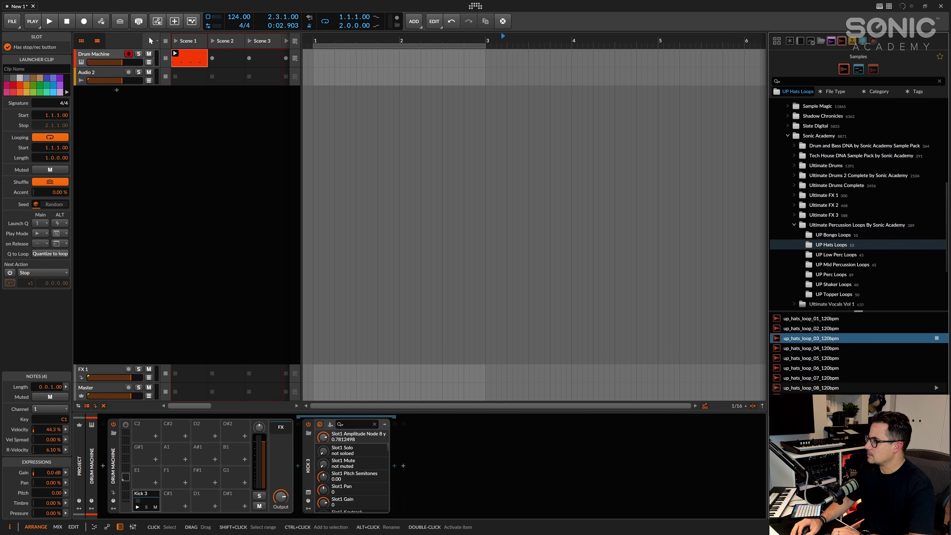
{"action": "left_click", "coordinate": [810, 393]}
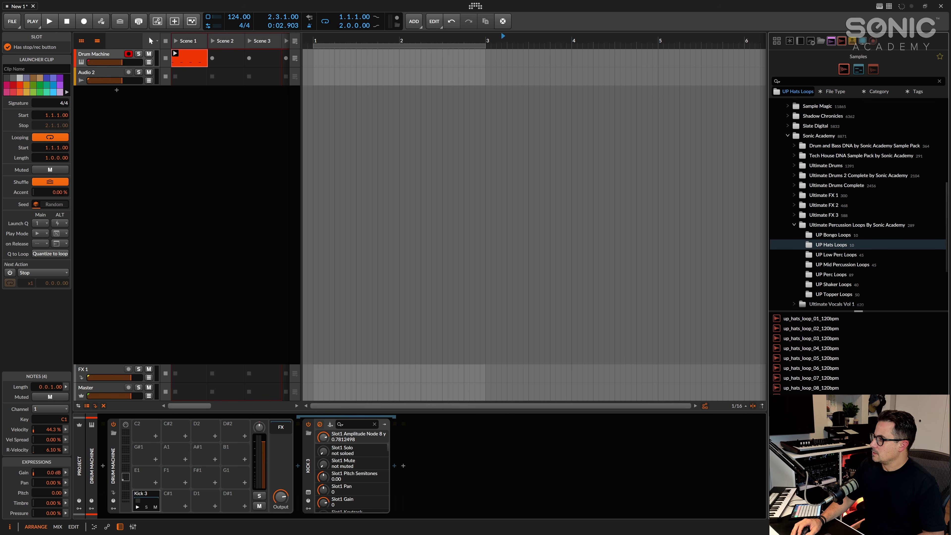
Insert all ten UP Hats loops as launcher clips in a single new track starting at Scene 1, and hide the arranger timeline
{"action": "key", "text": "ctrl+a"}
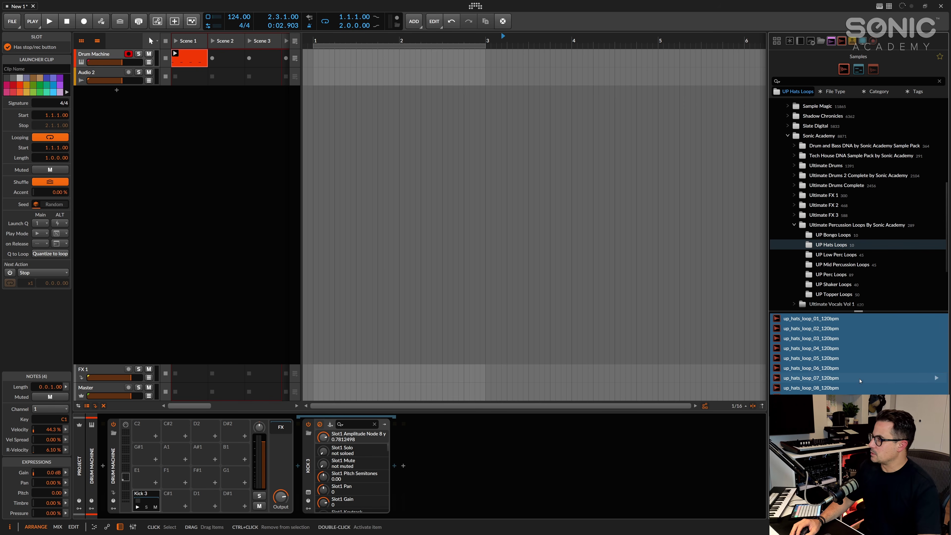
{"action": "left_click_drag", "start_coordinate": [811, 321], "coordinate": [375, 119]}
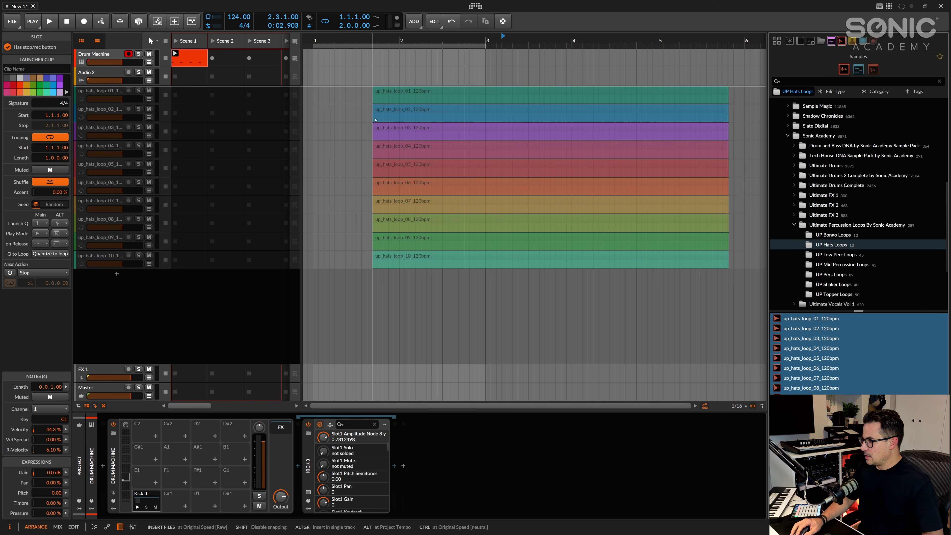
{"action": "left_click_drag", "start_coordinate": [376, 120], "coordinate": [370, 121]}
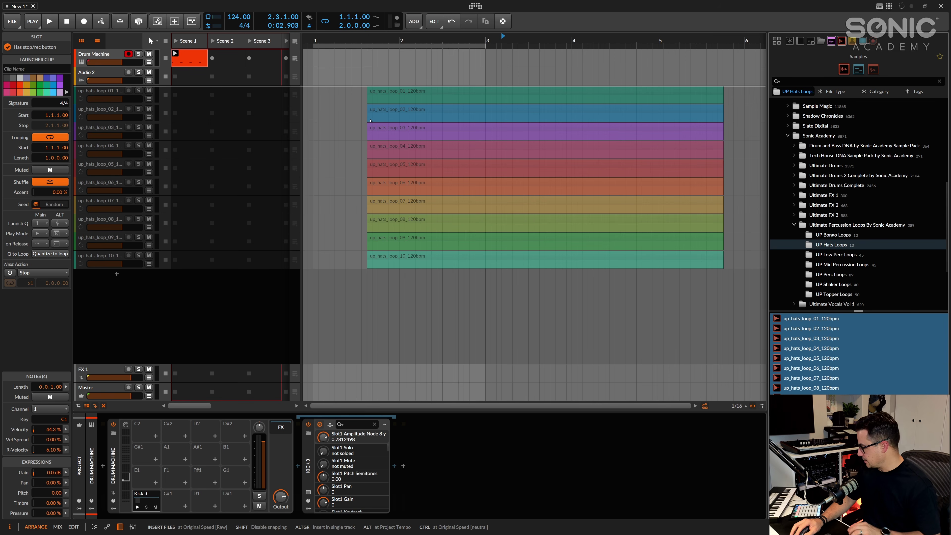
{"action": "left_click_drag", "start_coordinate": [370, 120], "coordinate": [364, 120]}
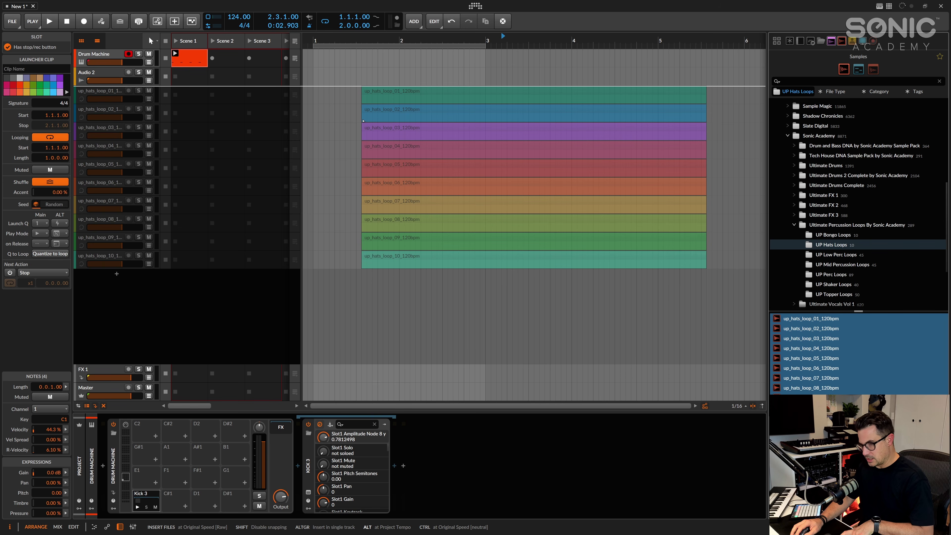
{"action": "key", "text": "ISO_Level3_Shift"}
{"action": "left_click_drag", "start_coordinate": [363, 120], "coordinate": [185, 90]}
{"action": "key", "text": "ISO_Level3_Shift"}
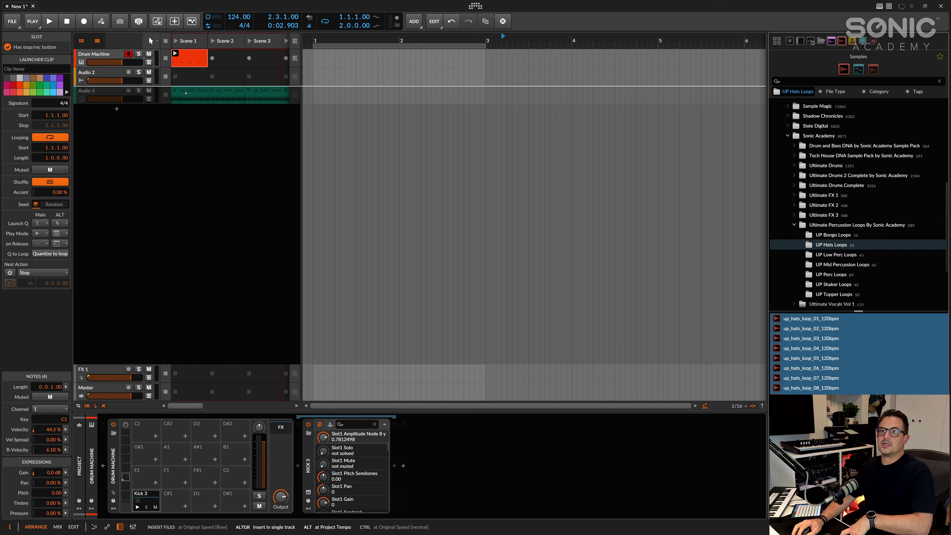
{"action": "left_click_drag", "start_coordinate": [186, 93], "coordinate": [186, 93]}
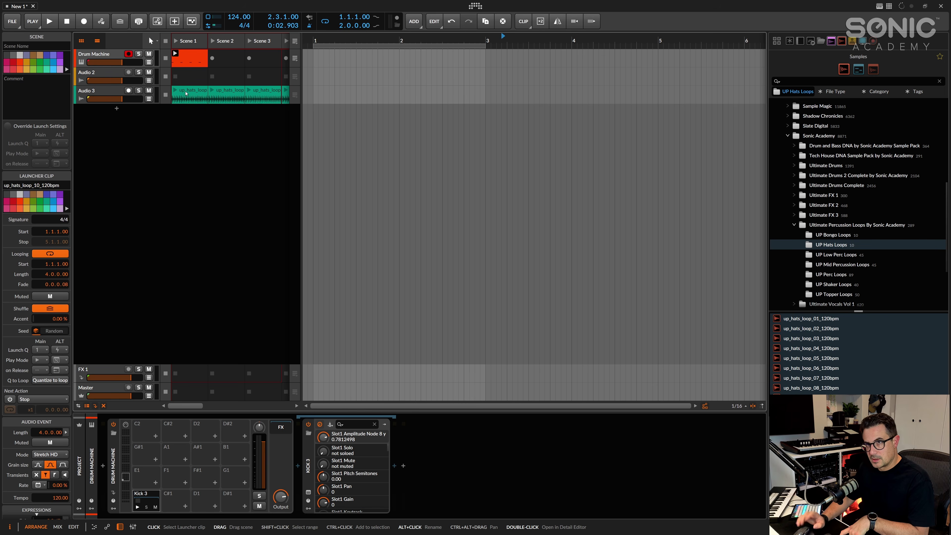
{"action": "left_click", "coordinate": [97, 41]}
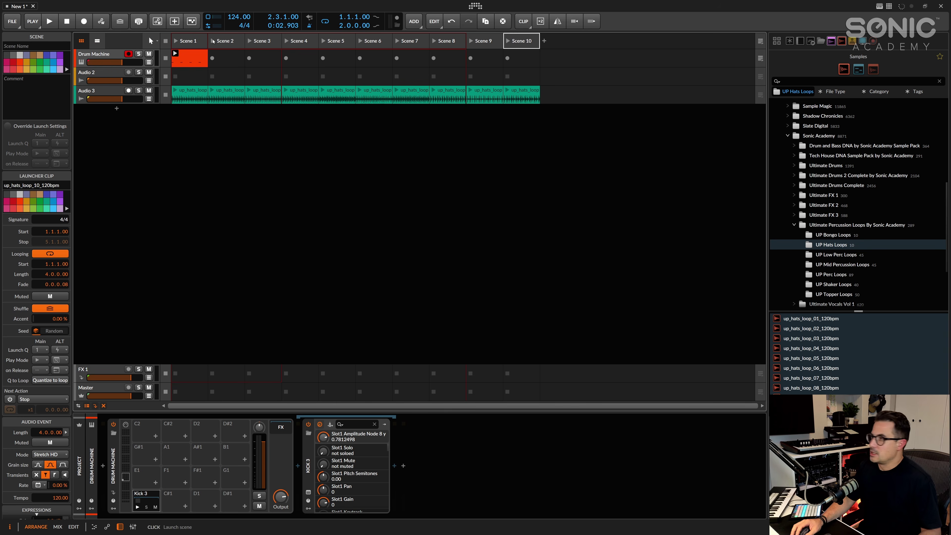
Insert the UP Low Perc loops from 01 through up_perc_loop_20_124bpm as launcher clips in a single new track from Scene 1
{"action": "left_click", "coordinate": [832, 255]}
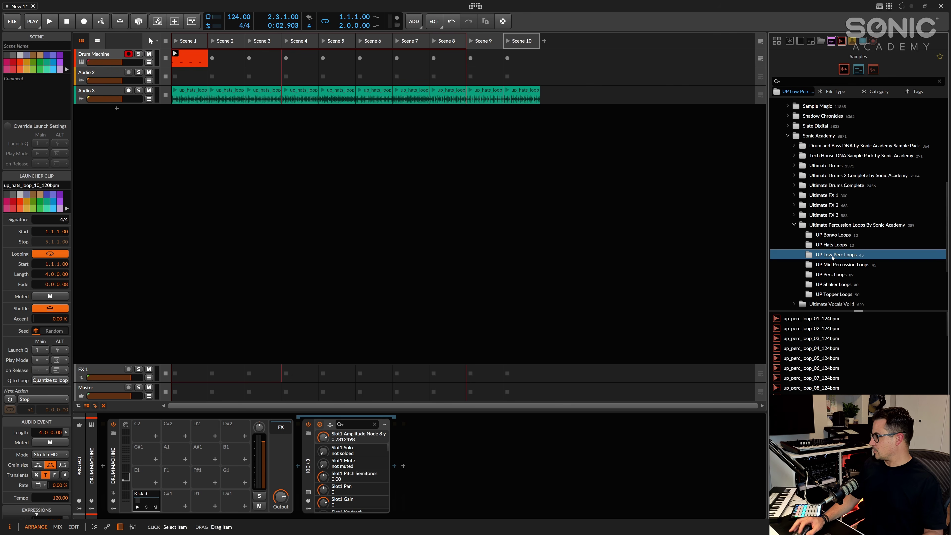
{"action": "left_click", "coordinate": [807, 369]}
{"action": "scroll", "coordinate": [808, 372], "scroll_direction": "down", "scroll_amount": 10}
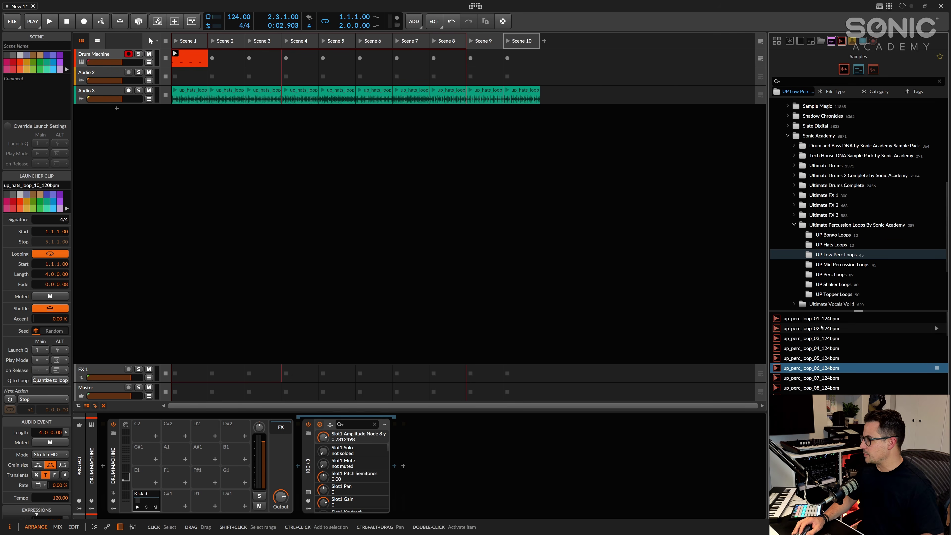
{"action": "scroll", "coordinate": [818, 386], "scroll_direction": "up", "scroll_amount": 3}
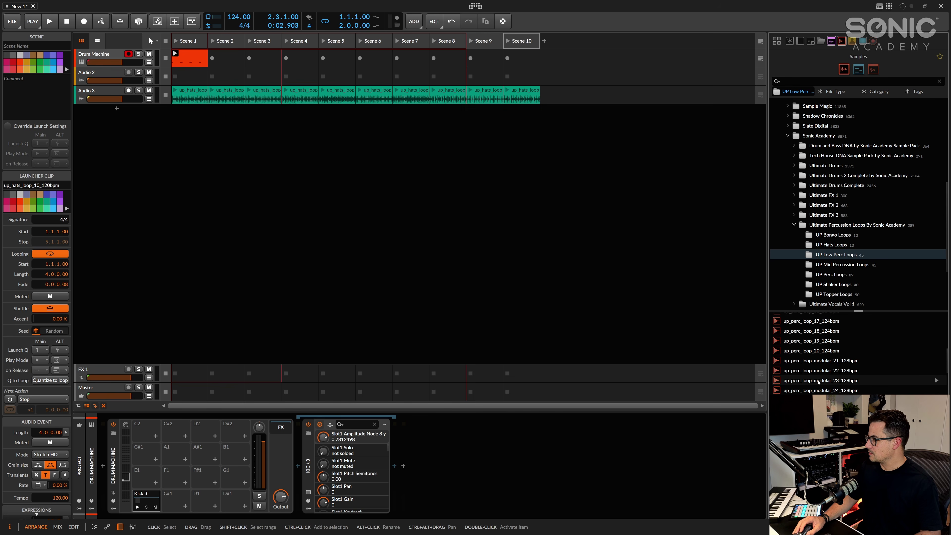
{"action": "scroll", "coordinate": [825, 367], "scroll_direction": "up", "scroll_amount": 3}
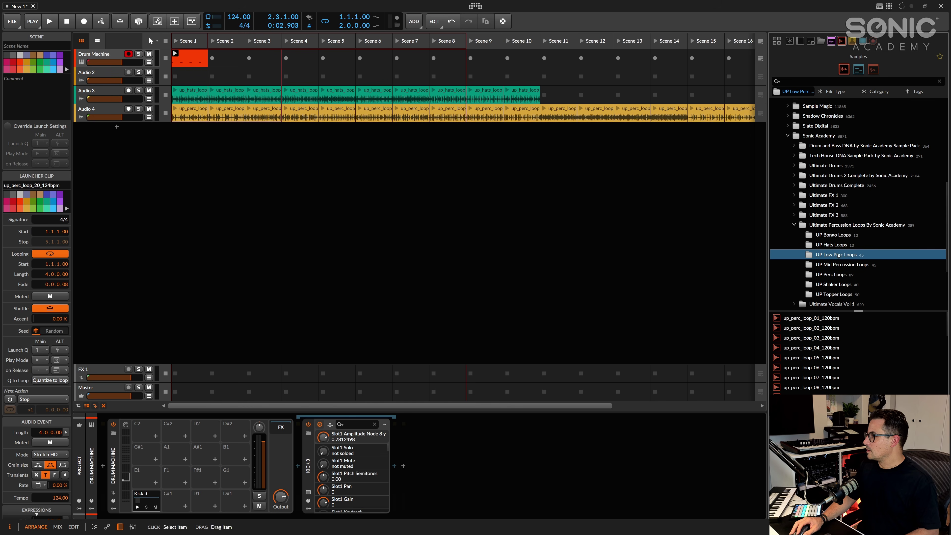
Insert the UP Low Perc modular loops 21 through 45 (128bpm) as launcher clips in another new track from Scene 1
{"action": "scroll", "coordinate": [818, 388], "scroll_direction": "down", "scroll_amount": 5}
{"action": "scroll", "coordinate": [819, 372], "scroll_direction": "down", "scroll_amount": 10}
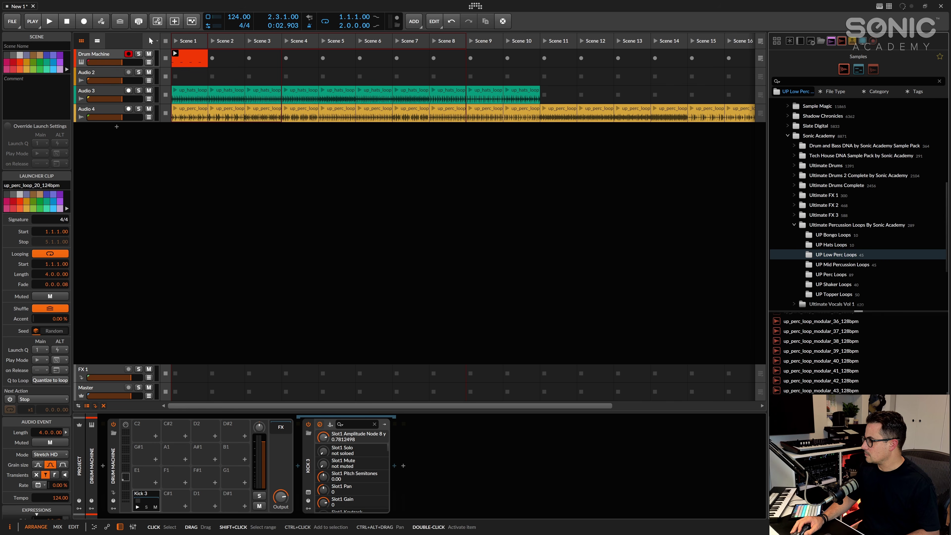
{"action": "scroll", "coordinate": [816, 386], "scroll_direction": "up", "scroll_amount": 10}
{"action": "scroll", "coordinate": [814, 380], "scroll_direction": "down", "scroll_amount": 5}
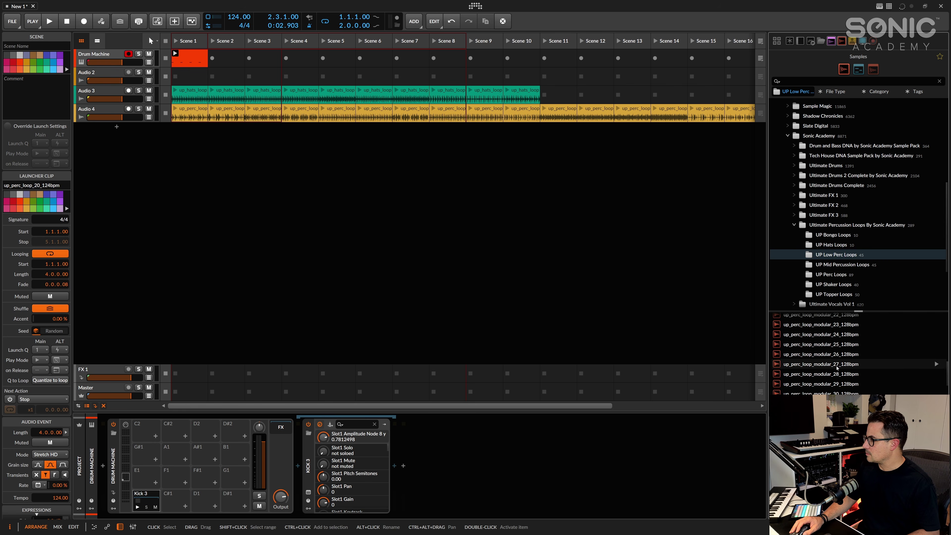
{"action": "scroll", "coordinate": [814, 380], "scroll_direction": "up", "scroll_amount": 5}
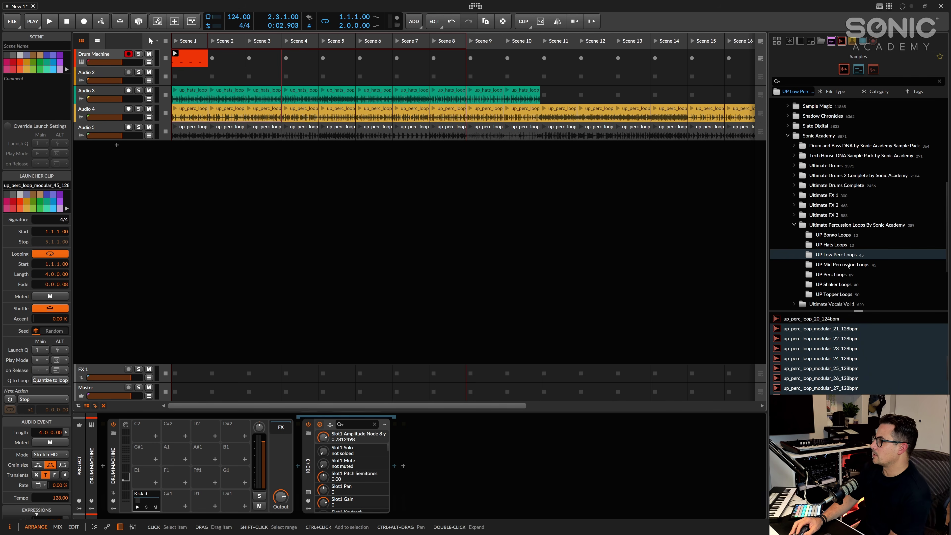
Insert the UP Mid Percussion loops through up_perc_loop_25_124bpm as launcher clips in a single new track from Scene 1
{"action": "left_click", "coordinate": [849, 265]}
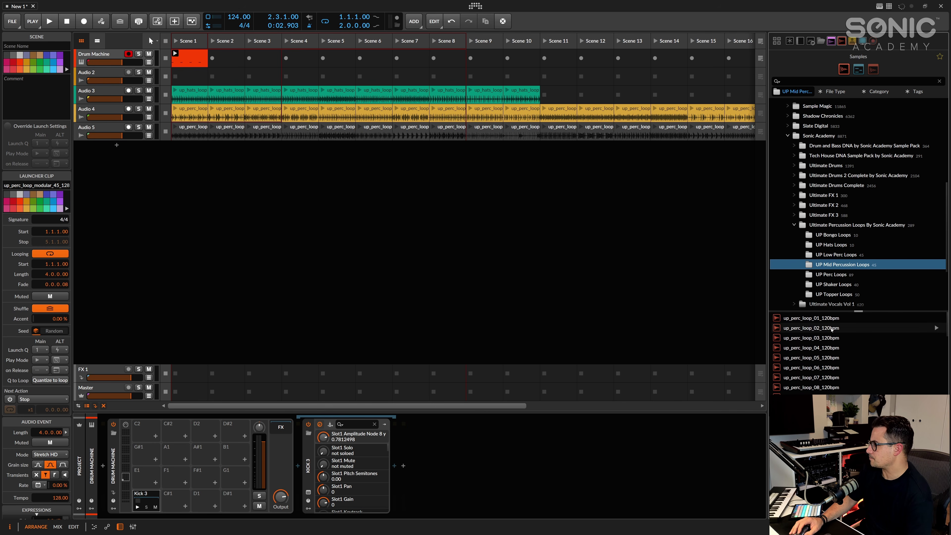
{"action": "scroll", "coordinate": [831, 329], "scroll_direction": "down", "scroll_amount": 6}
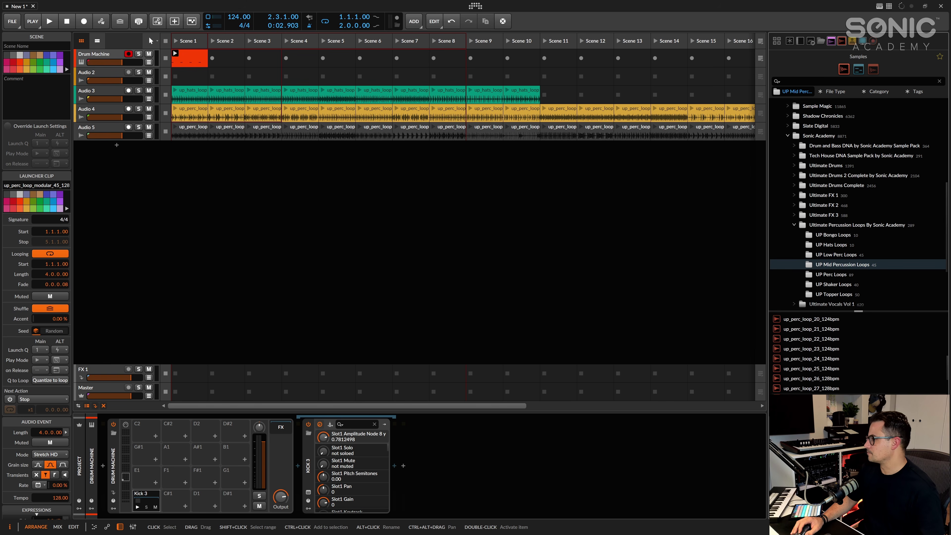
{"action": "left_click", "coordinate": [824, 369], "text": "shift"}
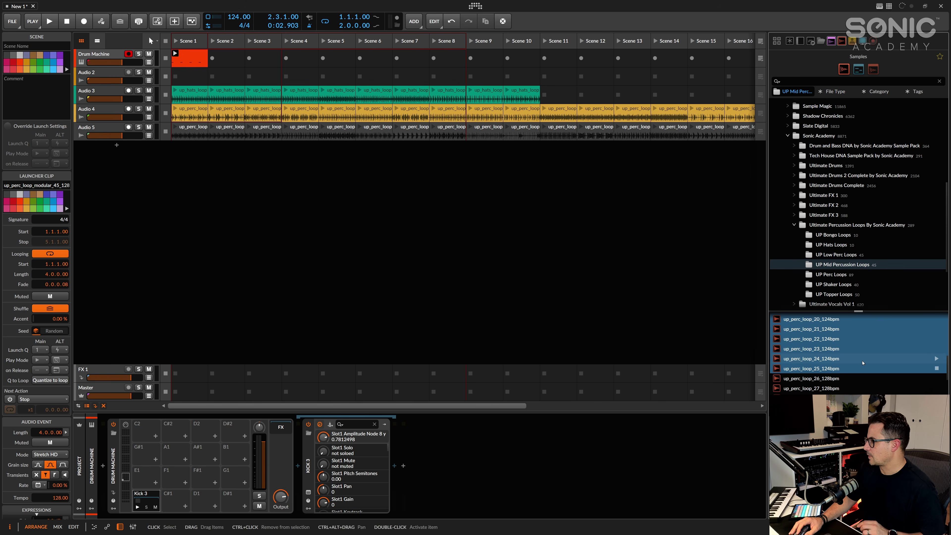
{"action": "left_click_drag", "start_coordinate": [827, 350], "coordinate": [247, 213]}
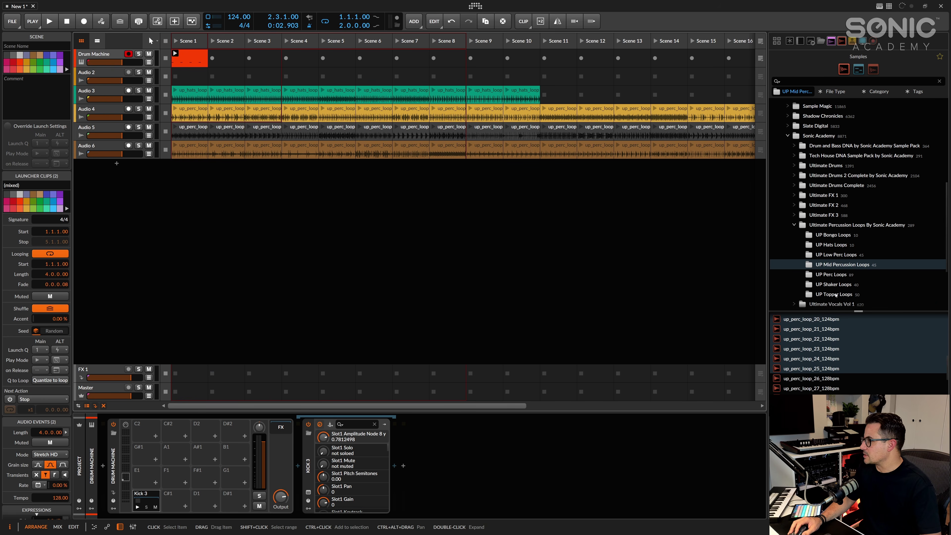
Audition several loops in the UP Topper Loops folder, down to up_top_loop_10_124bpm
{"action": "left_click", "coordinate": [832, 293]}
{"action": "left_click", "coordinate": [813, 348]}
{"action": "left_click", "coordinate": [822, 388]}
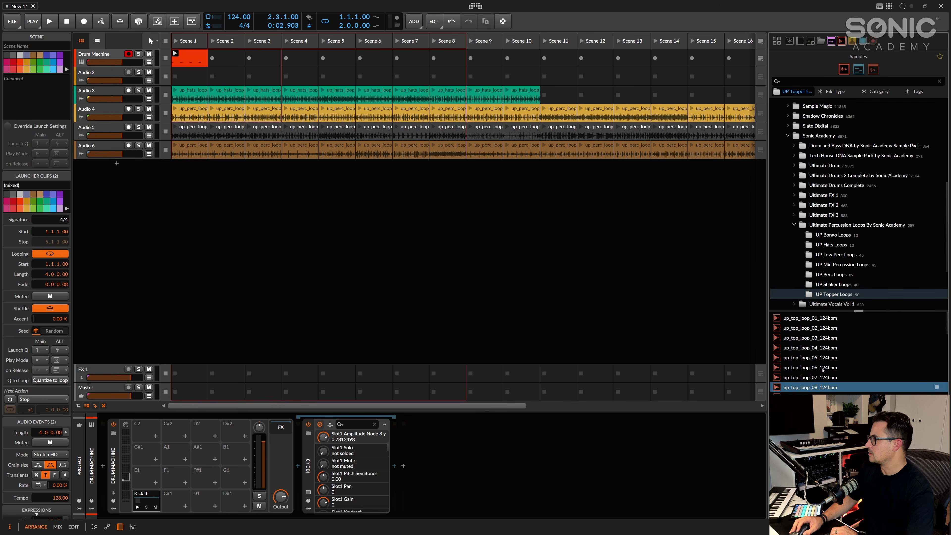
{"action": "key", "text": "Down"}
{"action": "key", "text": "Down"}
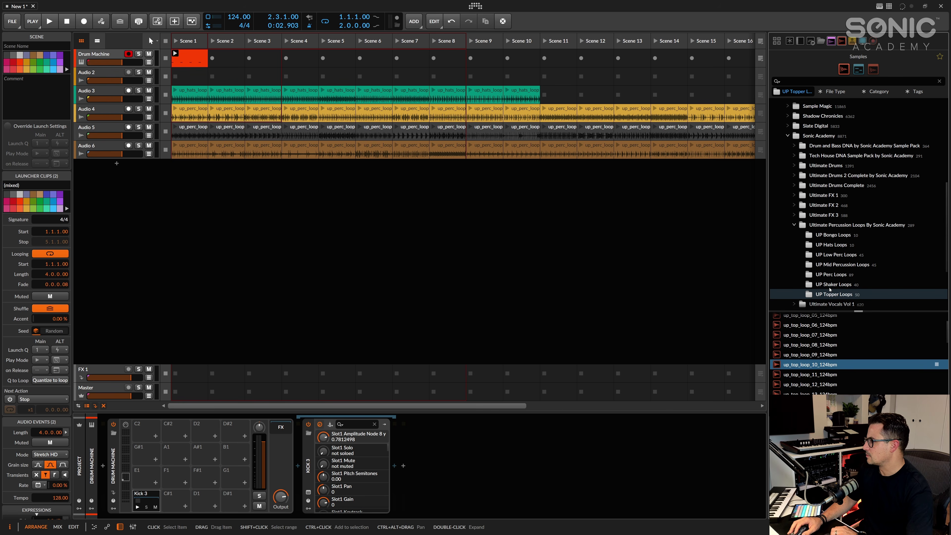
Insert up_shaker_loop_03_120bpm as a Scene 1 clip in a new track, and delete the empty Audio 2 track
{"action": "left_click", "coordinate": [830, 286]}
{"action": "left_click", "coordinate": [828, 357]}
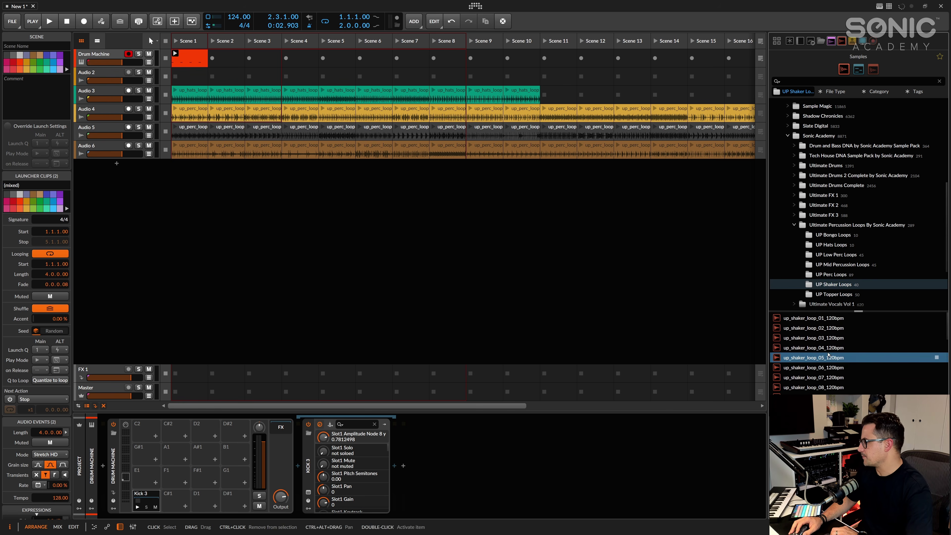
{"action": "left_click_drag", "start_coordinate": [813, 338], "coordinate": [196, 173]}
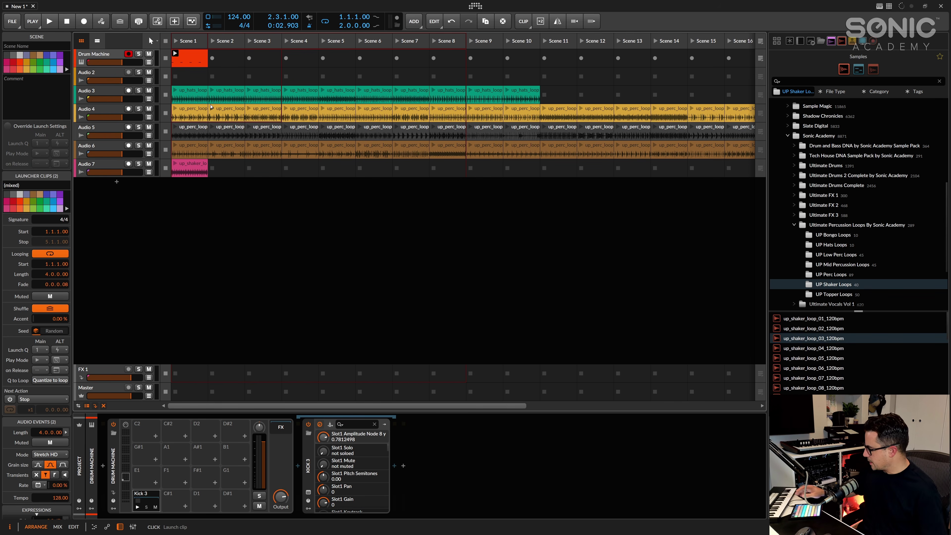
{"action": "left_click", "coordinate": [108, 72]}
{"action": "key", "text": "Delete"}
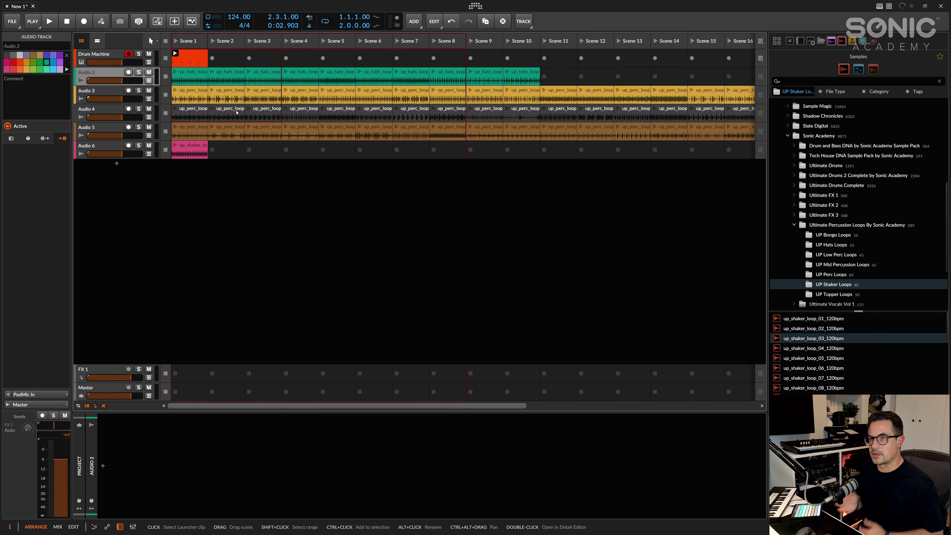
Play the kick with the Scene 1 hats, Audio 3's Scene 10 clip and Audio 4's Scene 9 clip, and open the UP Low Perc Loops folder
{"action": "key", "text": "space"}
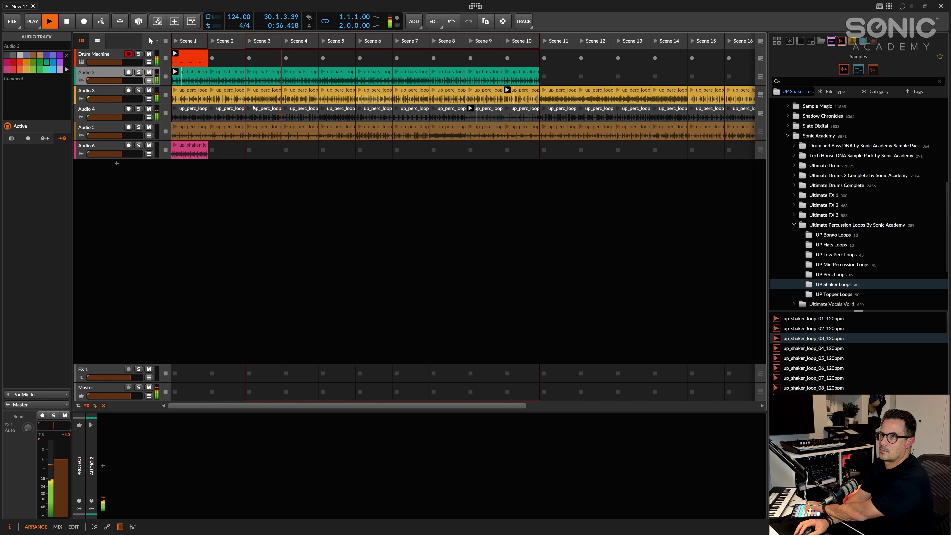
{"action": "key", "text": "space"}
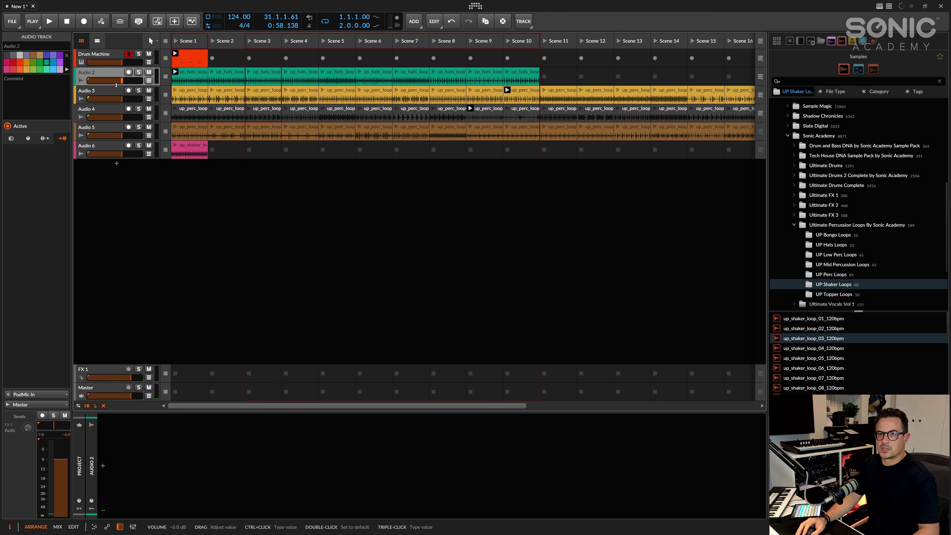
{"action": "left_click", "coordinate": [100, 92]}
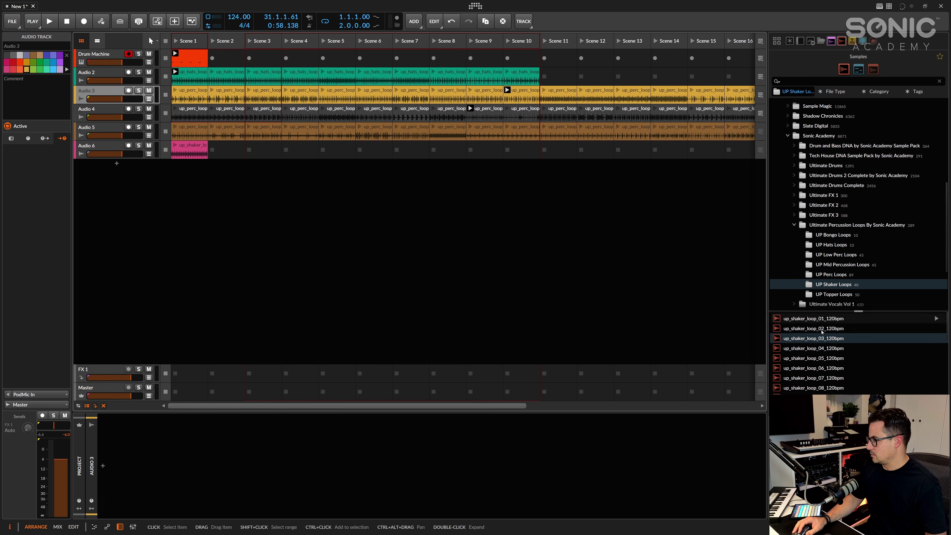
{"action": "left_click", "coordinate": [841, 256]}
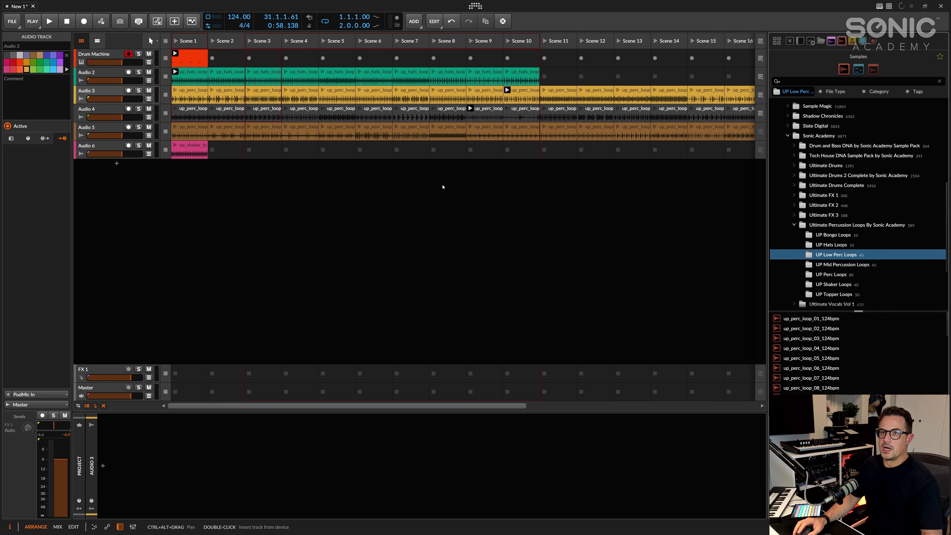
Add a Dual Pan device to the Audio 3 track
{"action": "left_click", "coordinate": [106, 94]}
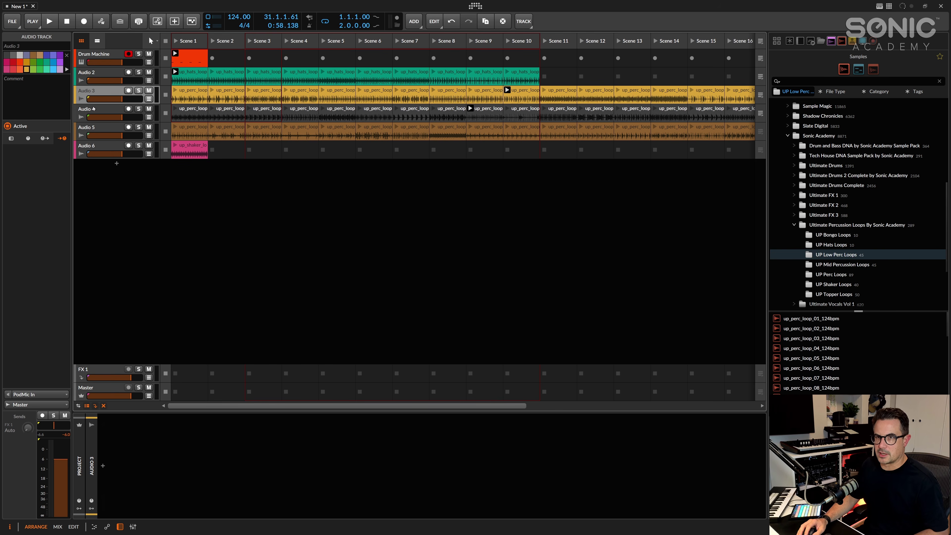
{"action": "left_click", "coordinate": [186, 465]}
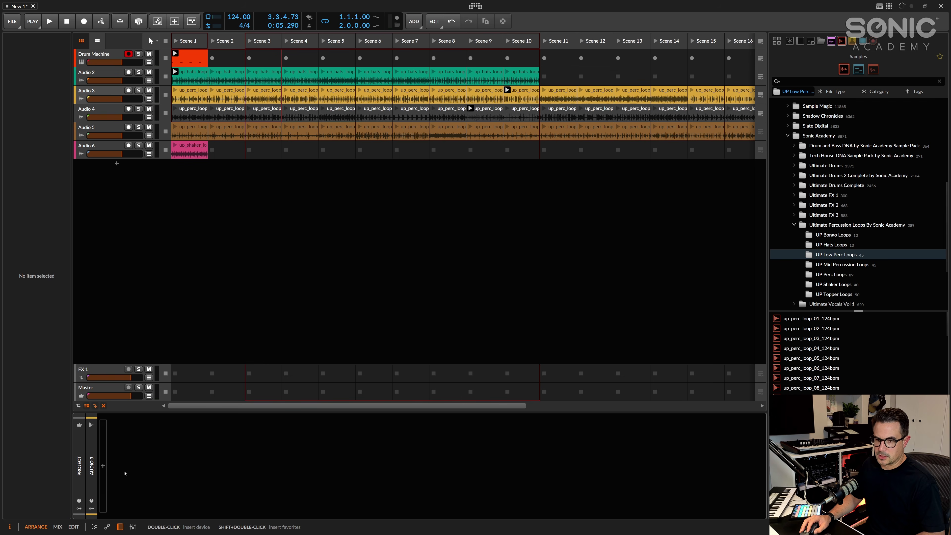
{"action": "left_click", "coordinate": [103, 466]}
{"action": "type", "text": "dual"}
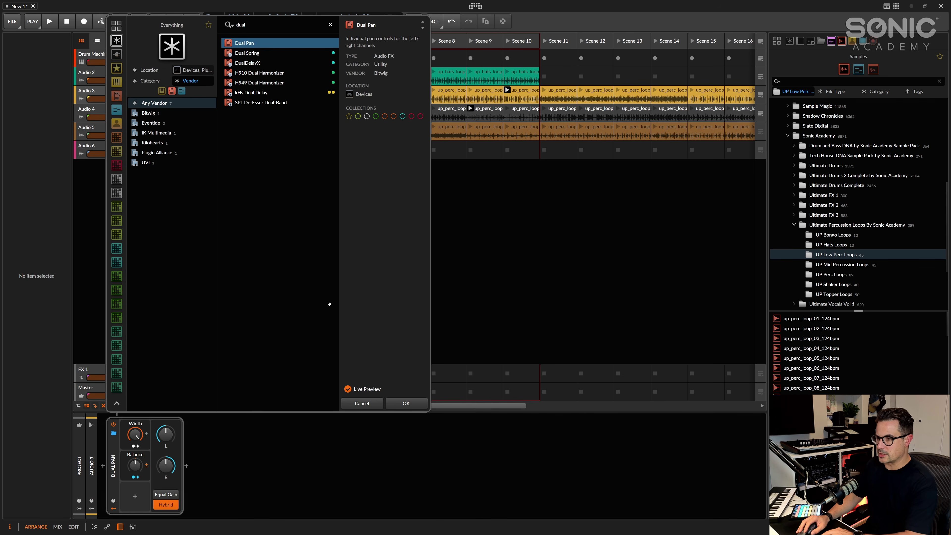
{"action": "left_click", "coordinate": [404, 404]}
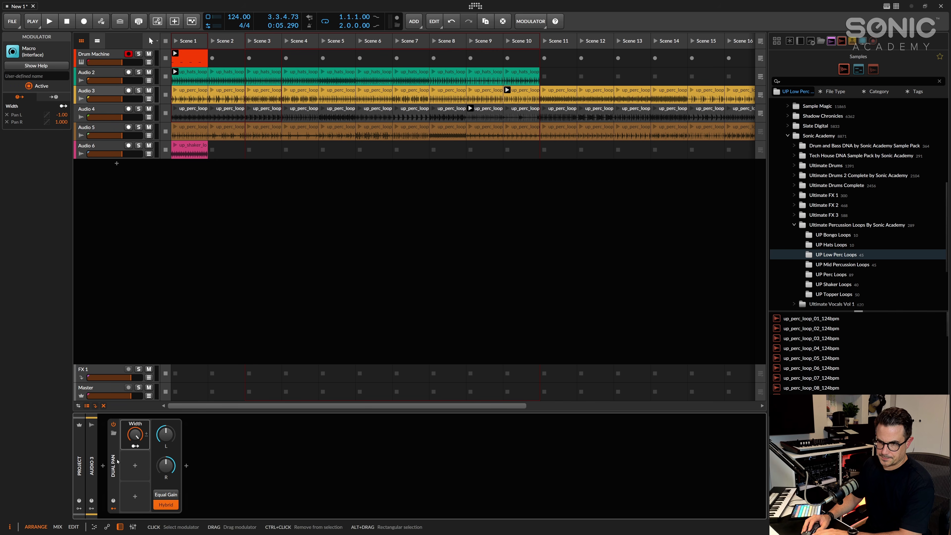
Remove the Width and Balance modulators from Audio 3's Dual Pan and pan its left channel fully left
{"action": "key", "text": "Delete"}
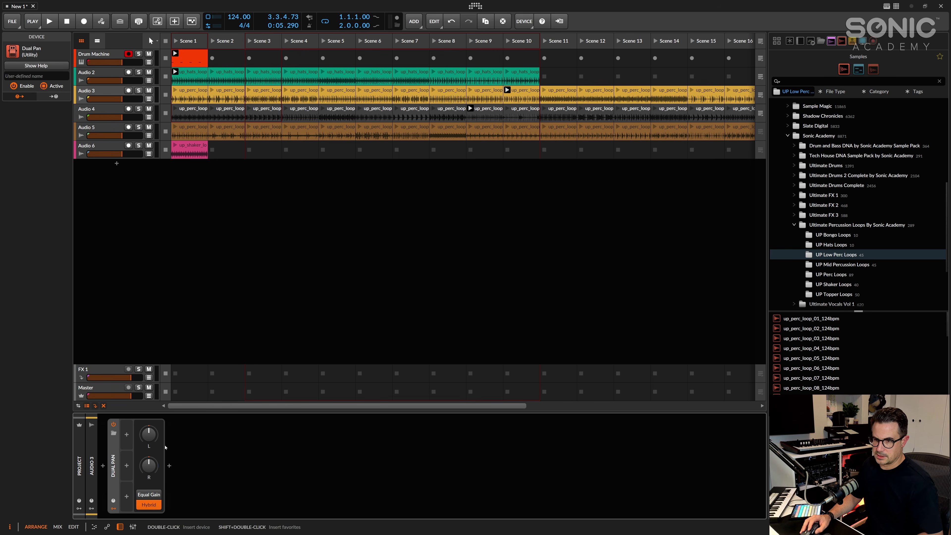
{"action": "left_click", "coordinate": [92, 165]}
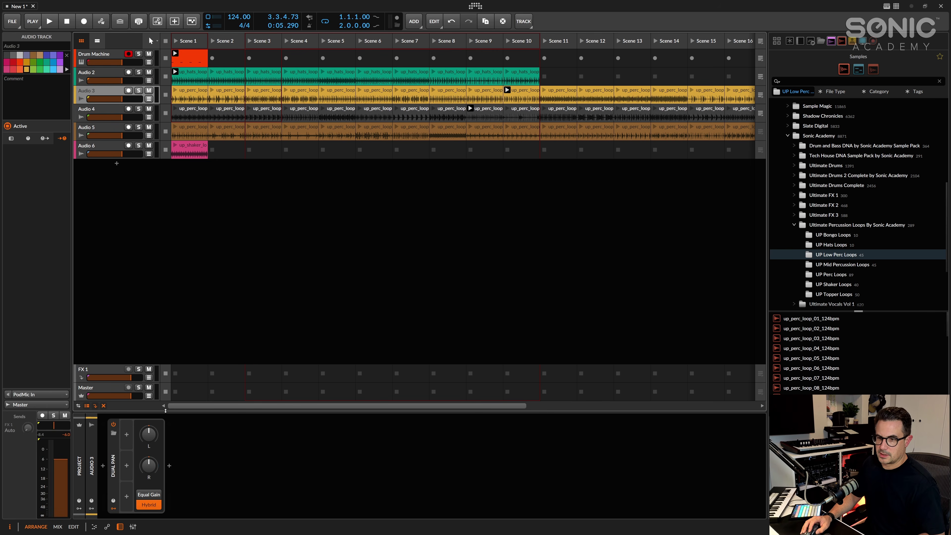
{"action": "left_click_drag", "start_coordinate": [149, 434], "coordinate": [148, 449]}
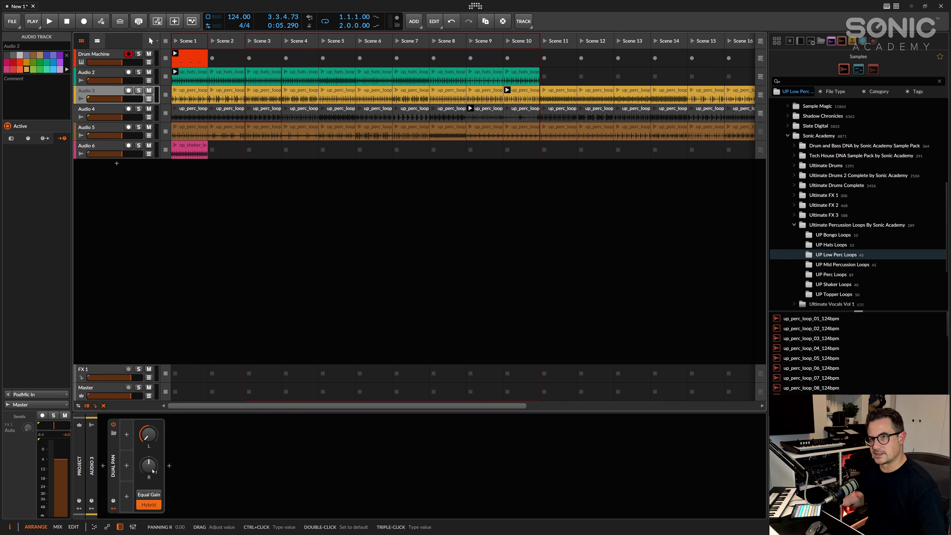
Copy the Dual Pan to Audio 4 with its left channel centered and right channel panned fully right, and listen to the result
{"action": "left_click_drag", "start_coordinate": [113, 464], "coordinate": [102, 112]}
{"action": "left_click_drag", "start_coordinate": [148, 435], "coordinate": [149, 426]}
{"action": "left_click_drag", "start_coordinate": [148, 466], "coordinate": [148, 451]}
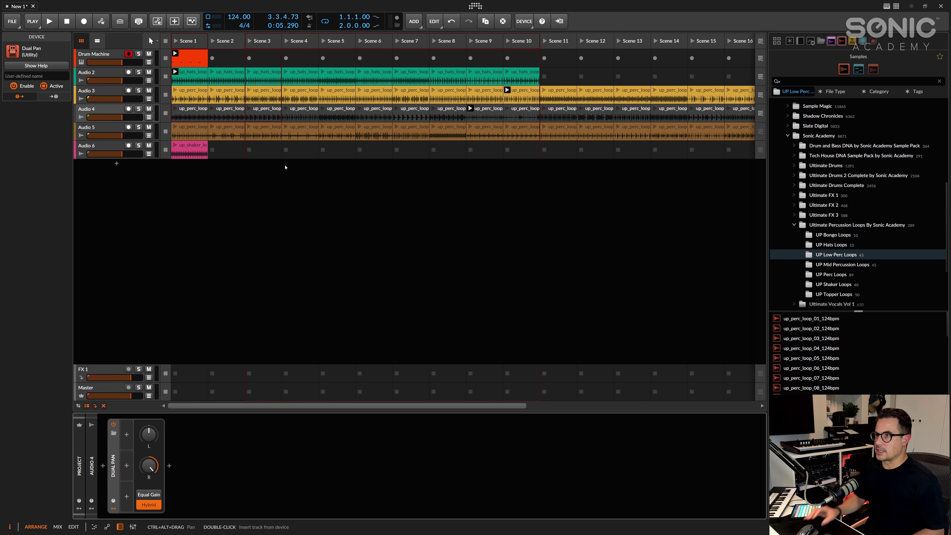
{"action": "key", "text": "space"}
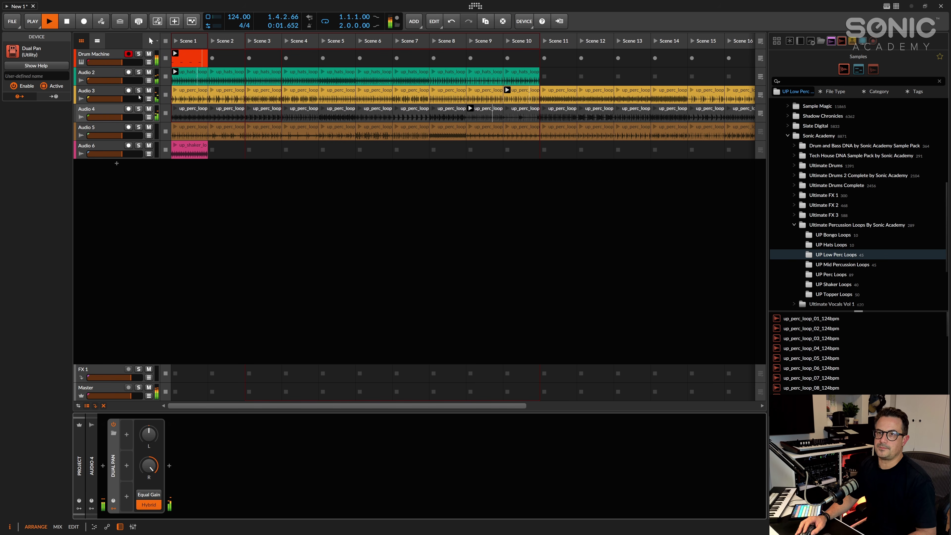
{"action": "key", "text": "space"}
Delete the Audio 4 track holding the low perc modular loops and select Audio 3
{"action": "left_click", "coordinate": [97, 114]}
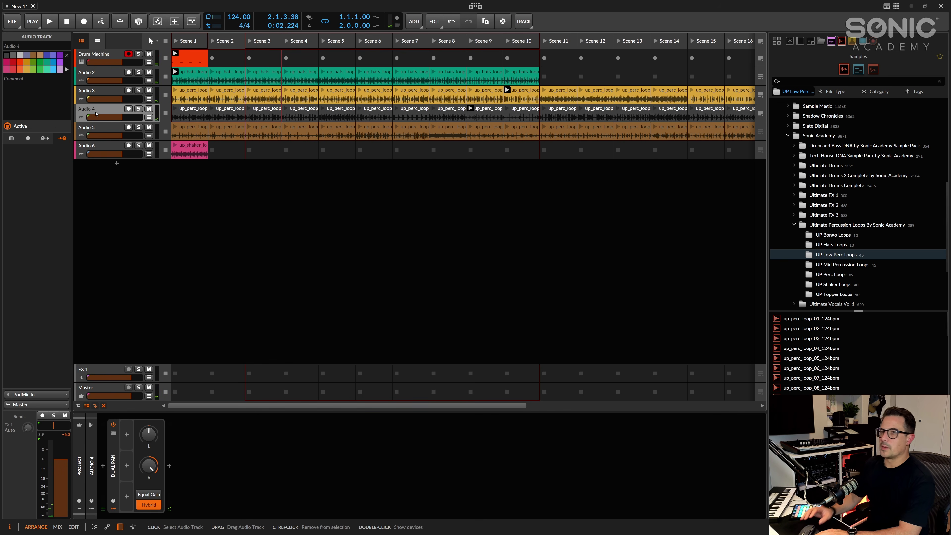
{"action": "key", "text": "Delete"}
{"action": "left_click", "coordinate": [102, 94]}
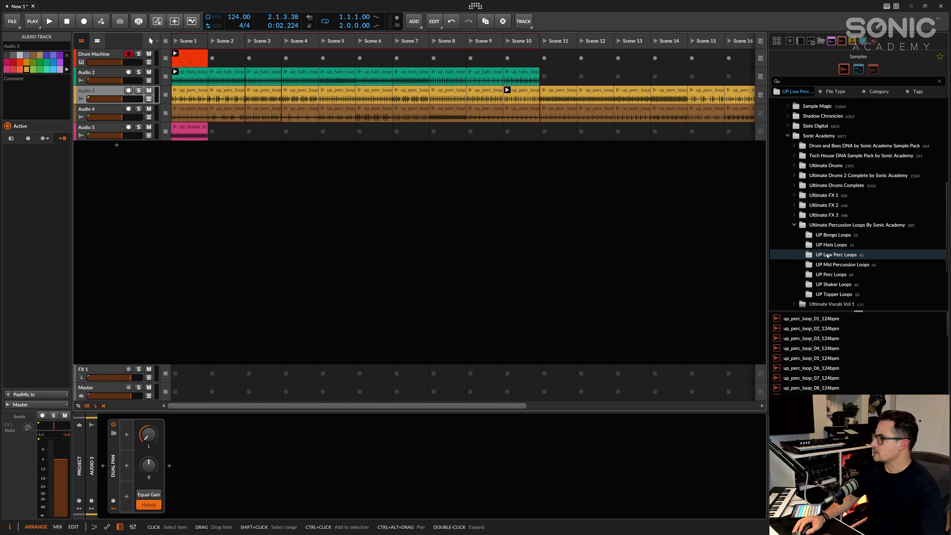
Audition loops in the UP Mid Percussion Loops folder, starting from up_perc_loop_04_120bpm
{"action": "left_click", "coordinate": [825, 236]}
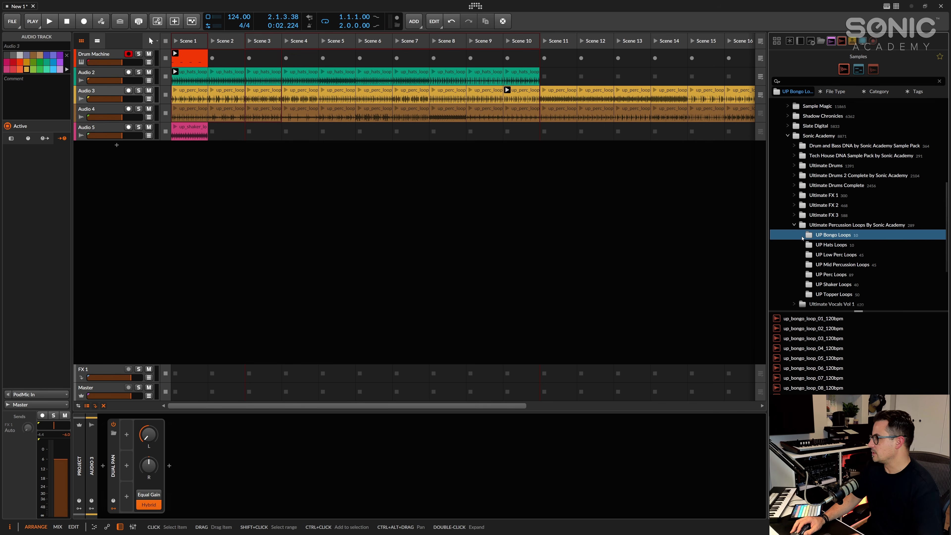
{"action": "left_click", "coordinate": [821, 265]}
{"action": "left_click", "coordinate": [809, 348]}
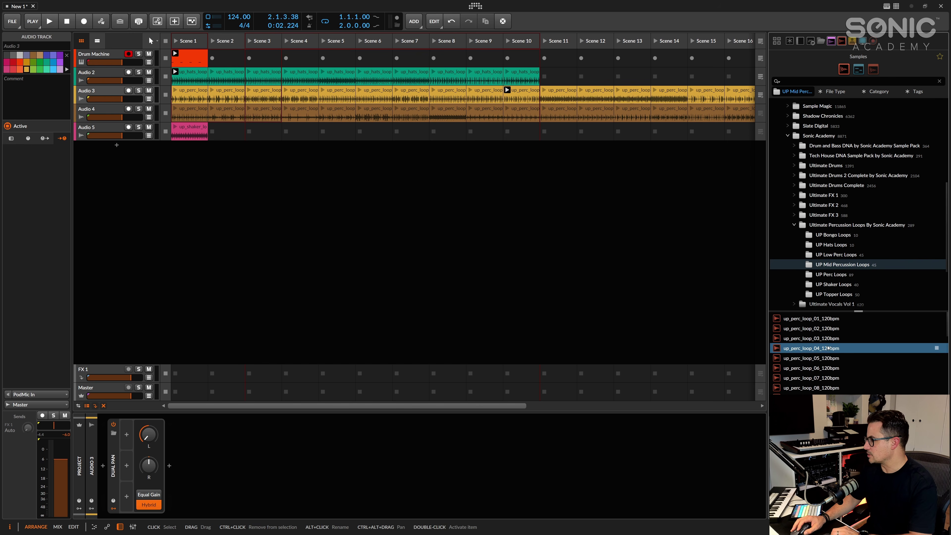
{"action": "key", "text": "Down"}
{"action": "key", "text": "Down"}
{"action": "key", "text": "Down"}
{"action": "key", "text": "Down"}
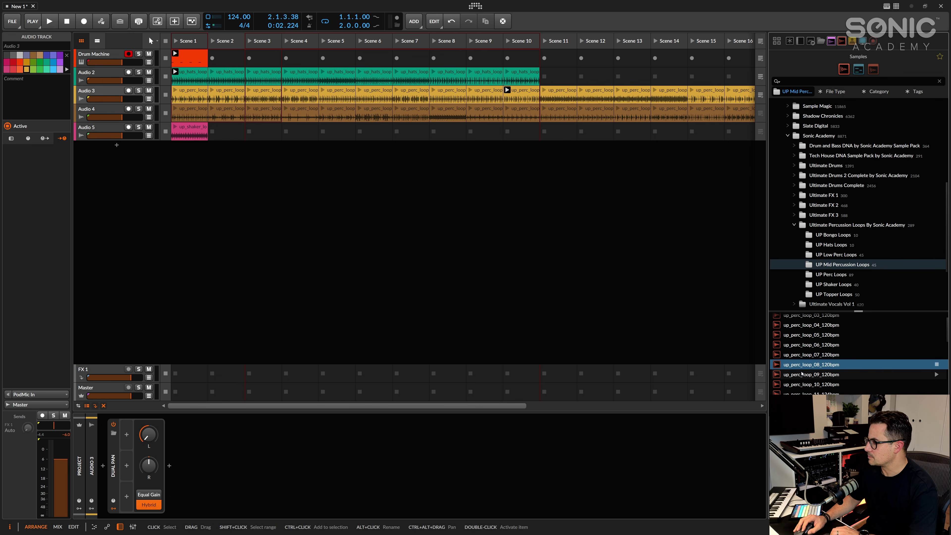
{"action": "key", "text": "Down"}
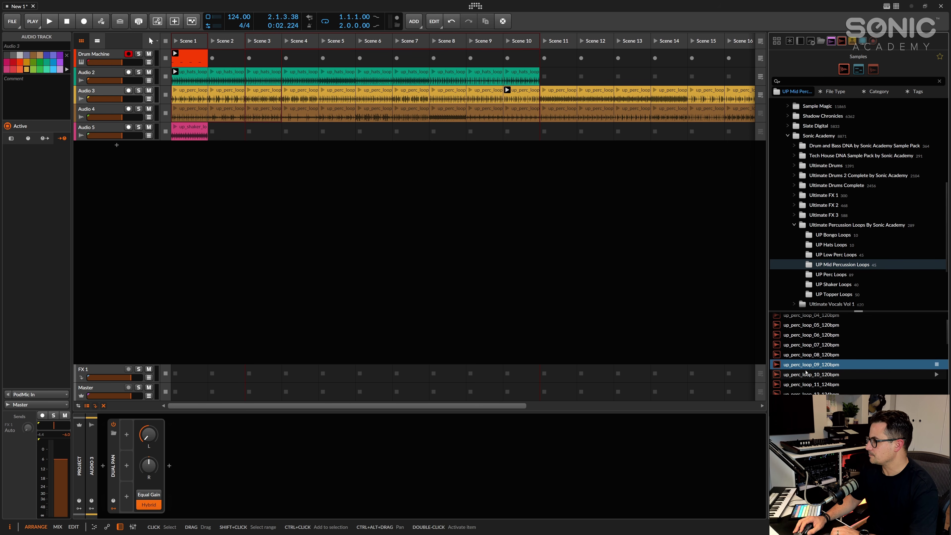
{"action": "key", "text": "Down"}
{"action": "key", "text": "Down"}
{"action": "scroll", "coordinate": [850, 386], "scroll_direction": "down", "scroll_amount": 8}
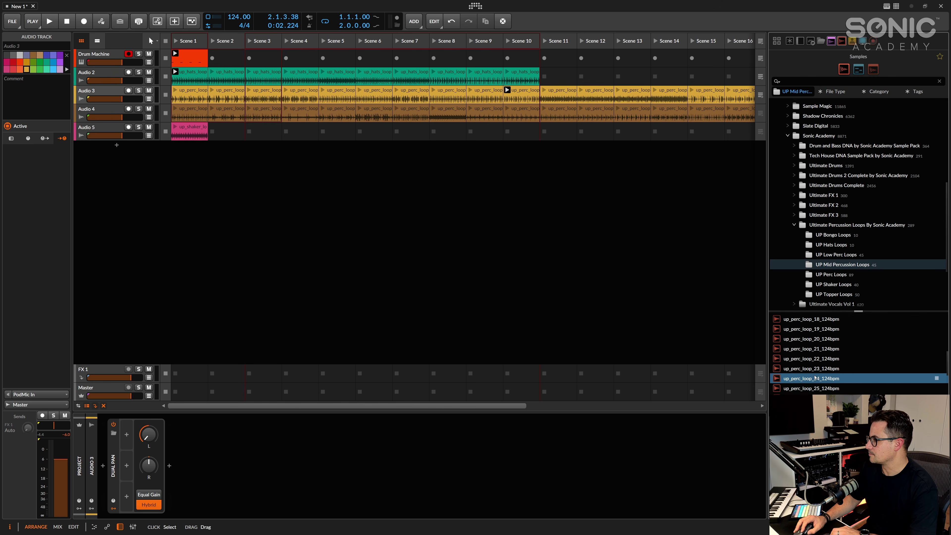
{"action": "scroll", "coordinate": [855, 391], "scroll_direction": "down", "scroll_amount": 3}
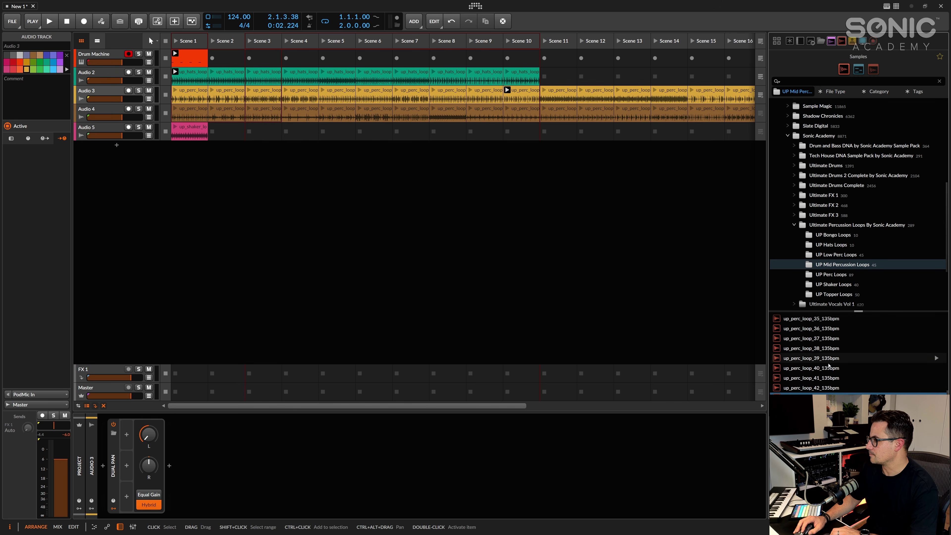
Insert up_perc_loop_37_135bpm and up_perc_loop_38_135bpm as Scene 1 launcher clips, each in its own new track
{"action": "left_click", "coordinate": [832, 367]}
{"action": "left_click", "coordinate": [832, 349]}
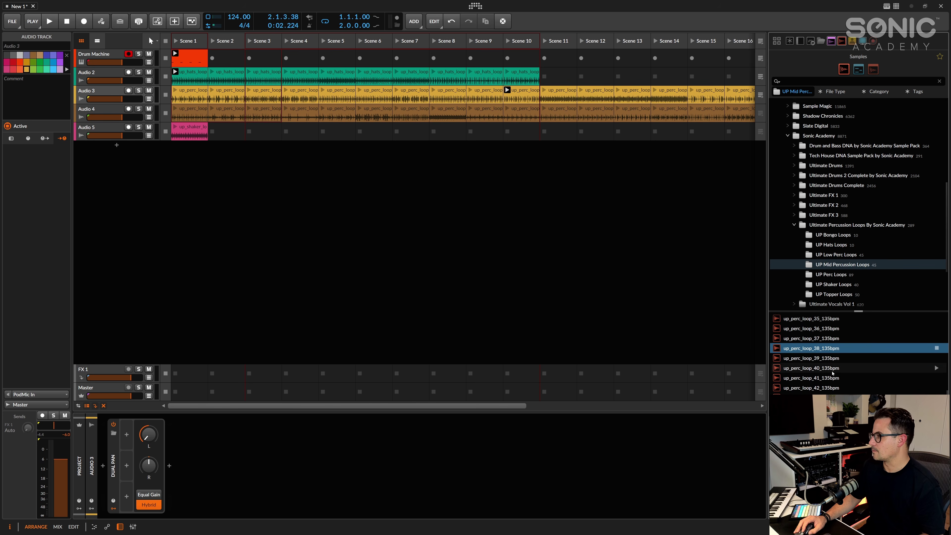
{"action": "key", "text": "Up"}
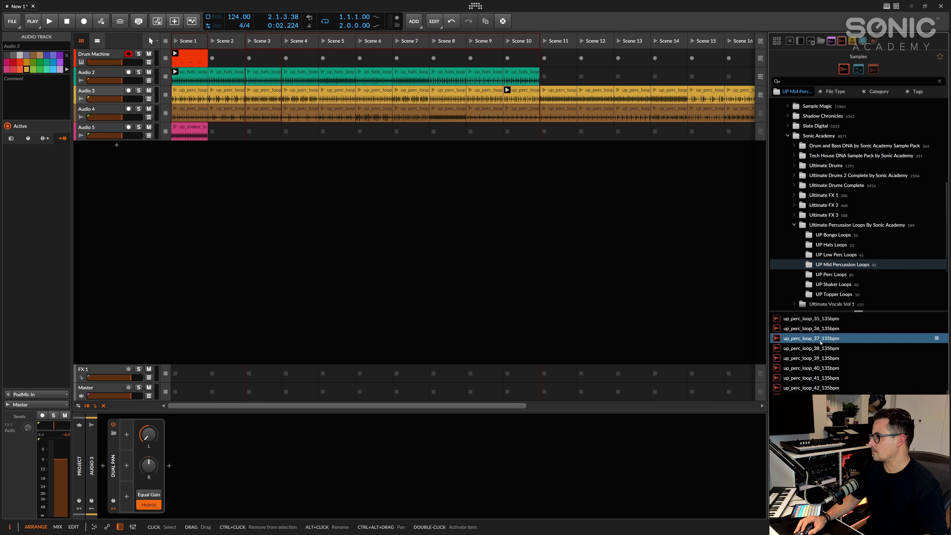
{"action": "left_click", "coordinate": [822, 349], "text": "ctrl"}
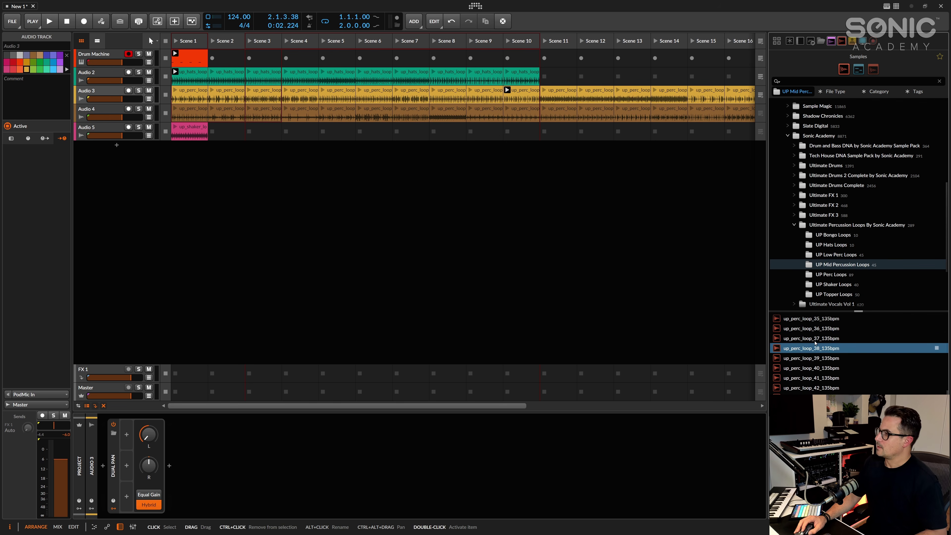
{"action": "left_click_drag", "start_coordinate": [819, 338], "coordinate": [196, 255]}
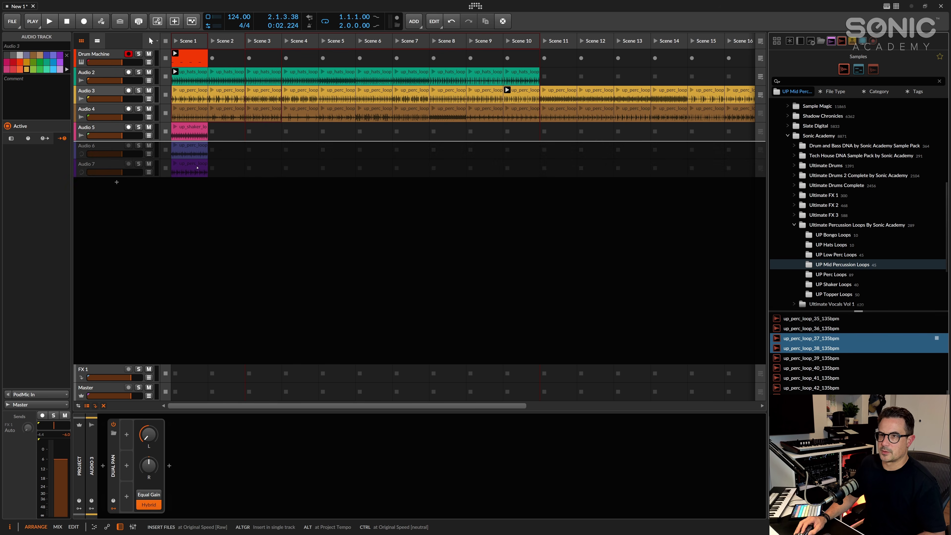
{"action": "left_click_drag", "start_coordinate": [198, 167], "coordinate": [197, 168]}
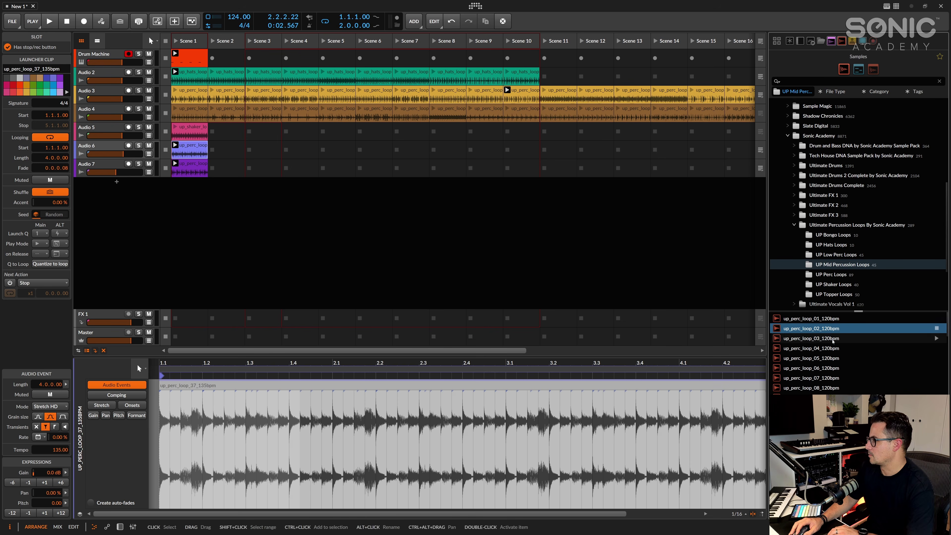
Replace the Audio 6 and Audio 7 Scene 1 clips with up_perc_loop_02_120bpm and up_perc_loop_03_120bpm and play them
{"action": "left_click", "coordinate": [828, 337]}
{"action": "left_click", "coordinate": [823, 331], "text": "shift"}
{"action": "left_click_drag", "start_coordinate": [824, 330], "coordinate": [198, 149]}
{"action": "key", "text": "space"}
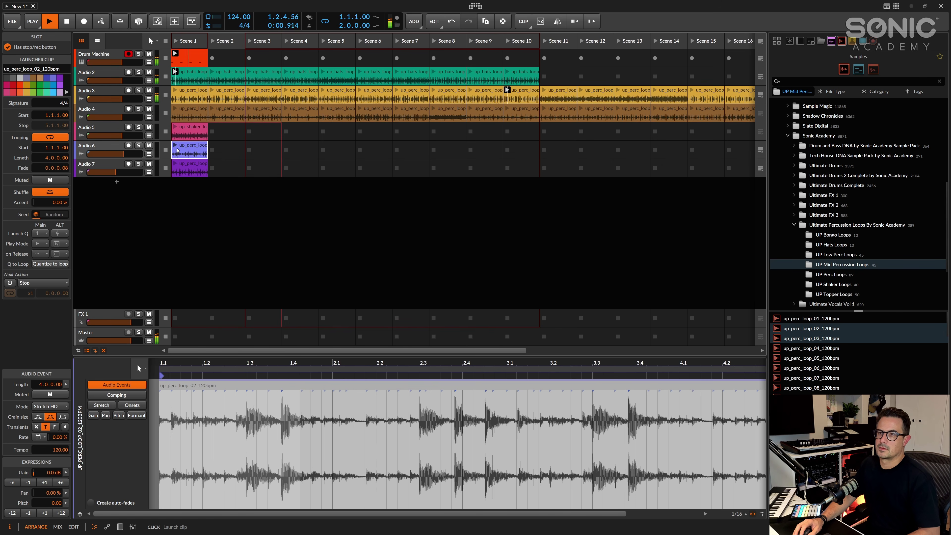
{"action": "left_click", "coordinate": [180, 166]}
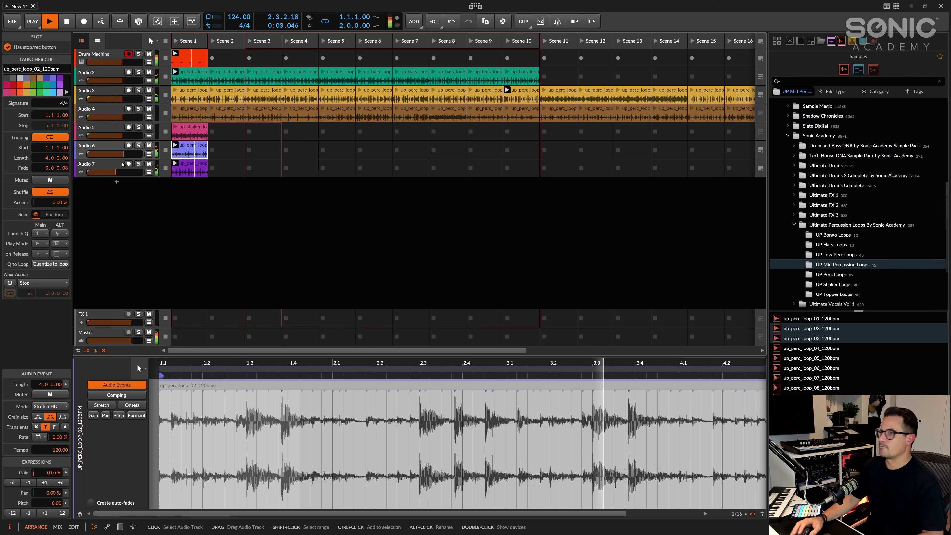
Show the arranger timeline alongside the clip launcher and listen to the groove with the Audio 5 shaker loop
{"action": "left_click", "coordinate": [98, 40]}
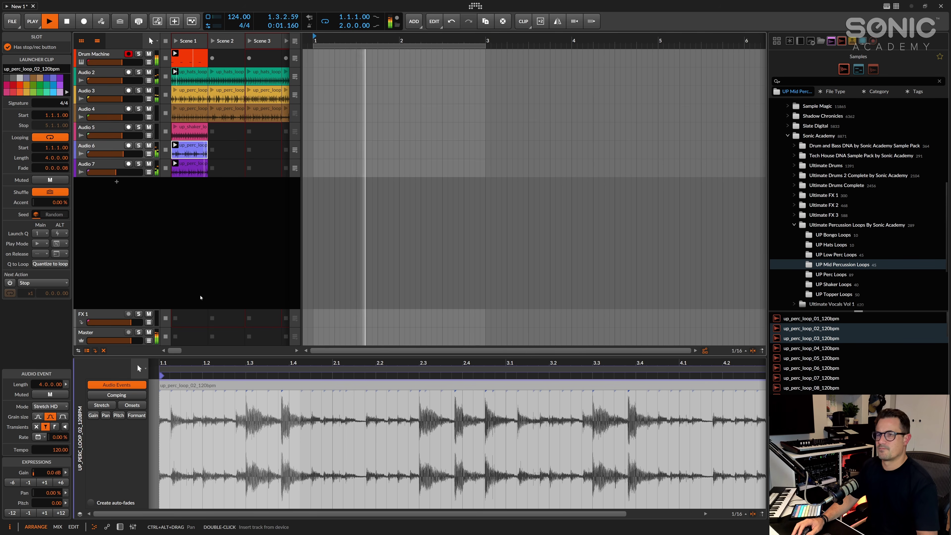
{"action": "left_click", "coordinate": [373, 200]}
{"action": "key", "text": "space"}
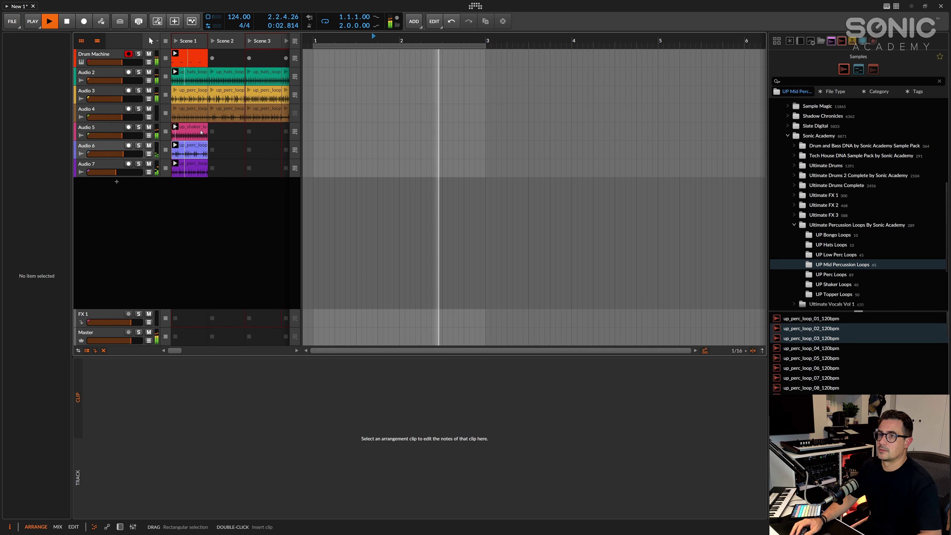
Set the stretch mode of the up_shaker_loop_03_120bpm clip's audio event to Elastique Pro
{"action": "left_click", "coordinate": [197, 130]}
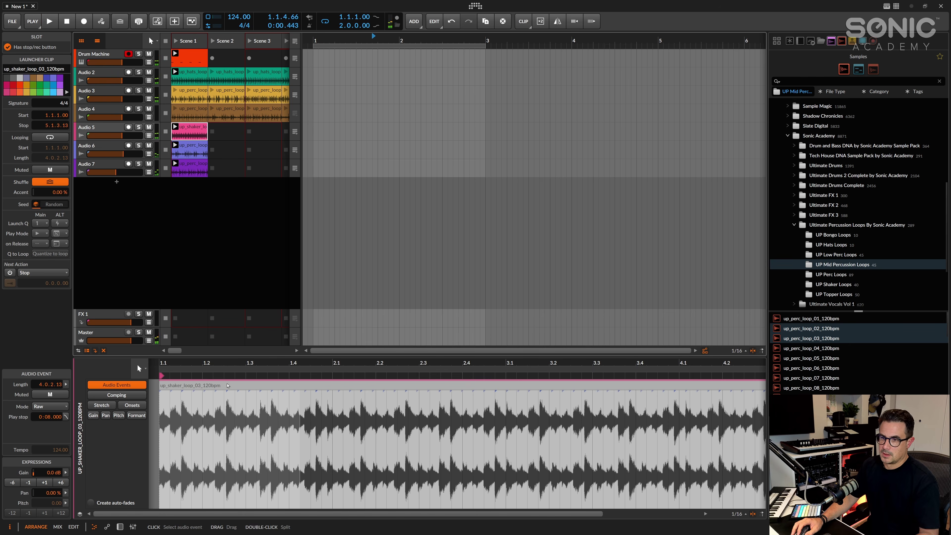
{"action": "key", "text": "space"}
{"action": "double_click", "coordinate": [226, 385]}
{"action": "key", "text": "ctrl+z"}
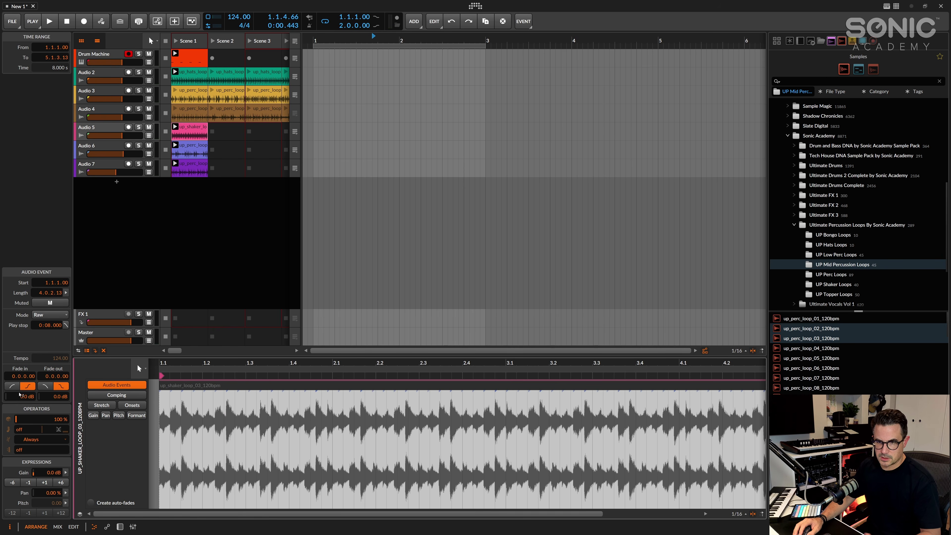
{"action": "left_click", "coordinate": [50, 315]}
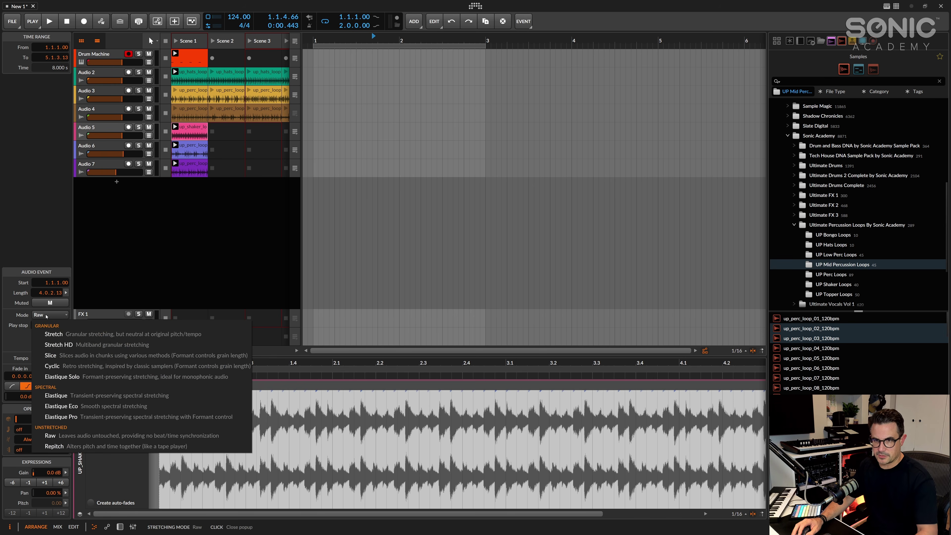
{"action": "left_click", "coordinate": [58, 417]}
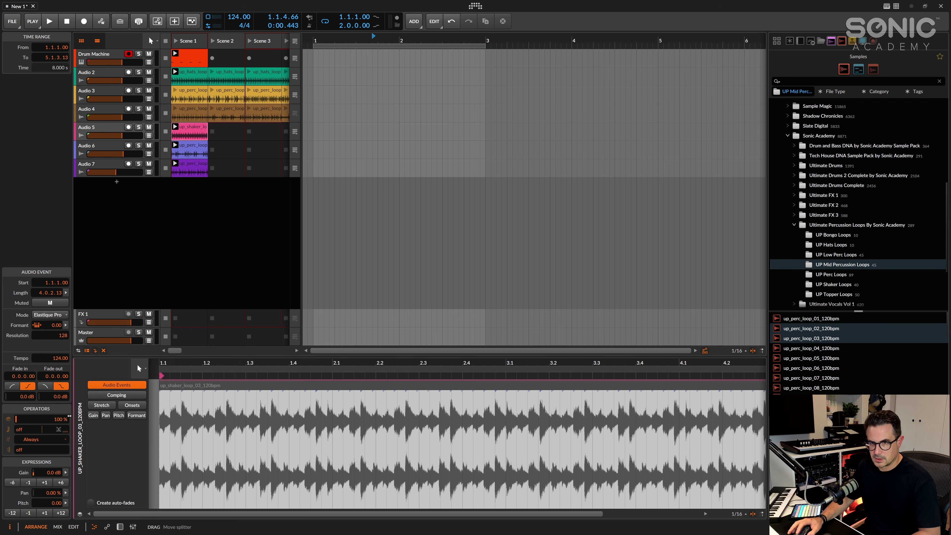
Set the shaker event's tempo to 120, listen to the groove with the detail editor closed, and select the Audio 3 track
{"action": "key", "text": "space"}
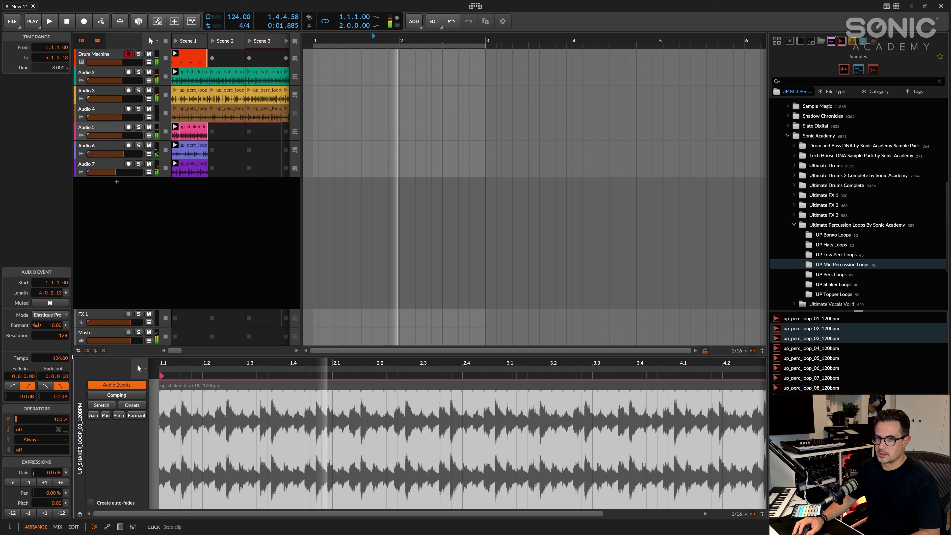
{"action": "double_click", "coordinate": [57, 358]}
{"action": "type", "text": "120"}
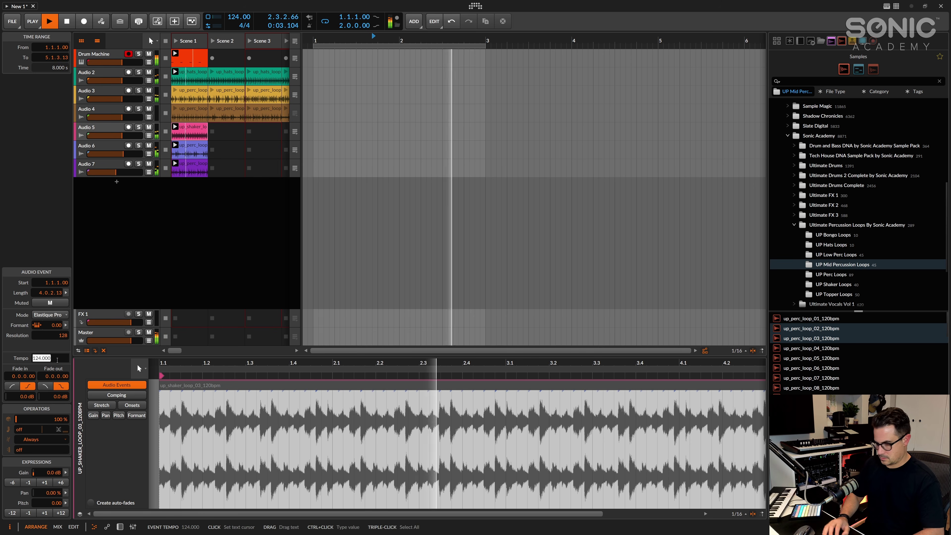
{"action": "key", "text": "Return"}
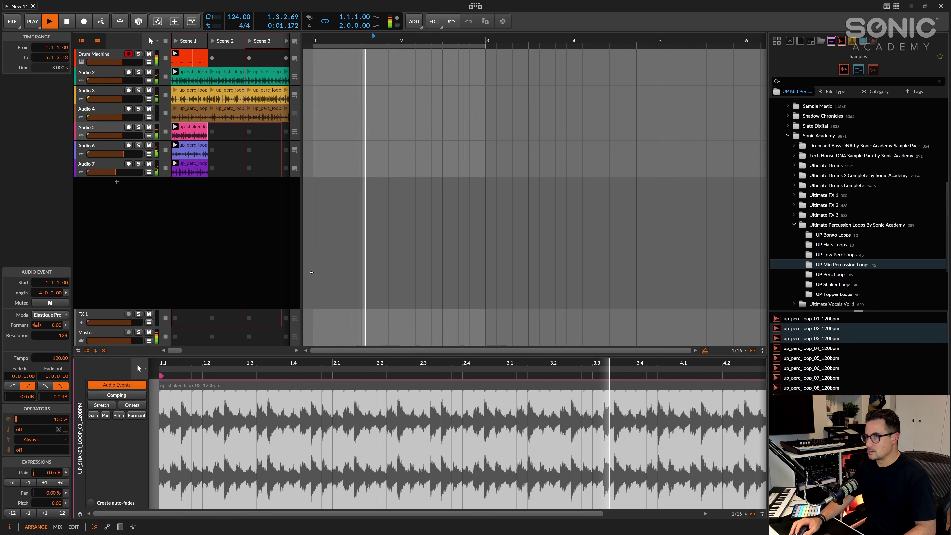
{"action": "left_click", "coordinate": [258, 247]}
{"action": "key", "text": "shift+Tab"}
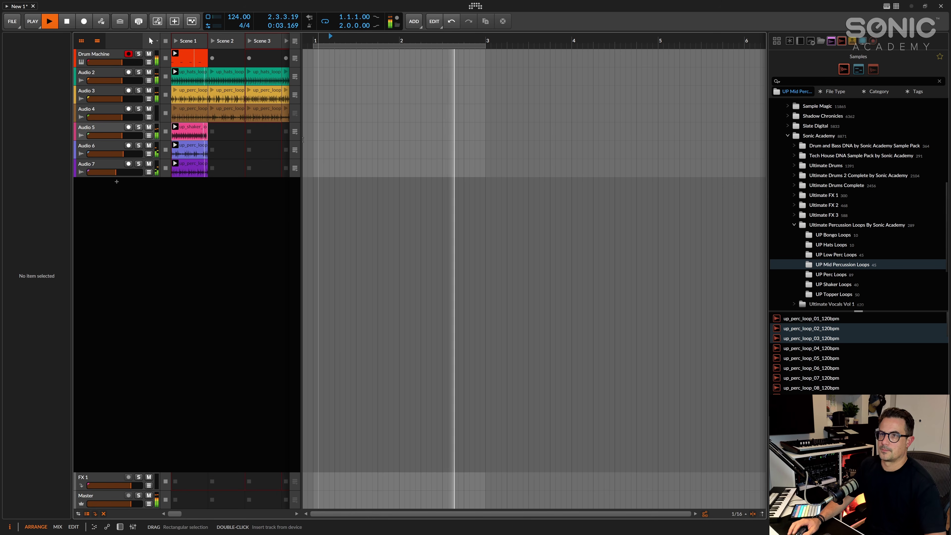
{"action": "left_click", "coordinate": [108, 94]}
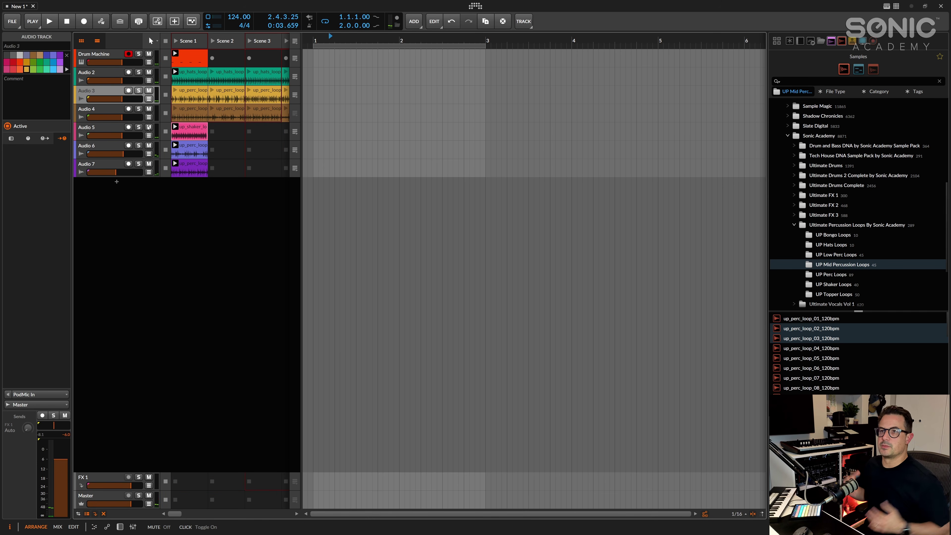
Delete the unused hats loop clips from Scenes 2, 3 and 4 of Audio 2
{"action": "left_click", "coordinate": [227, 75]}
{"action": "key", "text": "Delete"}
{"action": "left_click", "coordinate": [270, 75]}
{"action": "key", "text": "Delete"}
{"action": "left_click", "coordinate": [285, 74]}
{"action": "key", "text": "Delete"}
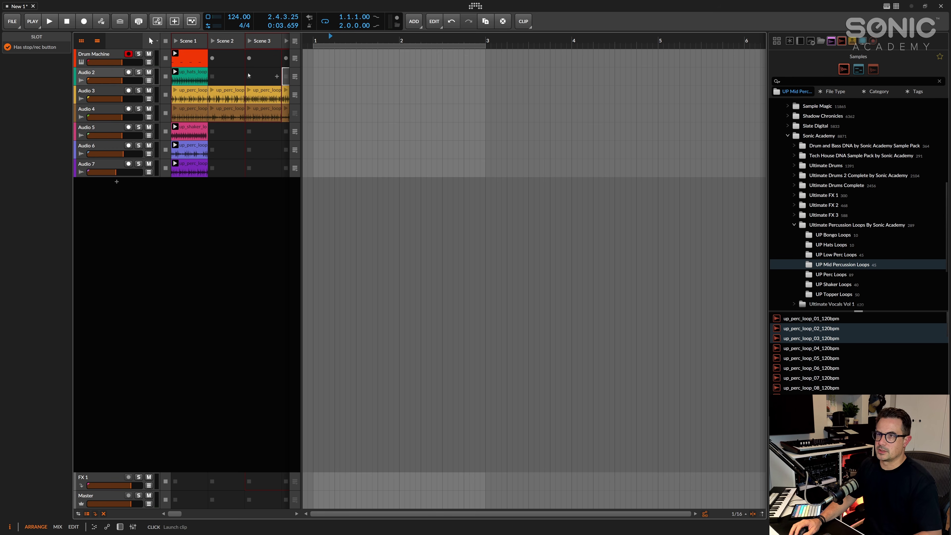
Widen the clip launcher and move up_perc_loop_10_124bpm from Scene 10 into the Scene 1 slot of Audio 3
{"action": "left_click", "coordinate": [373, 113]}
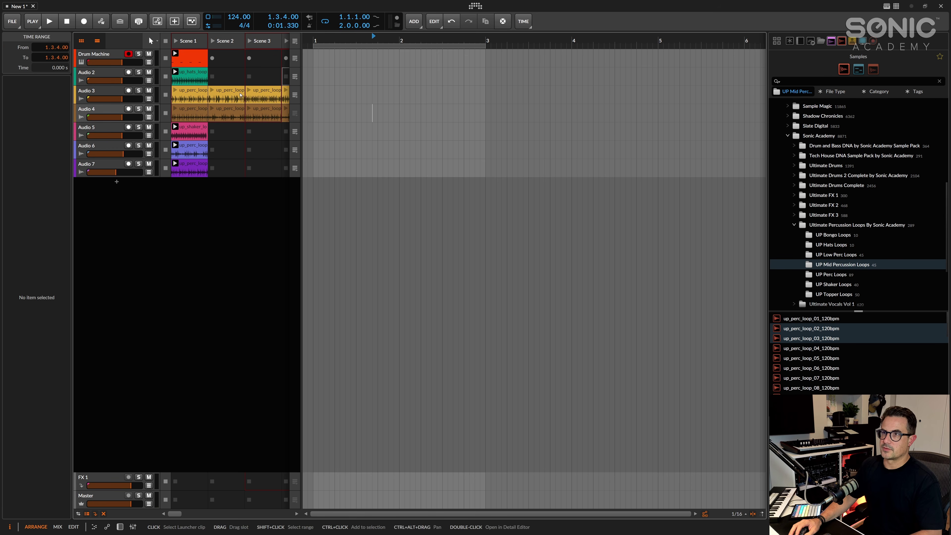
{"action": "left_click_drag", "start_coordinate": [302, 205], "coordinate": [649, 204]}
{"action": "left_click", "coordinate": [509, 92]}
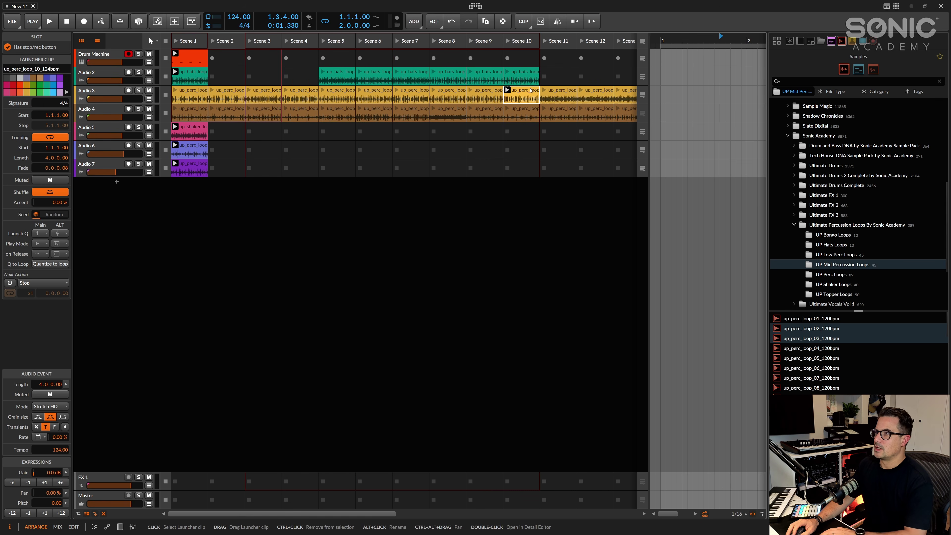
{"action": "left_click_drag", "start_coordinate": [189, 90], "coordinate": [188, 91]}
Delete the brown Audio 4 track holding the unused percussion loops
{"action": "left_click", "coordinate": [187, 109]}
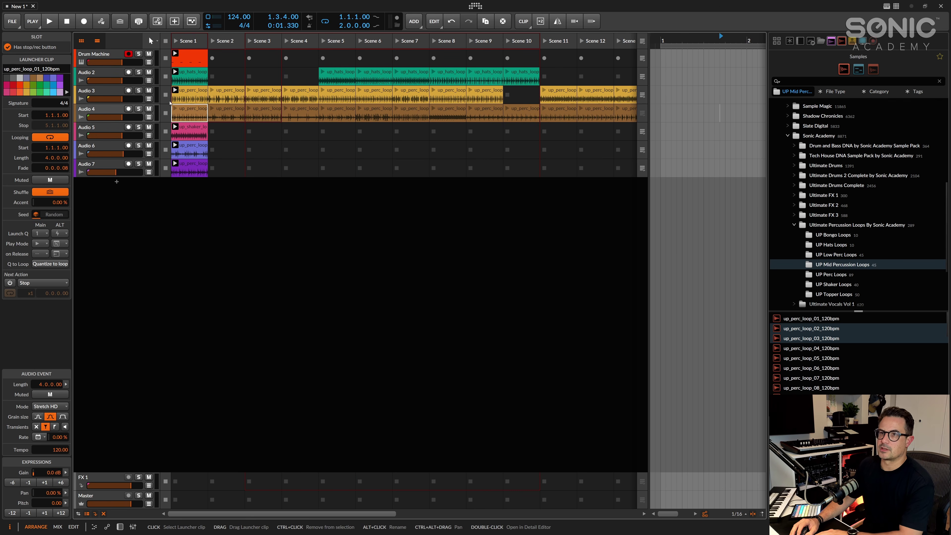
{"action": "left_click", "coordinate": [108, 109]}
{"action": "key", "text": "Delete"}
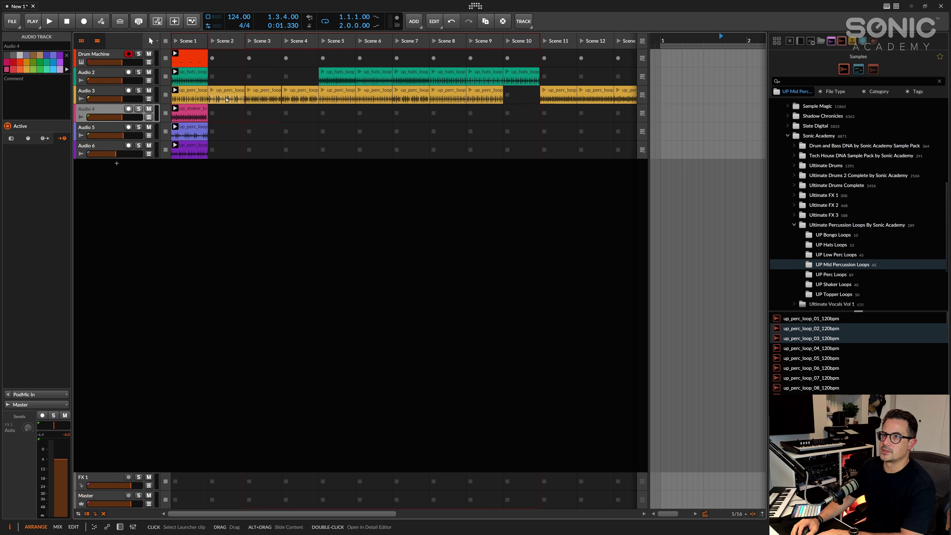
Delete the leftover Audio 2 and Audio 3 clips from Scene 2 through Scene 13
{"action": "left_click", "coordinate": [227, 98]}
{"action": "left_click", "coordinate": [635, 96], "text": "shift"}
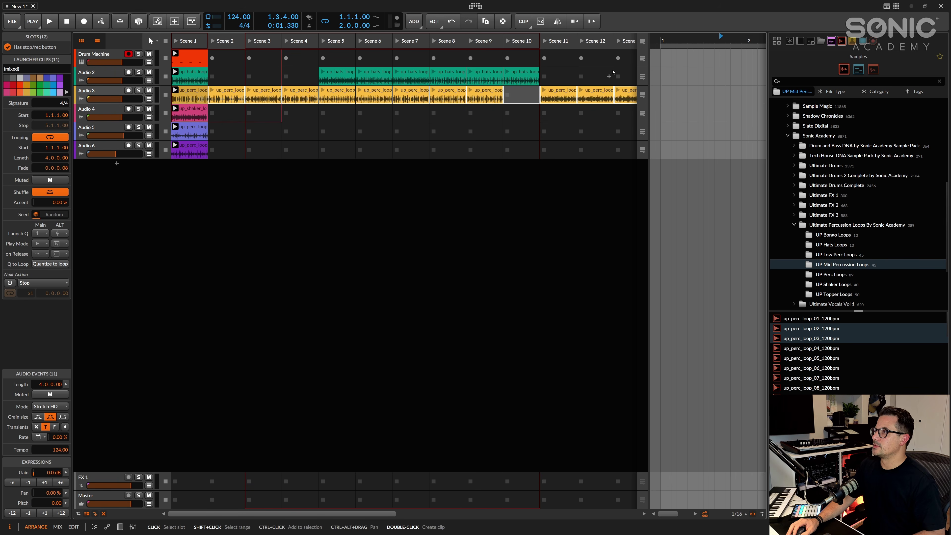
{"action": "left_click", "coordinate": [628, 76], "text": "shift"}
{"action": "key", "text": "Delete"}
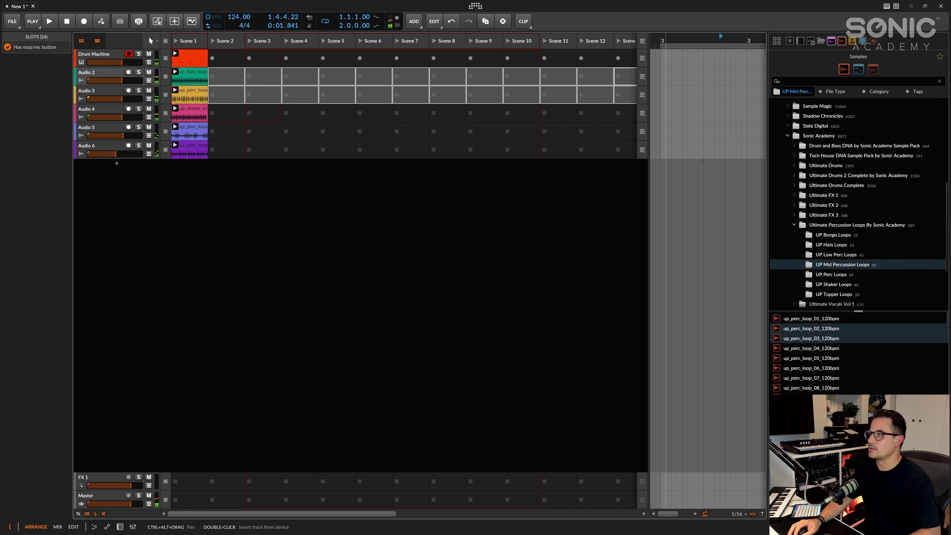
Show the device panel and narrow the clip launcher to Scenes 1 and 2 so the arranger timeline fills the rest
{"action": "left_click", "coordinate": [356, 202]}
{"action": "key", "text": "d"}
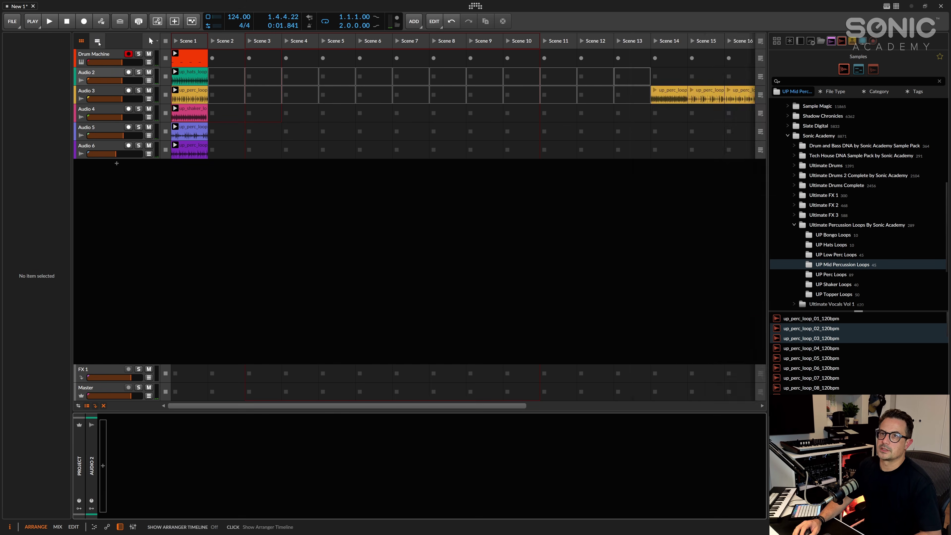
{"action": "left_click", "coordinate": [81, 40]}
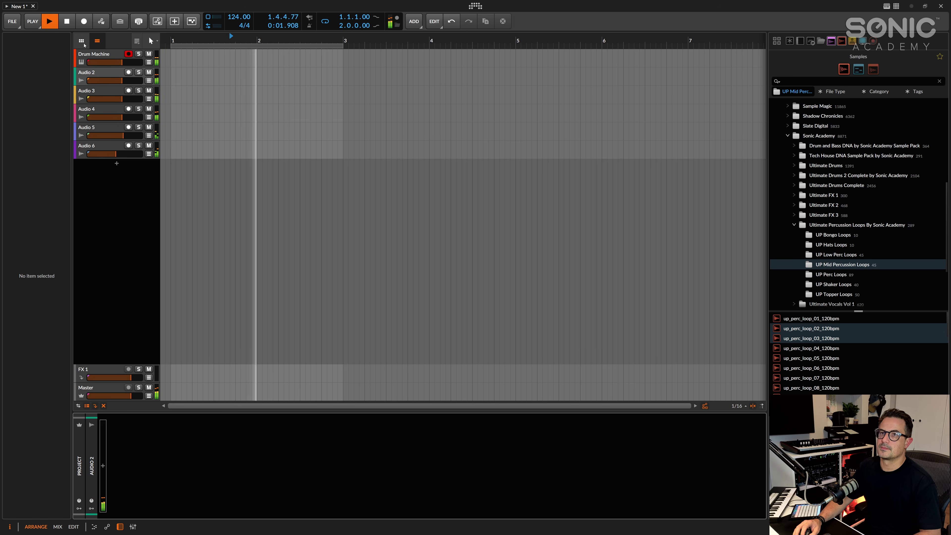
{"action": "left_click", "coordinate": [81, 40]}
{"action": "left_click_drag", "start_coordinate": [649, 75], "coordinate": [221, 78]}
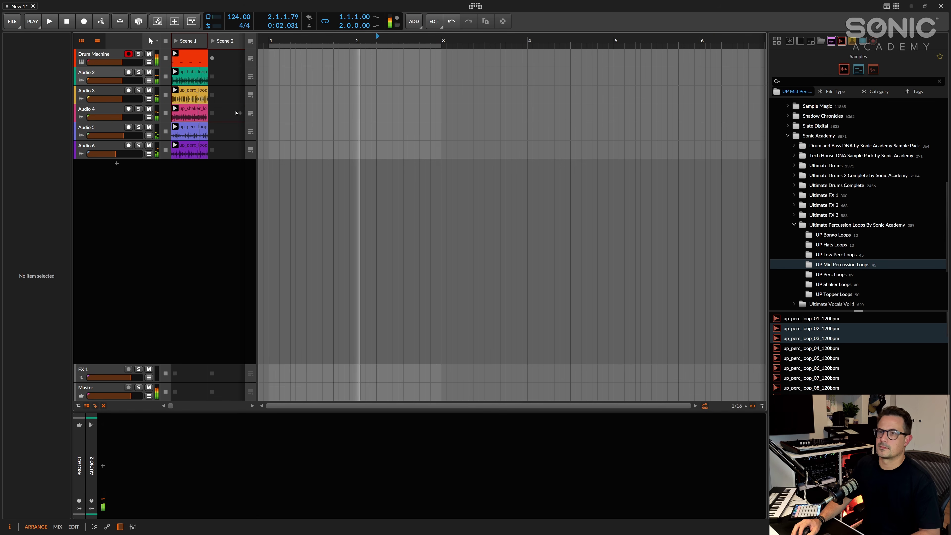
Stop playback and open the up_hats_loop_01_120bpm clip on Audio 2 in the detail editor
{"action": "key", "text": "space"}
{"action": "double_click", "coordinate": [194, 80]}
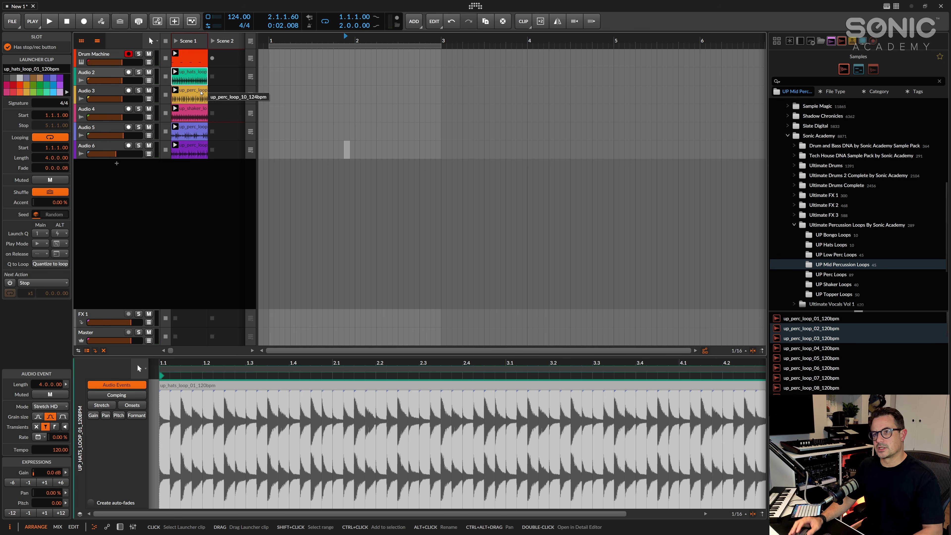
{"action": "left_click", "coordinate": [200, 116]}
{"action": "left_click", "coordinate": [202, 83]}
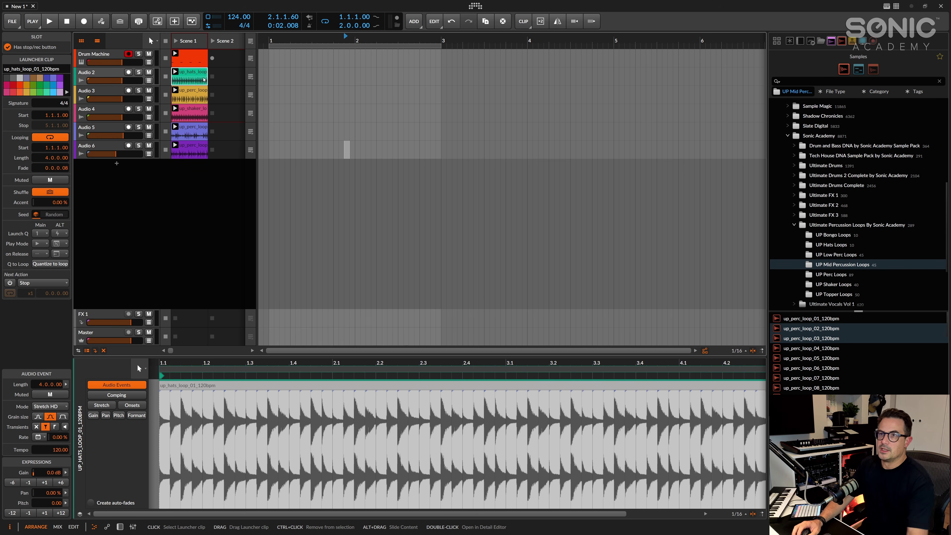
Slice the hats loop clip to a Drum Machine at onsets, with the number of slices limited to 8
{"action": "right_click", "coordinate": [204, 80]}
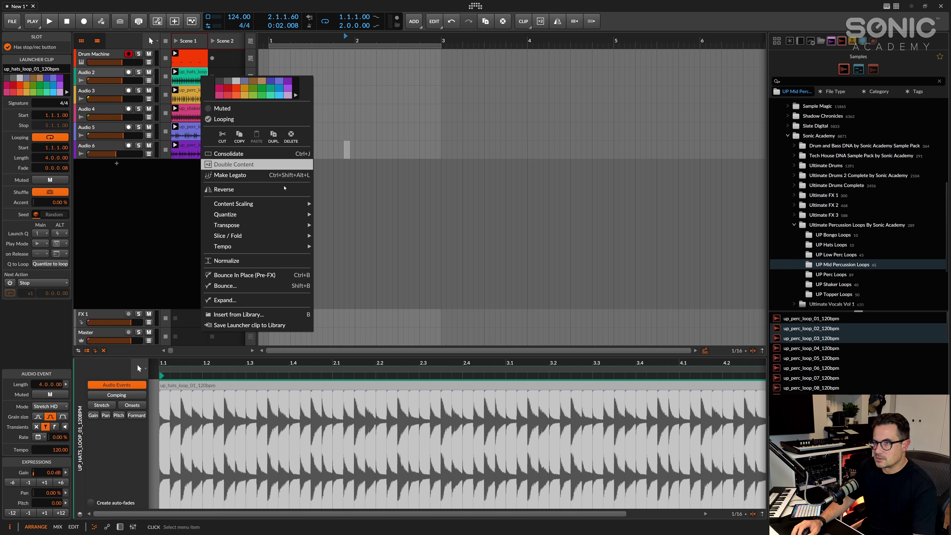
{"action": "mouse_move", "coordinate": [256, 252]}
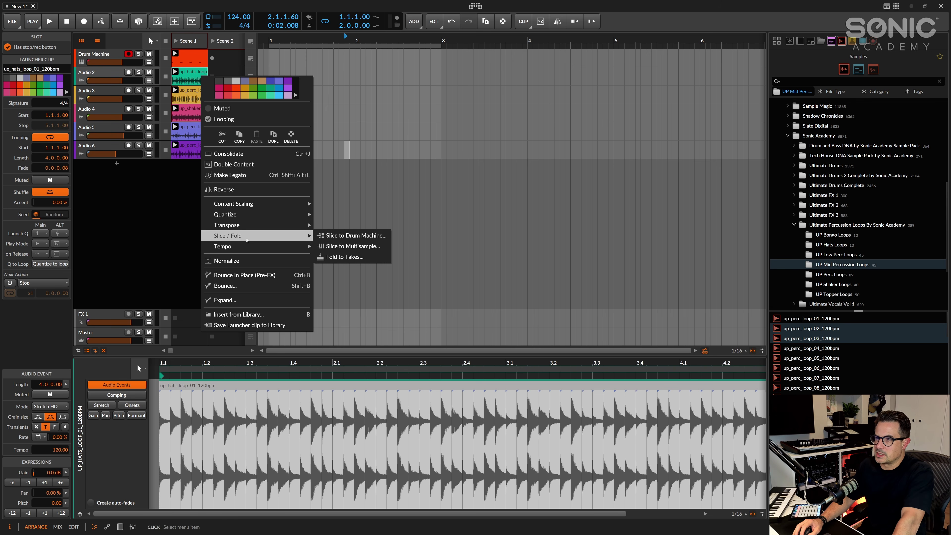
{"action": "left_click", "coordinate": [355, 238]}
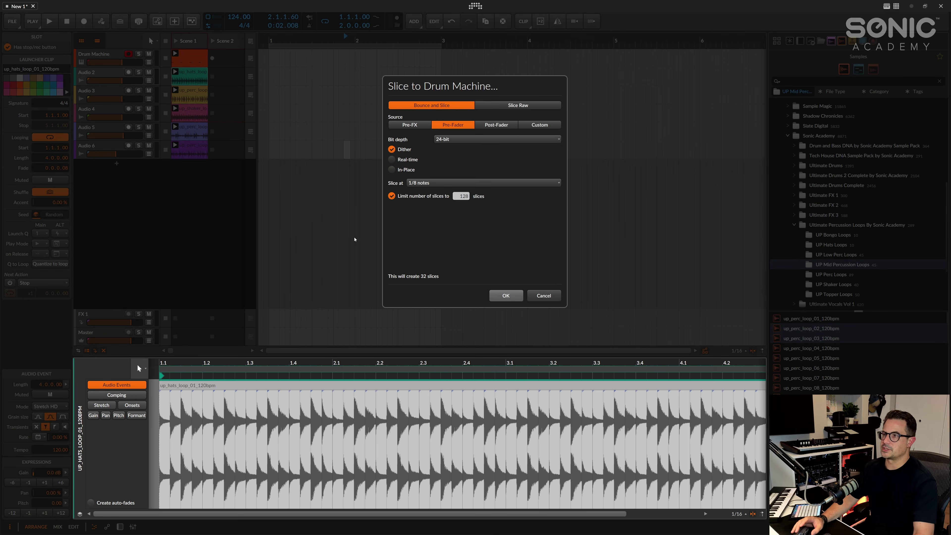
{"action": "left_click", "coordinate": [425, 183]}
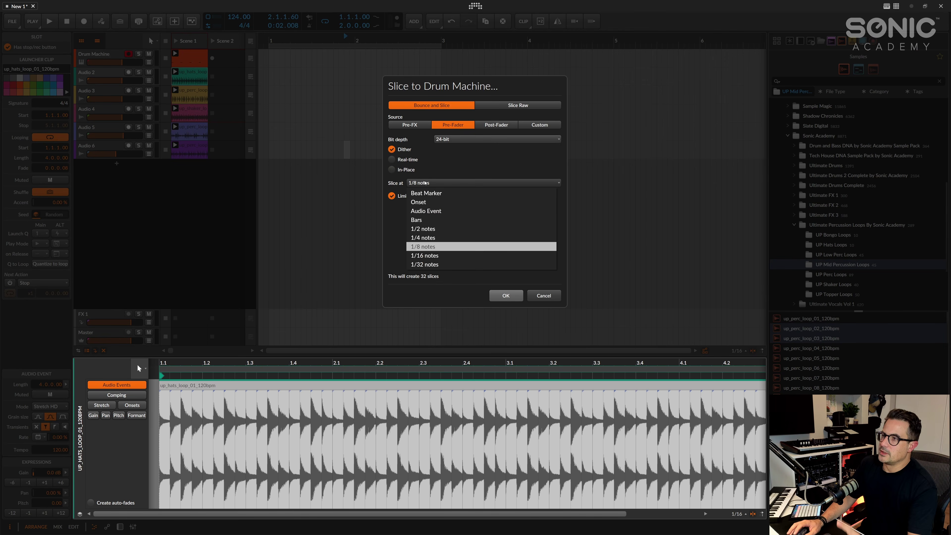
{"action": "left_click", "coordinate": [432, 203]}
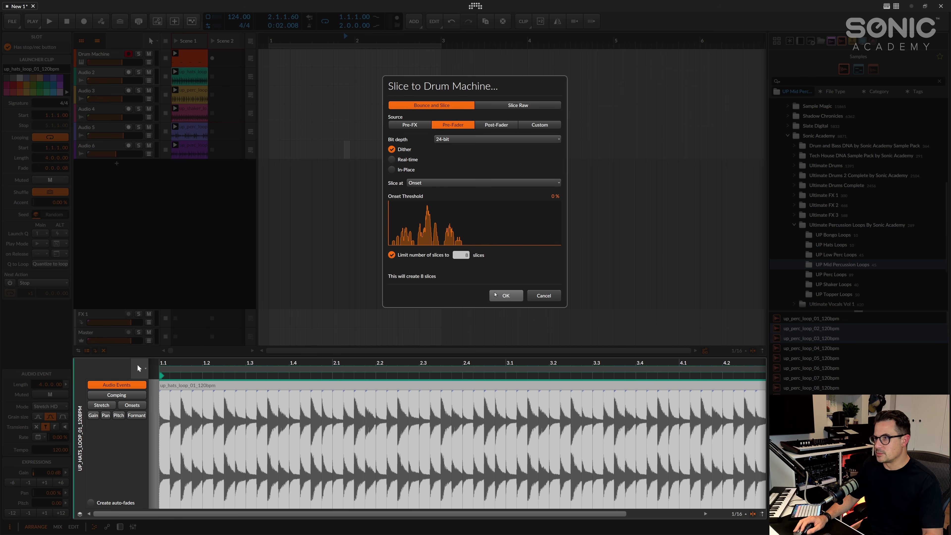
{"action": "left_click", "coordinate": [505, 296]}
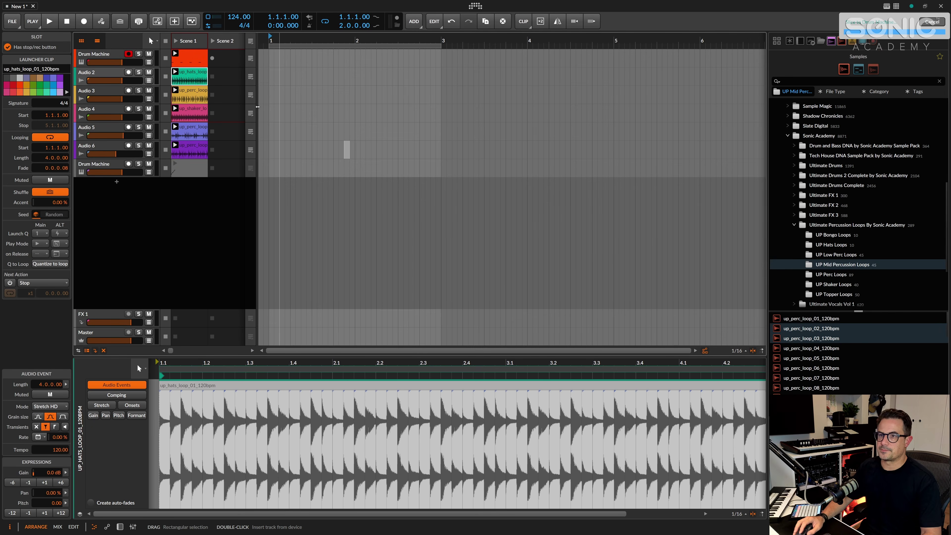
Move the sliced hats Drum Machine track directly below the kick's Drum Machine and shift its clip to Scene 2
{"action": "left_click_drag", "start_coordinate": [111, 166], "coordinate": [97, 71]}
{"action": "left_click", "coordinate": [359, 134]}
{"action": "left_click", "coordinate": [189, 77]}
{"action": "left_click_drag", "start_coordinate": [189, 77], "coordinate": [226, 77]}
Create an empty one-bar clip in Scene 1 of the sliced hats Drum Machine and open it in the note editor
{"action": "key", "text": "space"}
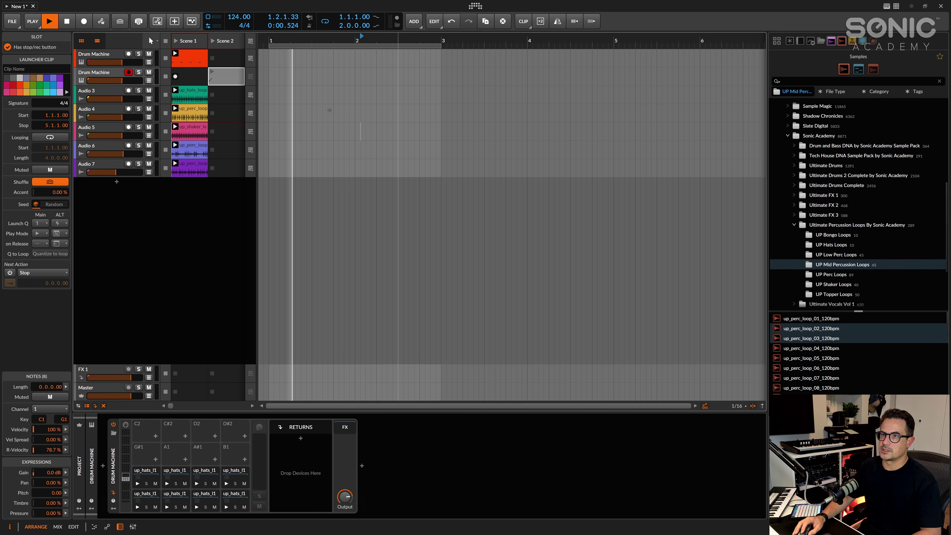
{"action": "left_click", "coordinate": [158, 74]}
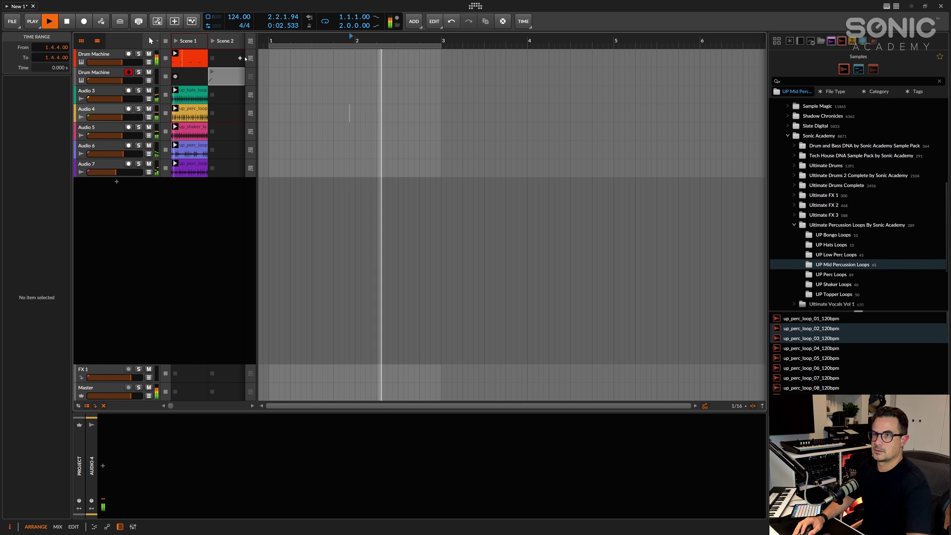
{"action": "key", "text": "space"}
{"action": "left_click", "coordinate": [175, 77]}
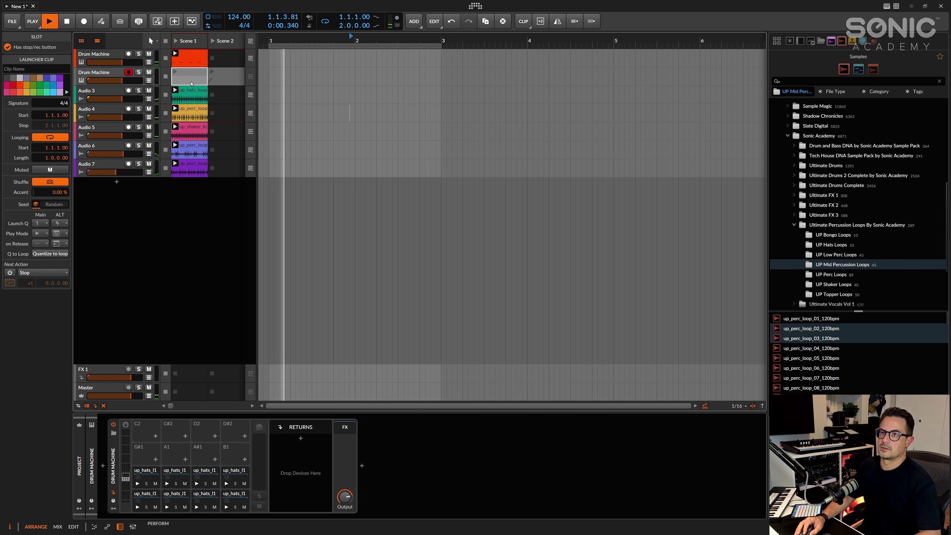
{"action": "key", "text": "space"}
{"action": "left_click", "coordinate": [191, 77]}
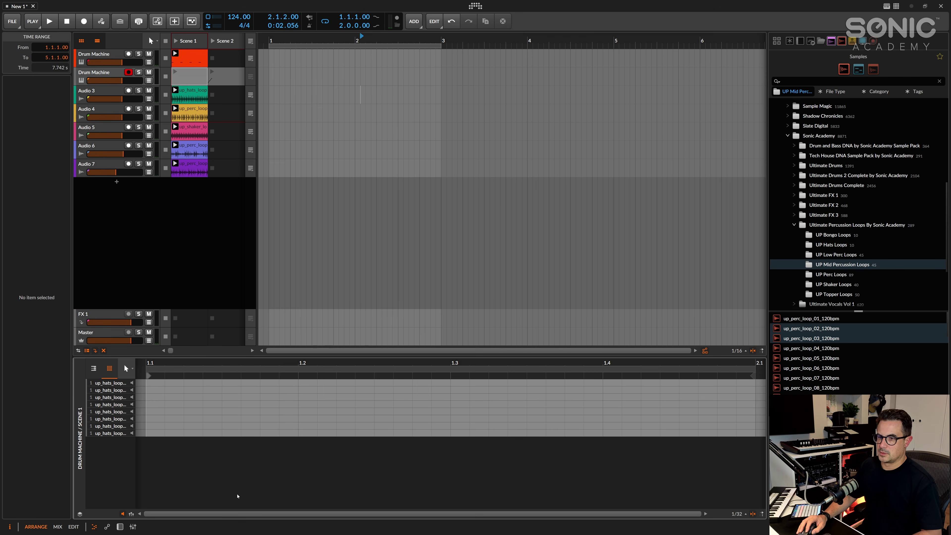
Place a D#1 eighth note at 1.1.3 in the sliced hats clip and repeat it on the offbeat of all four beats
{"action": "double_click", "coordinate": [163, 434]}
{"action": "left_click_drag", "start_coordinate": [164, 433], "coordinate": [271, 411]}
{"action": "double_click", "coordinate": [405, 411]}
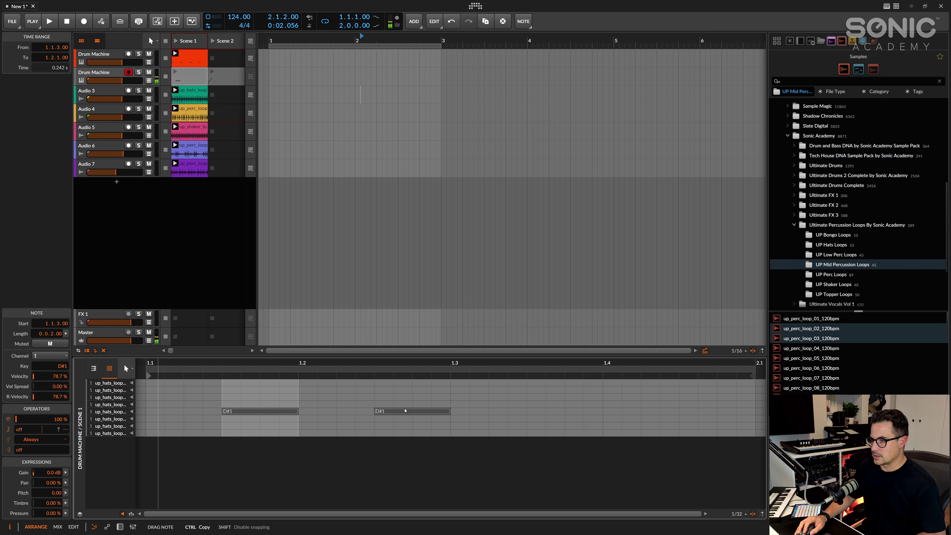
{"action": "left_click", "coordinate": [399, 412]}
{"action": "key", "text": "ctrl+d"}
{"action": "key", "text": "ctrl+d"}
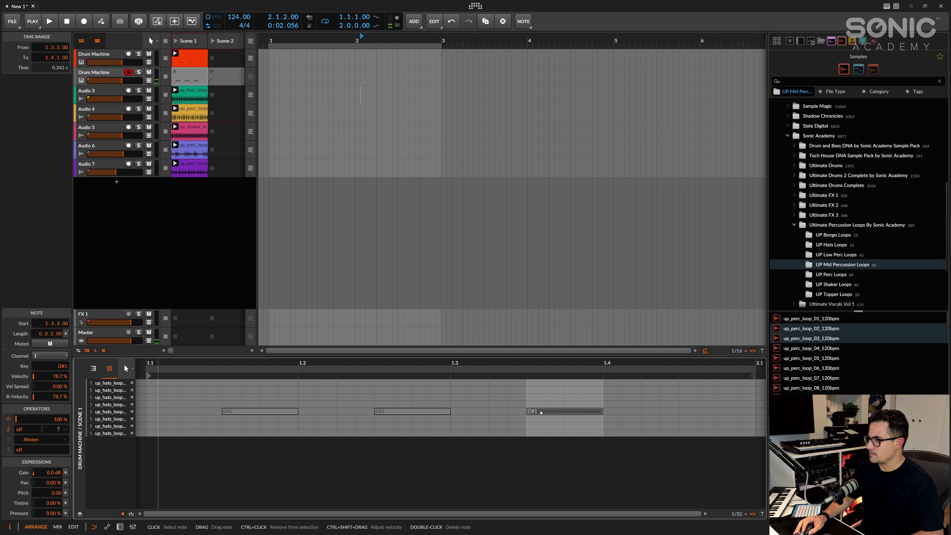
Show the device chain and audition the sliced hats Drum Machine against the original hats loop on Audio 3 in solo
{"action": "left_click", "coordinate": [437, 262]}
{"action": "key", "text": "d"}
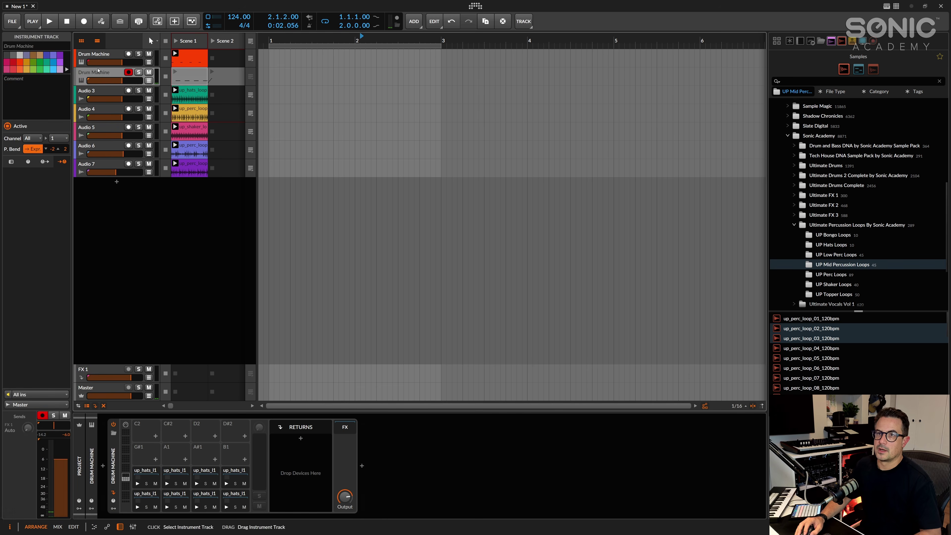
{"action": "key", "text": "space"}
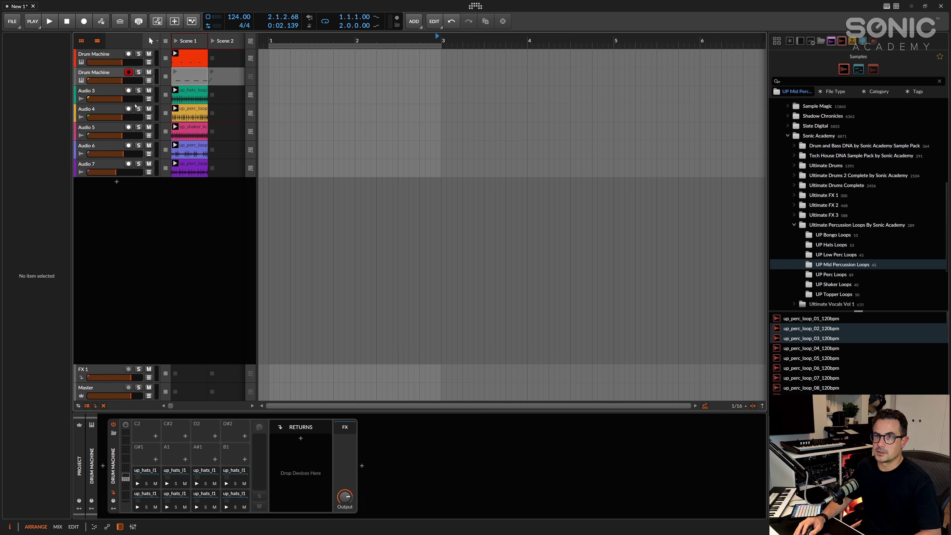
{"action": "left_click", "coordinate": [107, 94]}
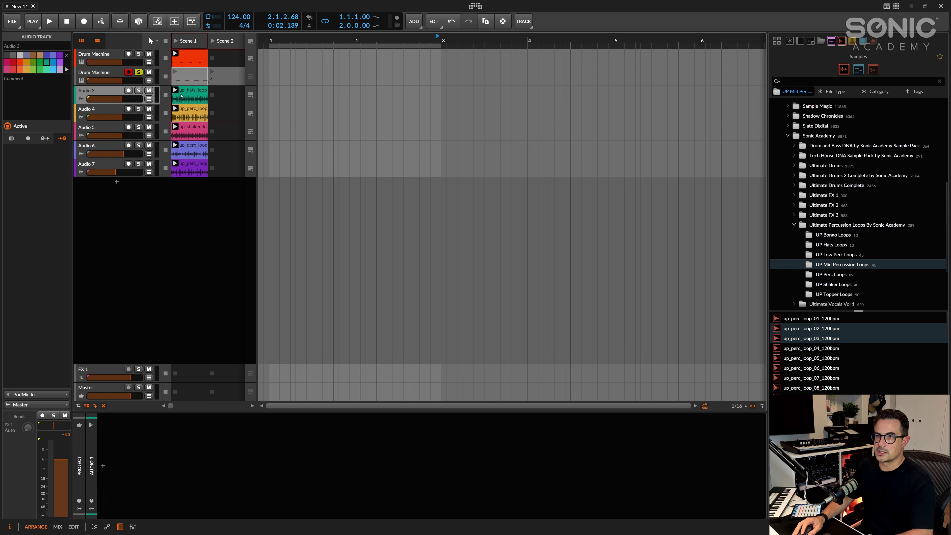
{"action": "left_click", "coordinate": [139, 92]}
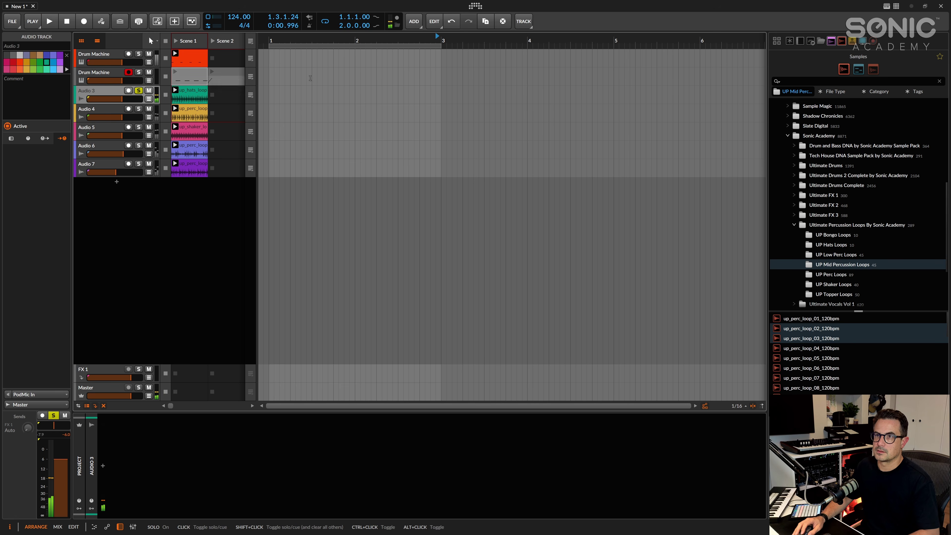
{"action": "left_click", "coordinate": [201, 82]}
{"action": "key", "text": "space"}
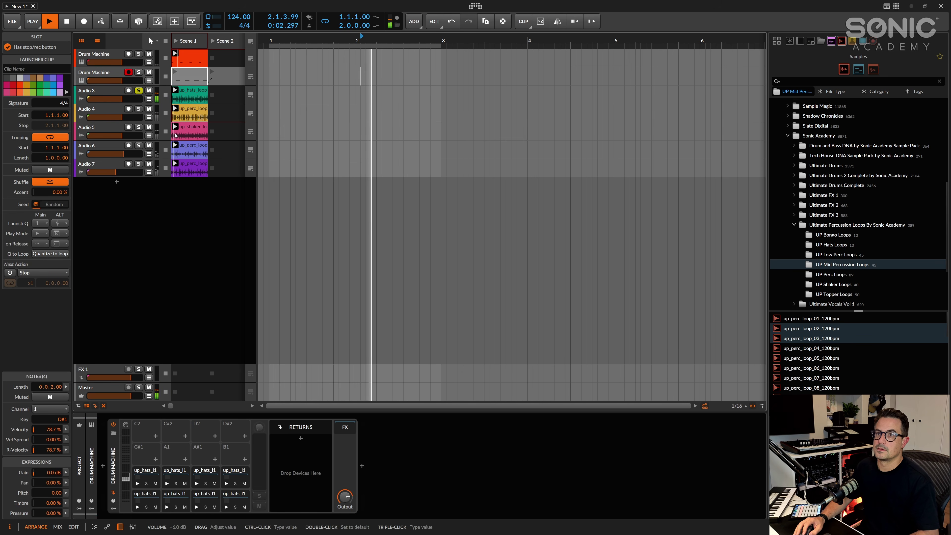
Clear the solo on Audio 3, stop playback and mute the track
{"action": "left_click", "coordinate": [107, 92]}
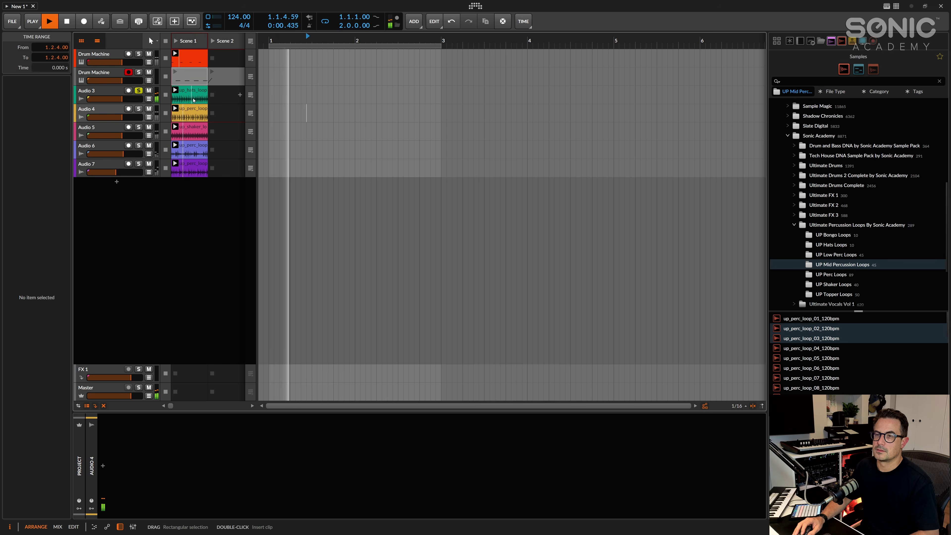
{"action": "key", "text": "space"}
{"action": "key", "text": "space"}
{"action": "left_click", "coordinate": [473, 150]}
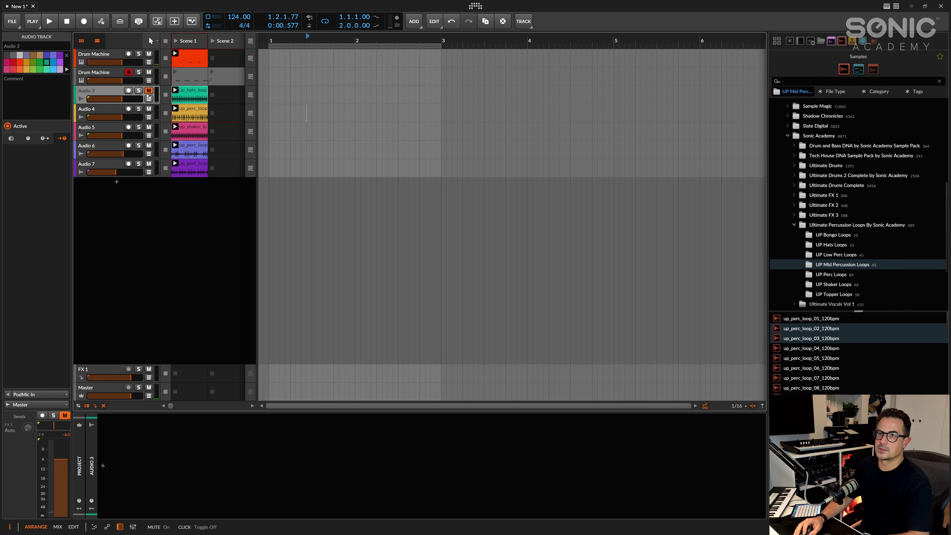
Solo the sliced hats Drum Machine, launch its Scene 1 clip and open the Sampler of the slice being played
{"action": "left_click", "coordinate": [139, 72]}
{"action": "key", "text": "space"}
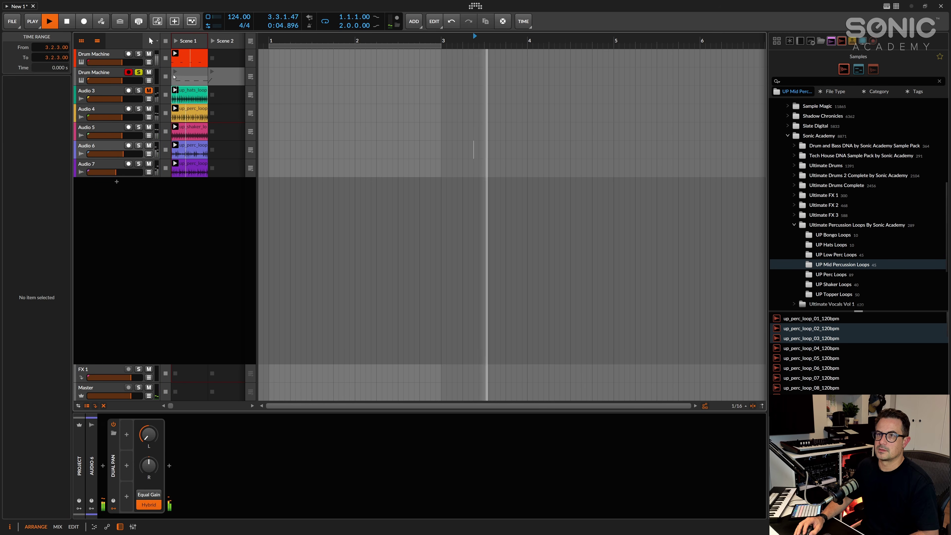
{"action": "left_click_drag", "start_coordinate": [387, 75], "coordinate": [404, 77]}
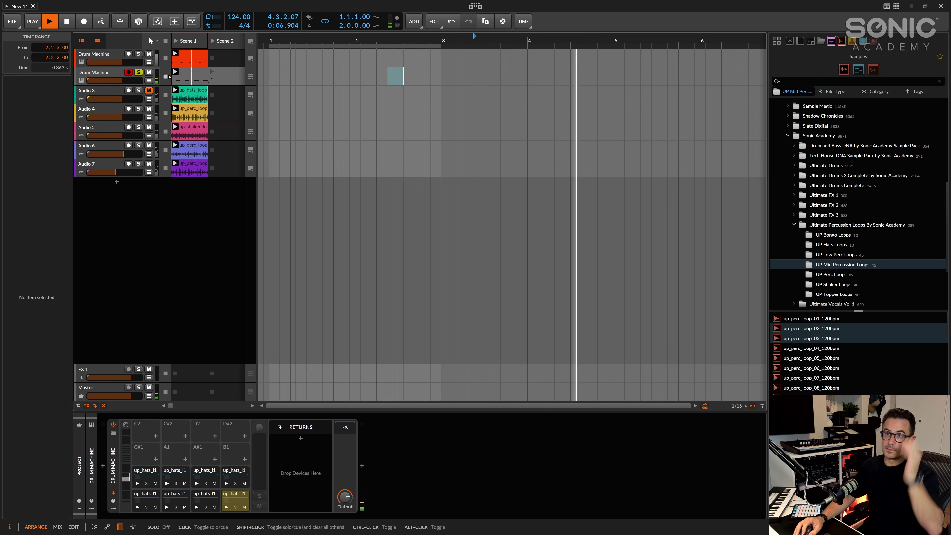
{"action": "left_click", "coordinate": [189, 76]}
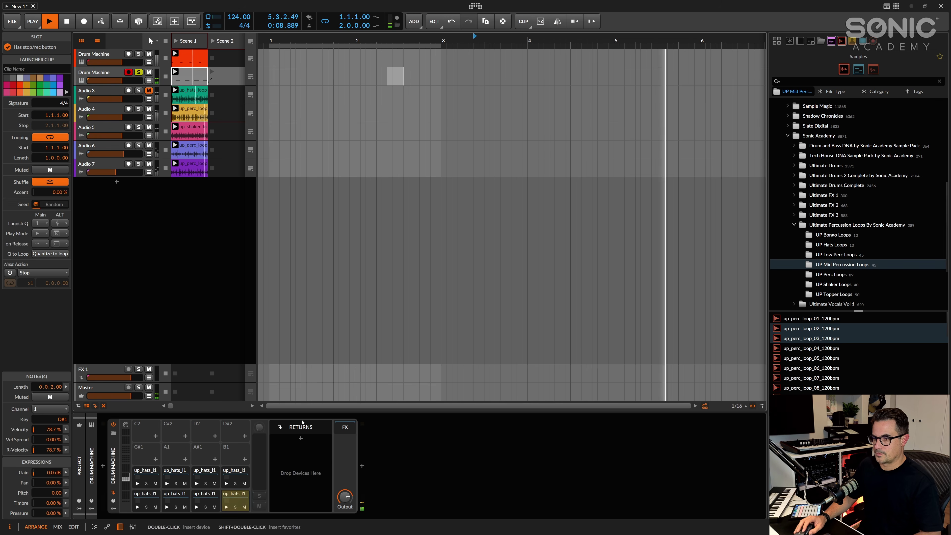
{"action": "left_click", "coordinate": [238, 500]}
{"action": "key", "text": "space"}
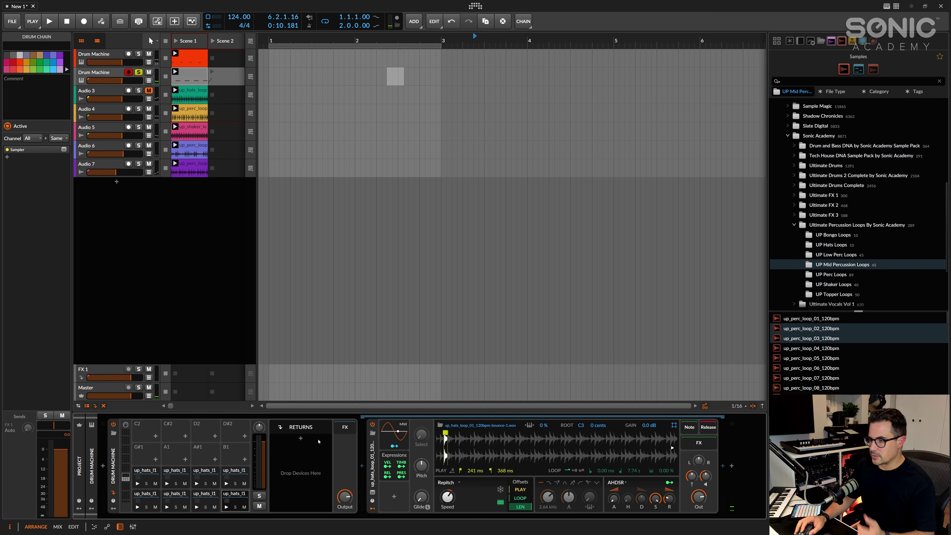
Shorten the hat slice's play end to 366 ms in the Sampler waveform and audition it
{"action": "left_click_drag", "start_coordinate": [450, 447], "coordinate": [452, 470]}
{"action": "left_click_drag", "start_coordinate": [569, 432], "coordinate": [567, 432]}
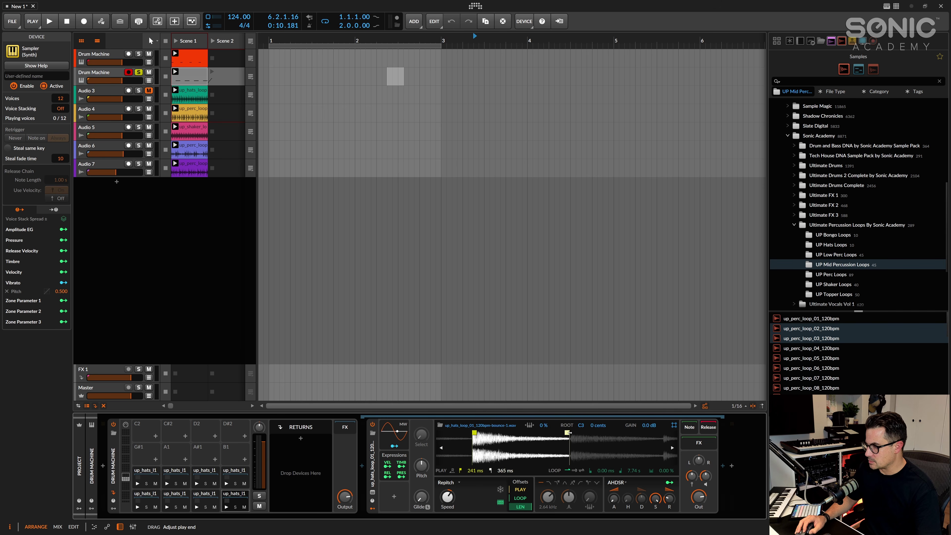
{"action": "key", "text": "space"}
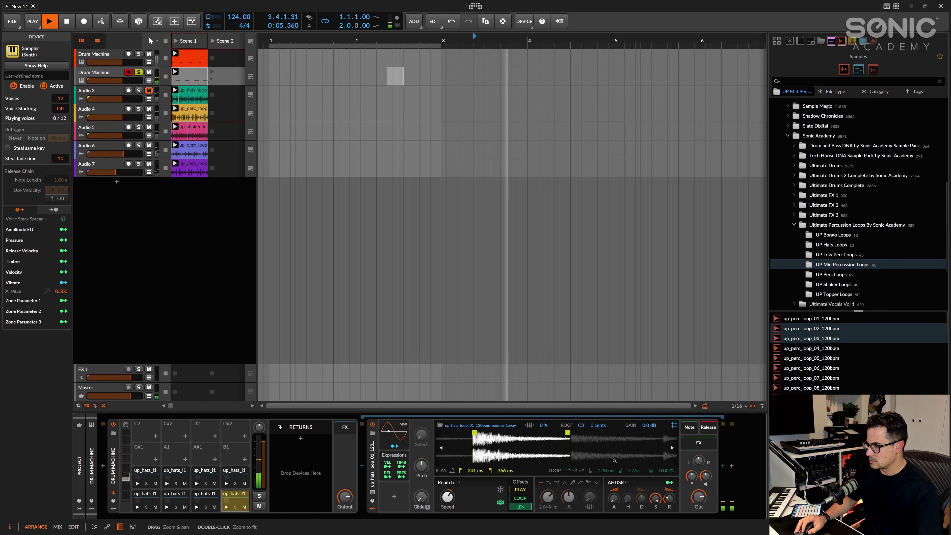
{"action": "key", "text": "space"}
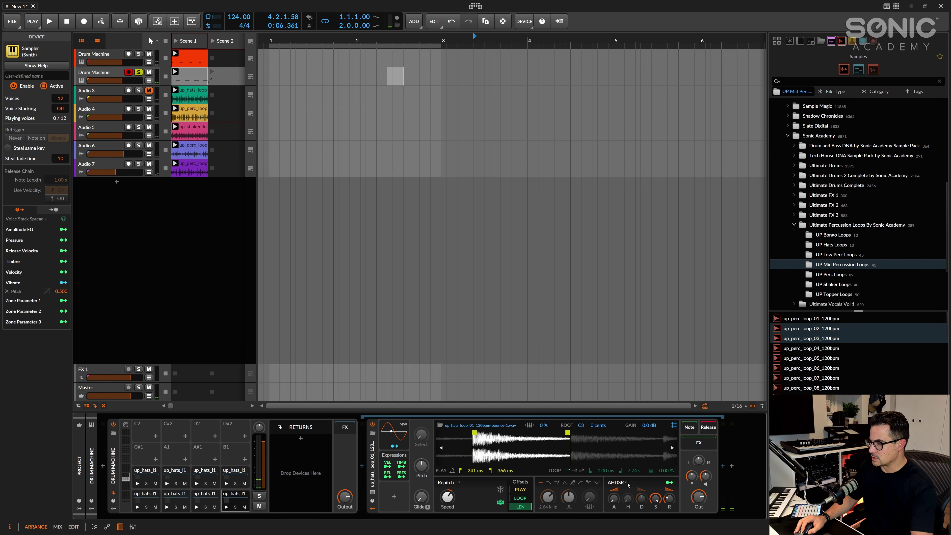
Switch the slice's Sampler envelope from AHDSR to Shot and raise its fade out to 52.4 ms while auditioning
{"action": "left_click", "coordinate": [617, 483]}
{"action": "left_click", "coordinate": [633, 500]}
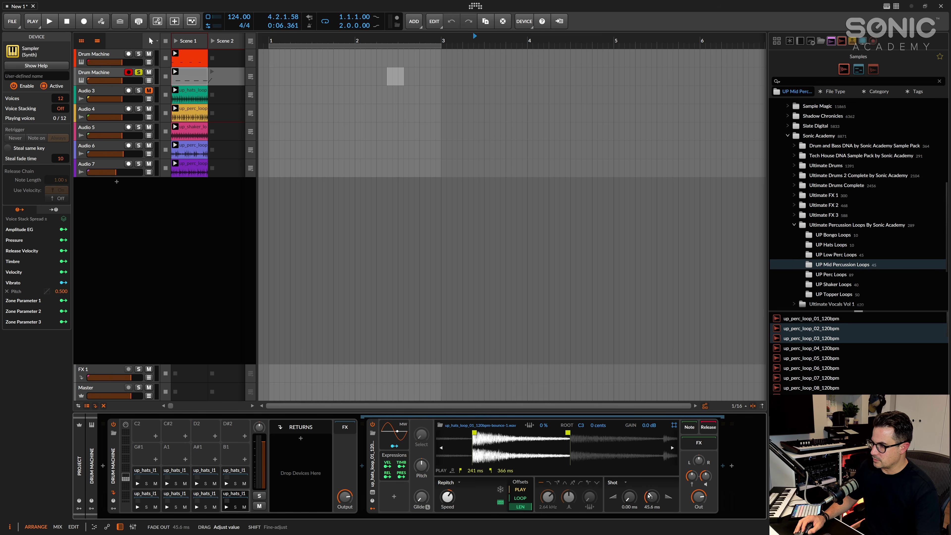
{"action": "key", "text": "space"}
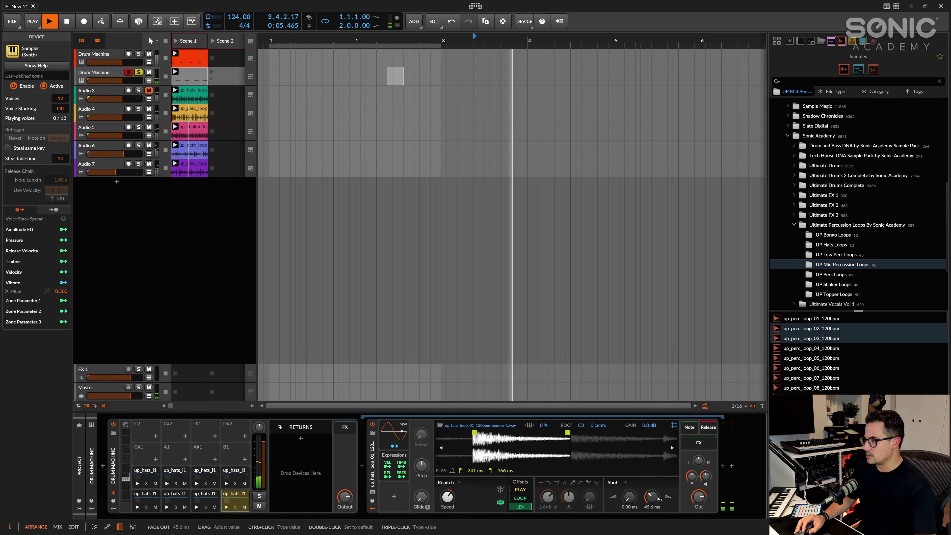
{"action": "left_click_drag", "start_coordinate": [651, 497], "coordinate": [651, 492]}
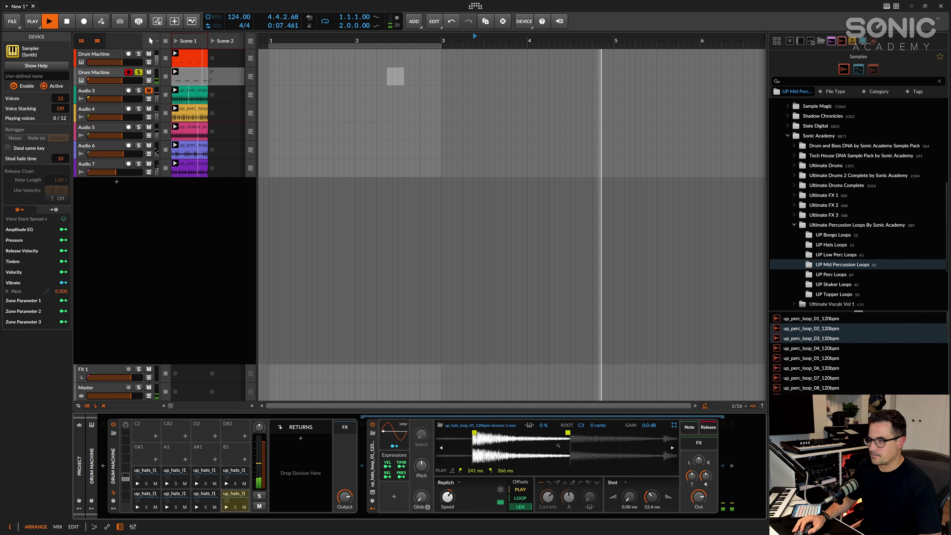
{"action": "key", "text": "space"}
Clear the solo on the sliced hats Drum Machine and audition the full groove with Audio 3 muted
{"action": "left_click", "coordinate": [361, 113]}
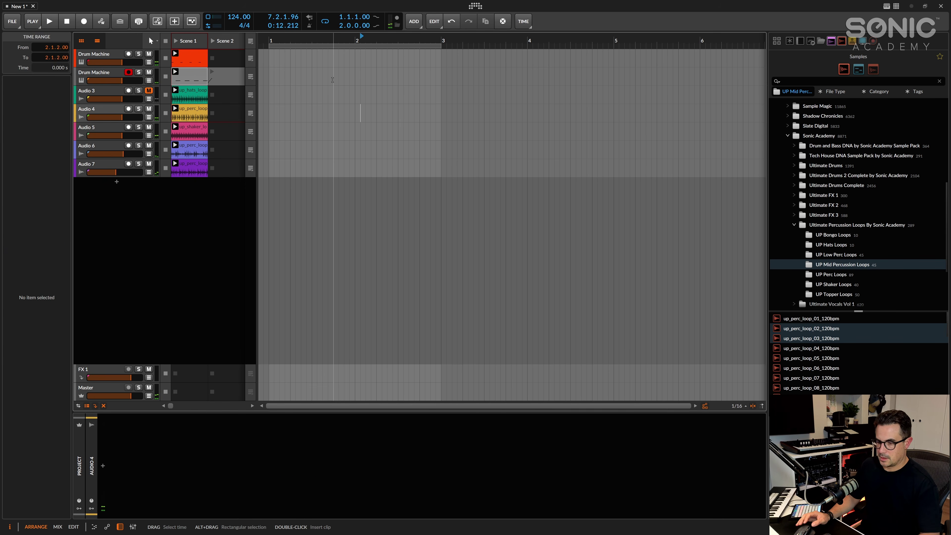
{"action": "key", "text": "space"}
{"action": "left_click", "coordinate": [447, 113]}
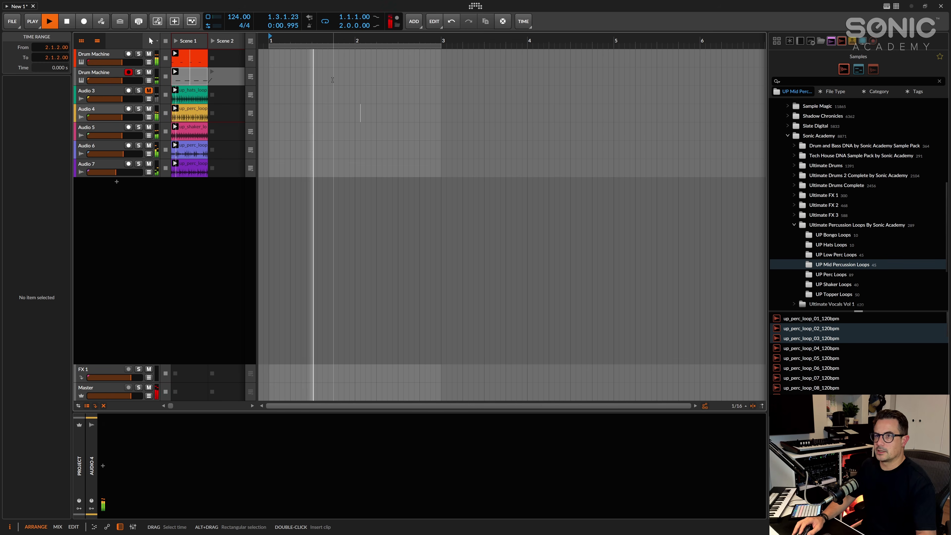
{"action": "left_click", "coordinate": [372, 113]}
{"action": "left_click", "coordinate": [138, 108]}
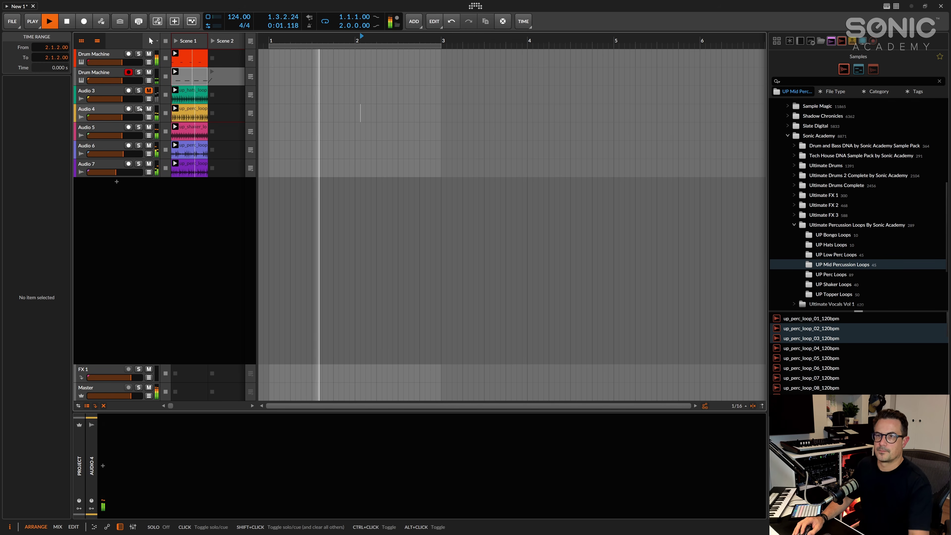
{"action": "left_click", "coordinate": [139, 109]}
{"action": "left_click", "coordinate": [414, 149]}
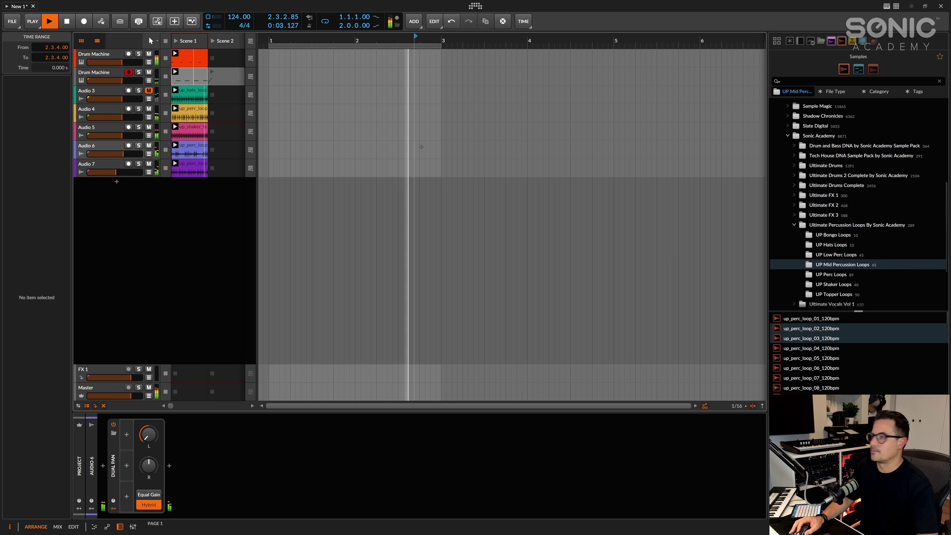
{"action": "scroll", "coordinate": [824, 352], "scroll_direction": "down", "scroll_amount": 1}
{"action": "key", "text": "space"}
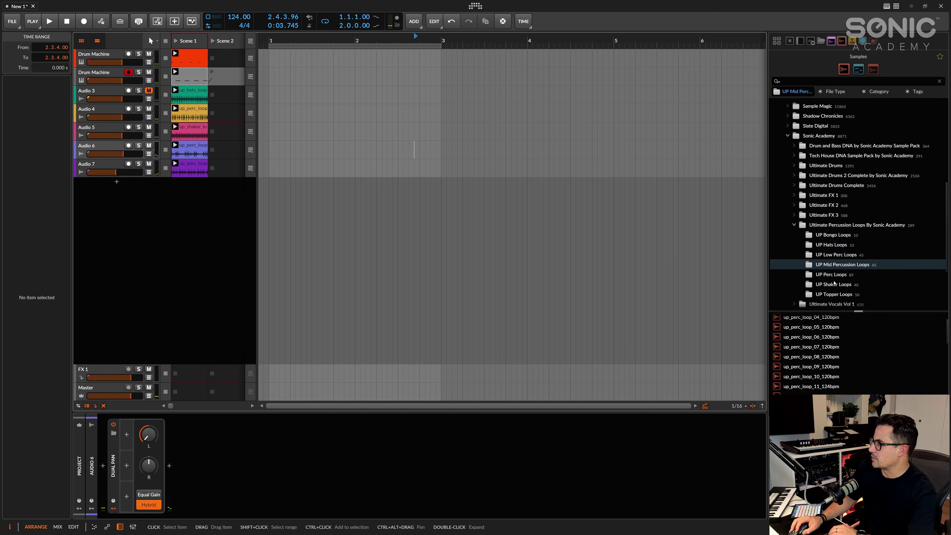
Browse the UP Perc, UP Shaker and UP Mid Percussion Loops folders and audition samples for another layer
{"action": "left_click", "coordinate": [831, 274]}
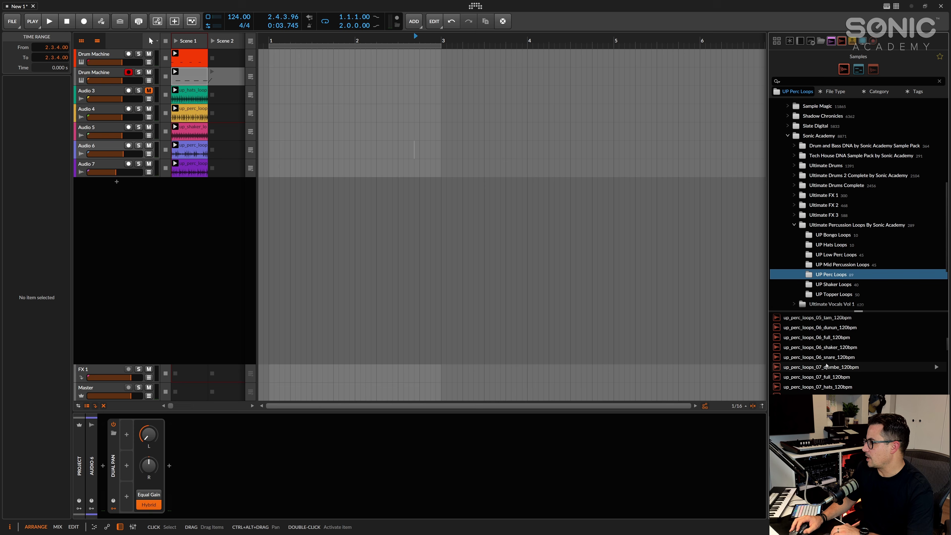
{"action": "left_click", "coordinate": [828, 283]}
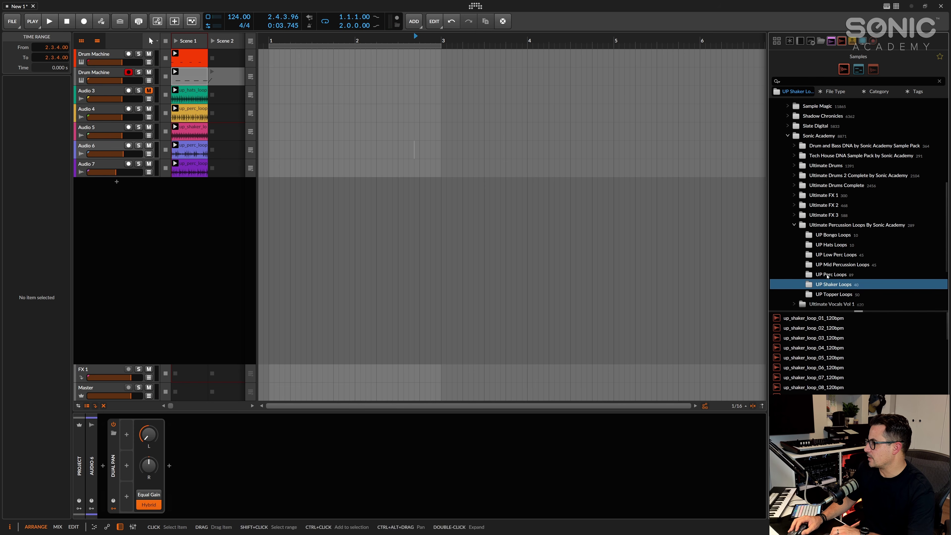
{"action": "left_click", "coordinate": [828, 275]}
{"action": "left_click", "coordinate": [839, 264]}
{"action": "left_click", "coordinate": [824, 367]}
{"action": "scroll", "coordinate": [833, 365], "scroll_direction": "down", "scroll_amount": 10}
{"action": "left_click", "coordinate": [831, 367]}
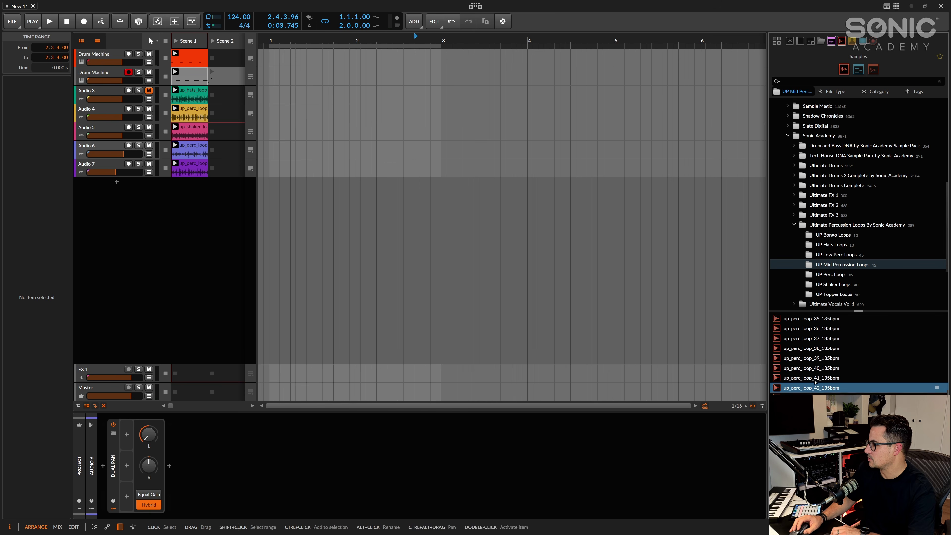
{"action": "left_click", "coordinate": [830, 274]}
{"action": "left_click", "coordinate": [836, 348]}
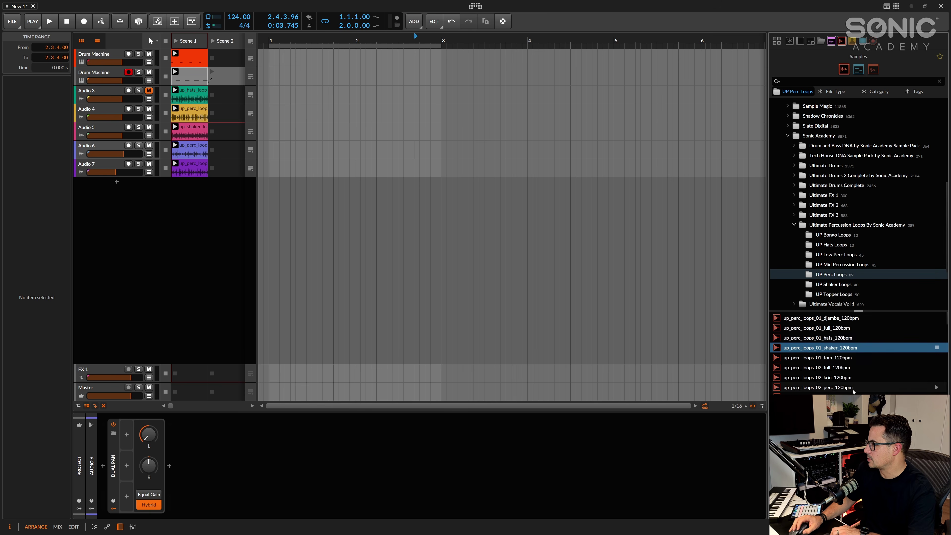
{"action": "left_click", "coordinate": [833, 284]}
Audition the UP Topper Loops and add up_top_loop_06_124bpm in Scene 1 on a new audio track below Audio 7
{"action": "left_click", "coordinate": [831, 294]}
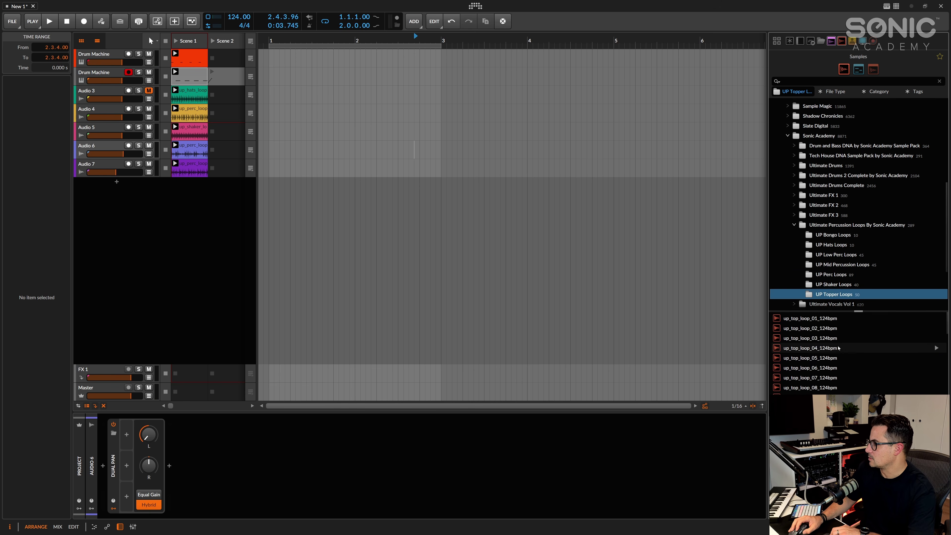
{"action": "left_click", "coordinate": [815, 319]}
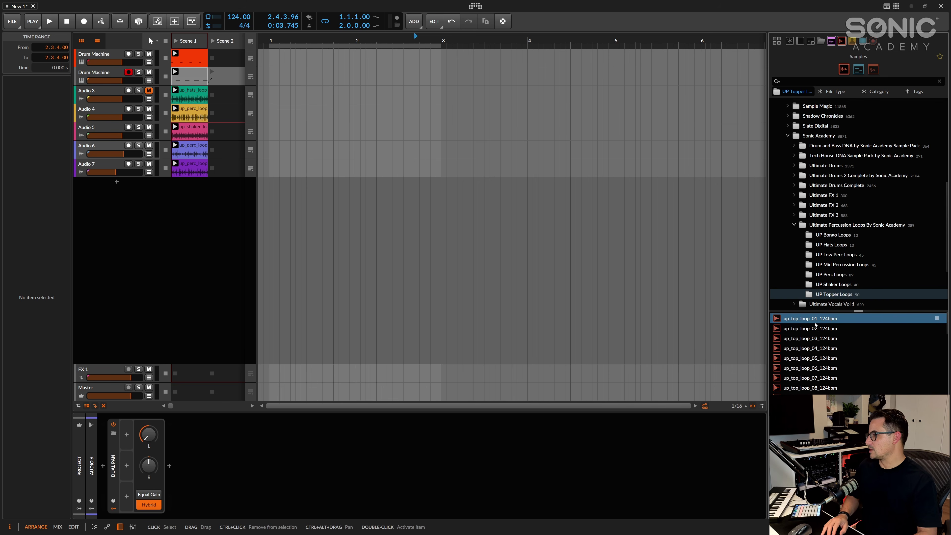
{"action": "left_click", "coordinate": [815, 325]}
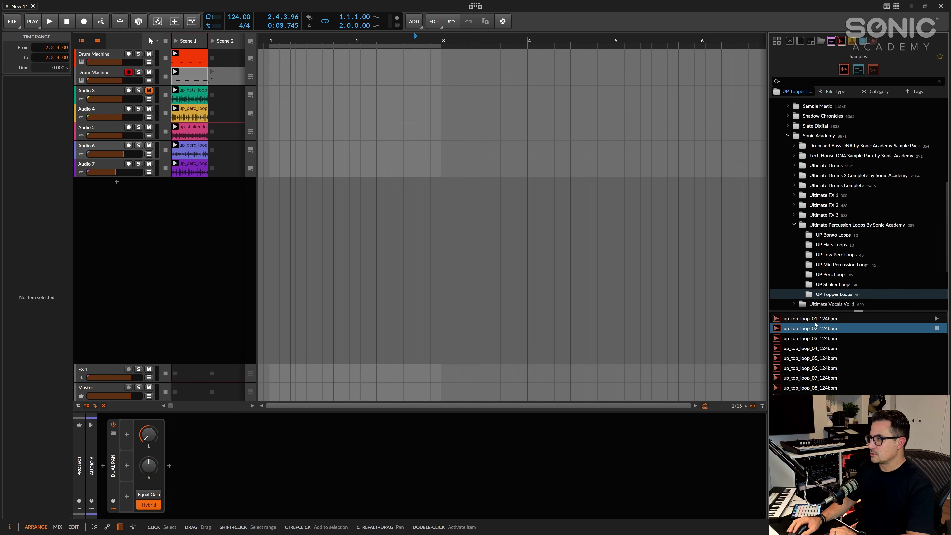
{"action": "left_click", "coordinate": [824, 338]}
{"action": "left_click", "coordinate": [837, 348]}
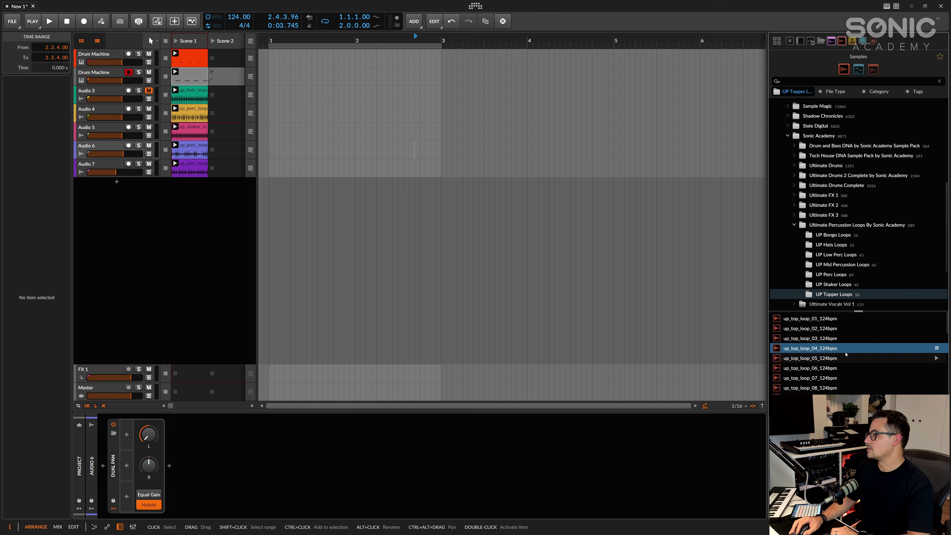
{"action": "left_click", "coordinate": [846, 356]}
{"action": "key", "text": "Down"}
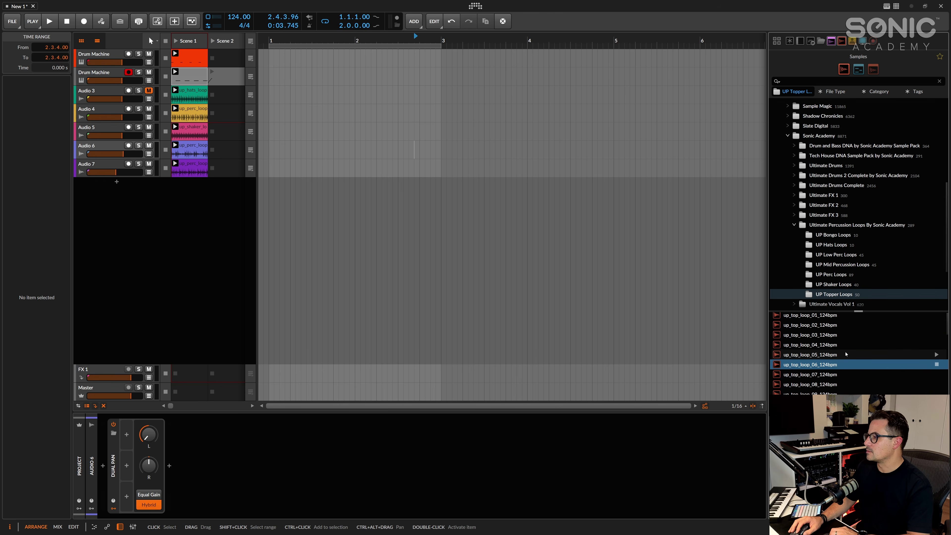
{"action": "left_click_drag", "start_coordinate": [846, 354], "coordinate": [201, 187]}
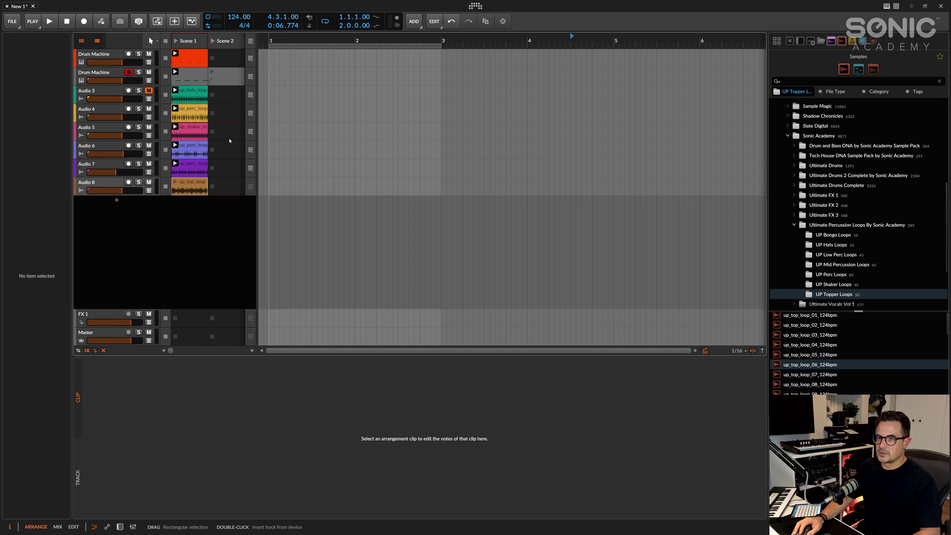
Open the top loop clip on Audio 8 in the detail editor, delete its first beat up to 1.2 and start playback
{"action": "double_click", "coordinate": [193, 183]}
{"action": "left_click_drag", "start_coordinate": [311, 427], "coordinate": [163, 437]}
{"action": "key", "text": "Delete"}
{"action": "key", "text": "space"}
{"action": "key", "text": "space"}
{"action": "left_click", "coordinate": [192, 183]}
{"action": "double_click", "coordinate": [192, 183]}
{"action": "key", "text": "space"}
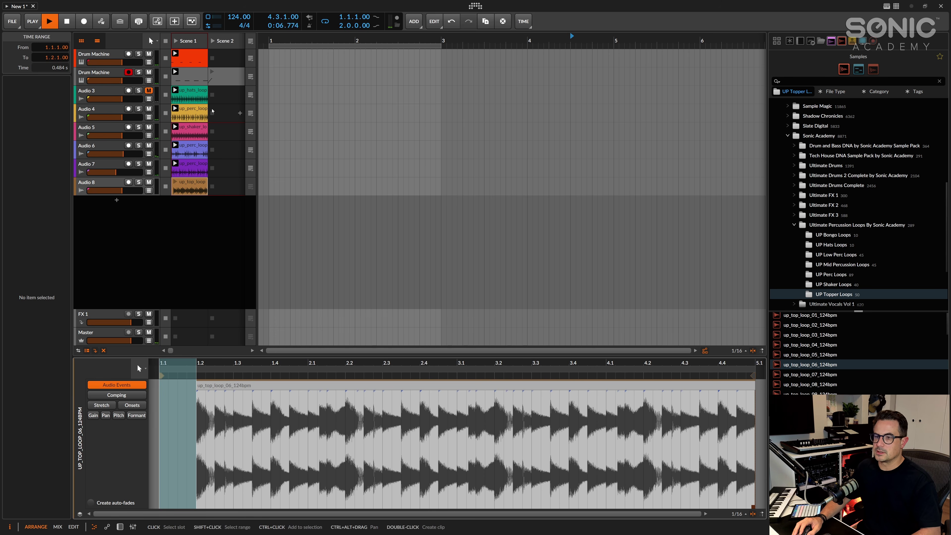
Audition the groove, delete 1.2.3 to 1.3.3 of the Audio 8 top loop and give its hit at 1.2 a 0.0.1.43 fade-out
{"action": "key", "text": "space"}
{"action": "left_click", "coordinate": [393, 188]}
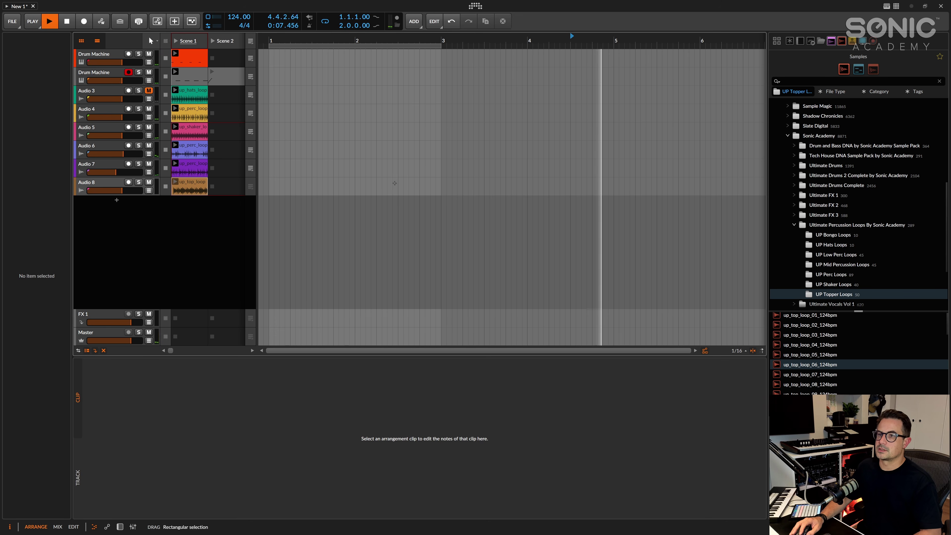
{"action": "left_click", "coordinate": [397, 186]}
{"action": "double_click", "coordinate": [191, 183]}
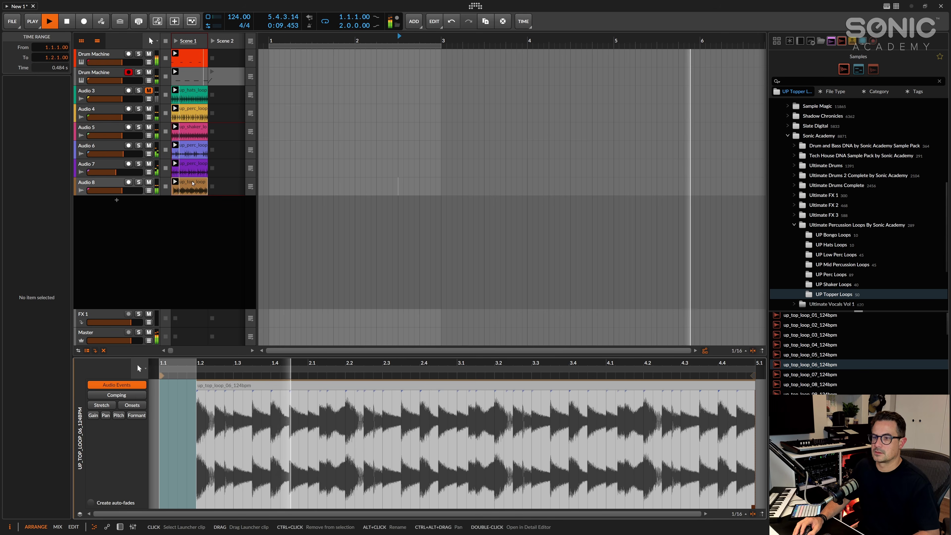
{"action": "key", "text": "space"}
{"action": "left_click_drag", "start_coordinate": [215, 427], "coordinate": [251, 435]}
{"action": "key", "text": "Delete"}
{"action": "left_click", "coordinate": [211, 417]}
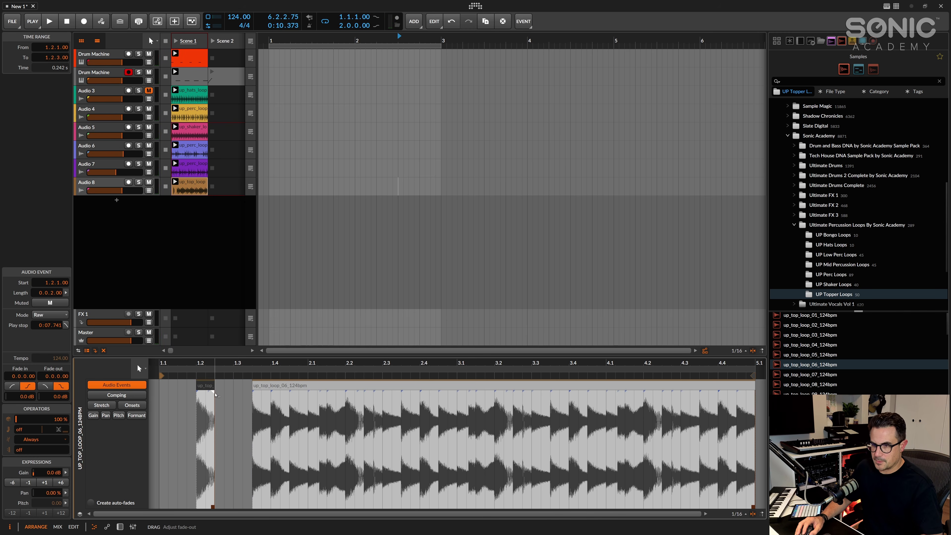
{"action": "key", "text": "space"}
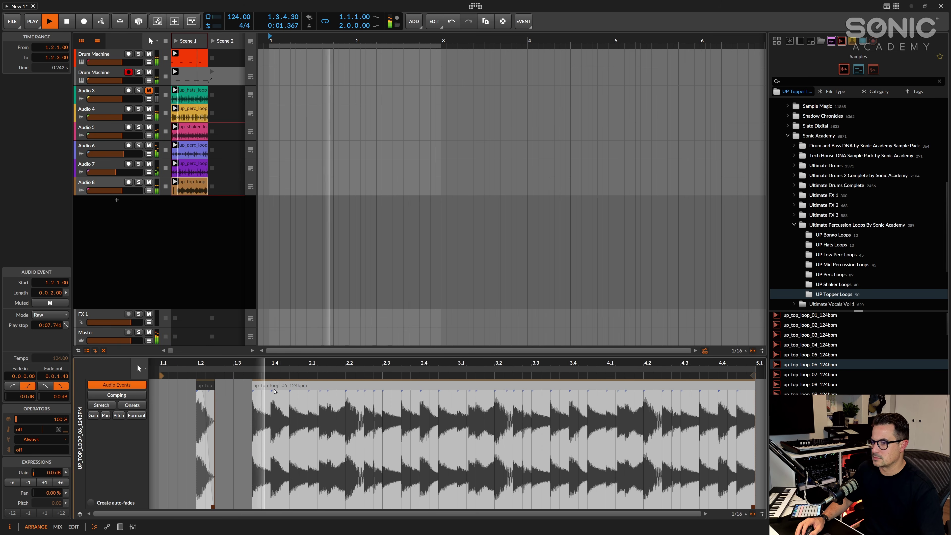
Delete the rest of the top loop so only the hits at 1.2 and 1.4 remain, and play the result
{"action": "left_click", "coordinate": [253, 431]}
{"action": "key", "text": "Delete"}
{"action": "left_click_drag", "start_coordinate": [253, 431], "coordinate": [345, 429]}
{"action": "key", "text": "Delete"}
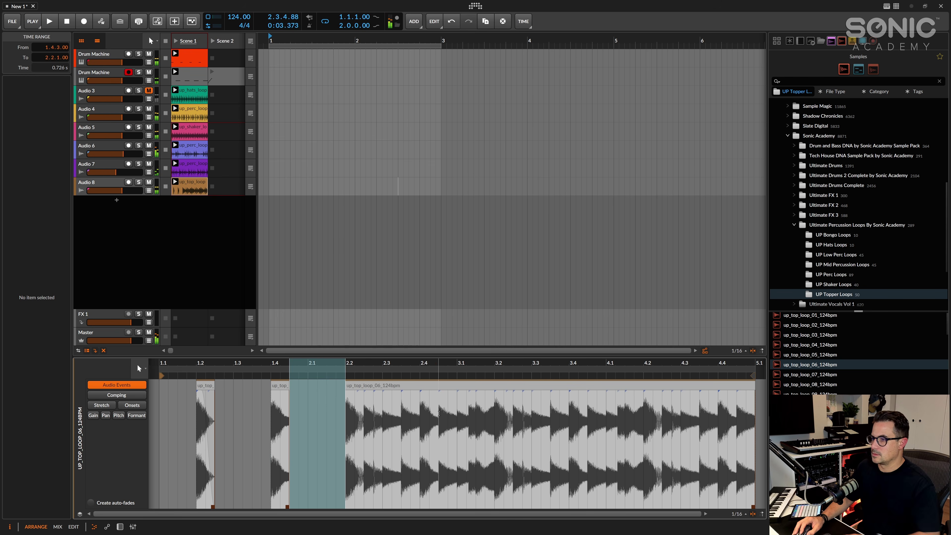
{"action": "left_click", "coordinate": [431, 389]}
{"action": "key", "text": "Delete"}
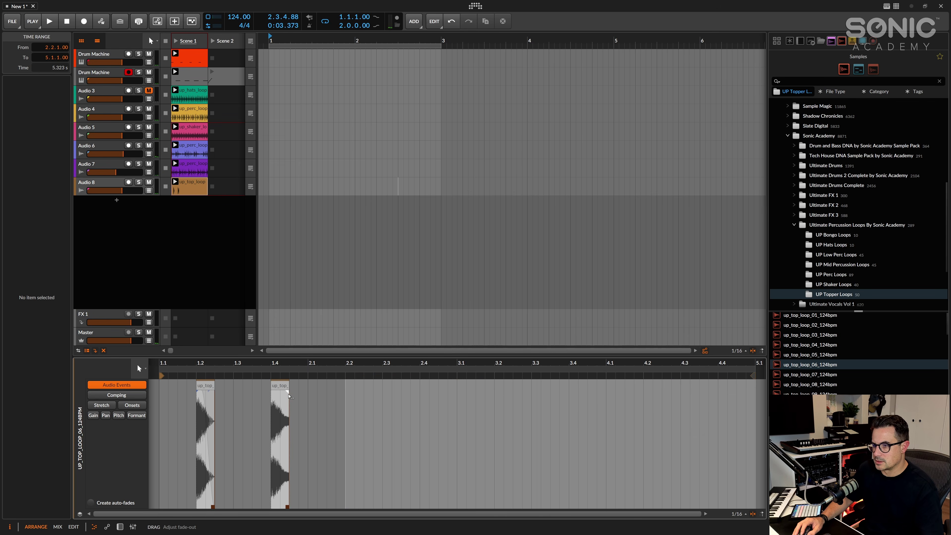
{"action": "key", "text": "space"}
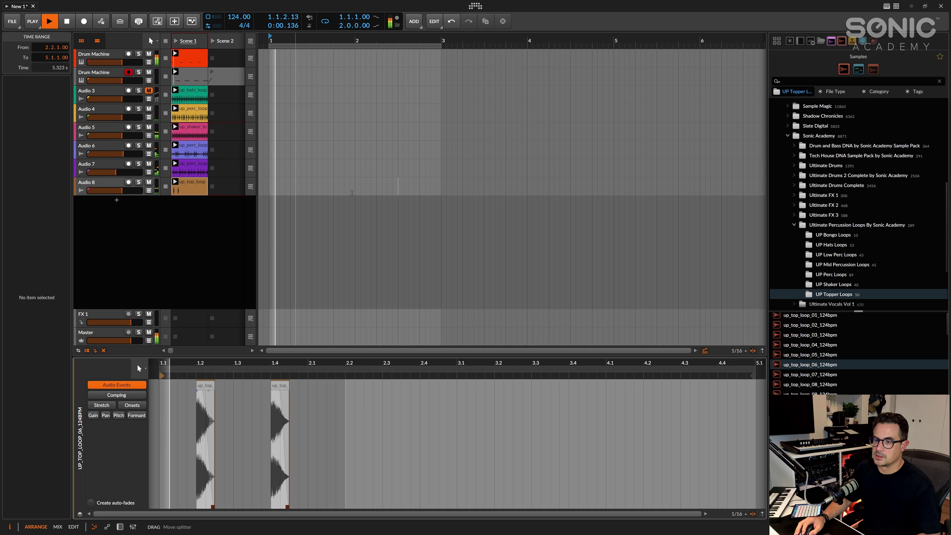
{"action": "key", "text": "space"}
Set the top loop clip's loop range to one bar, from 1.1 to 2.1, and audition it with the groove
{"action": "left_click_drag", "start_coordinate": [307, 392], "coordinate": [160, 394]}
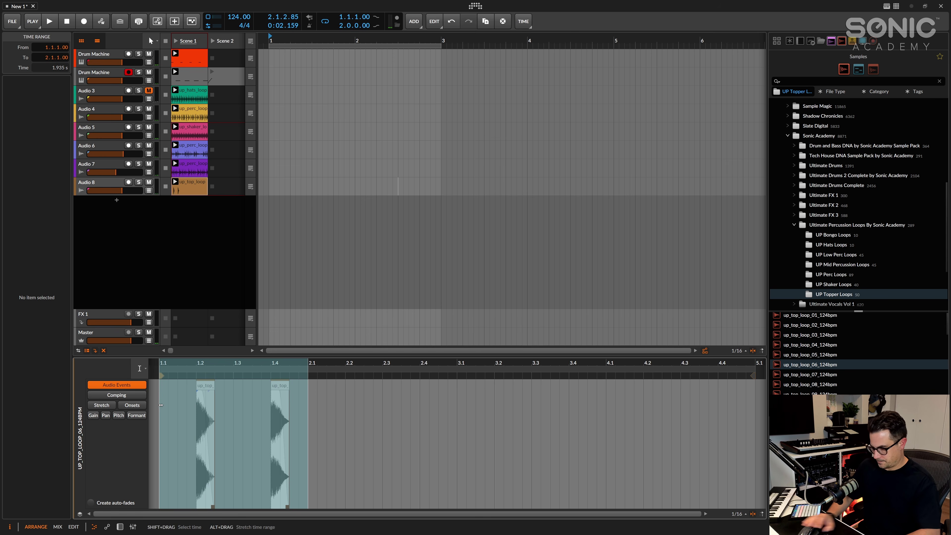
{"action": "key", "text": "space"}
{"action": "left_click", "coordinate": [439, 431]}
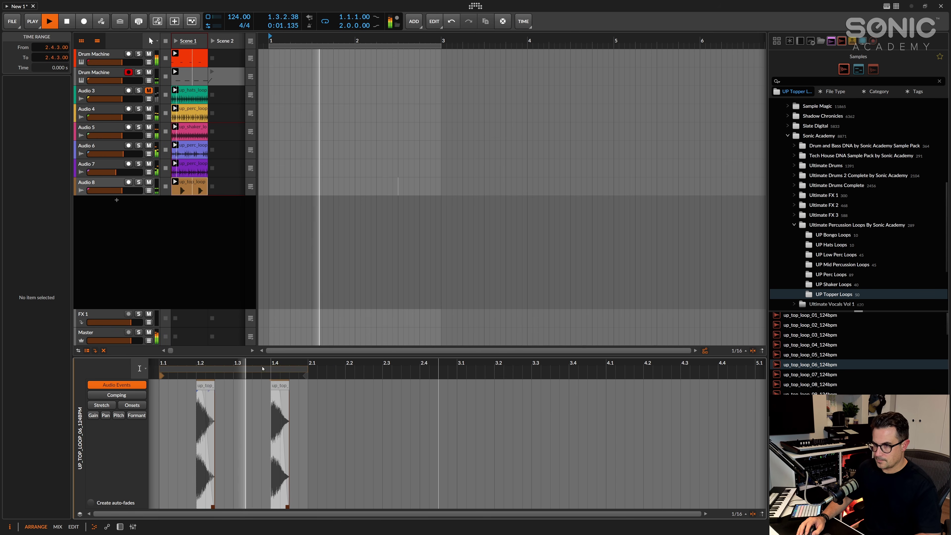
{"action": "left_click_drag", "start_coordinate": [193, 363], "coordinate": [422, 419]}
{"action": "key", "text": "space"}
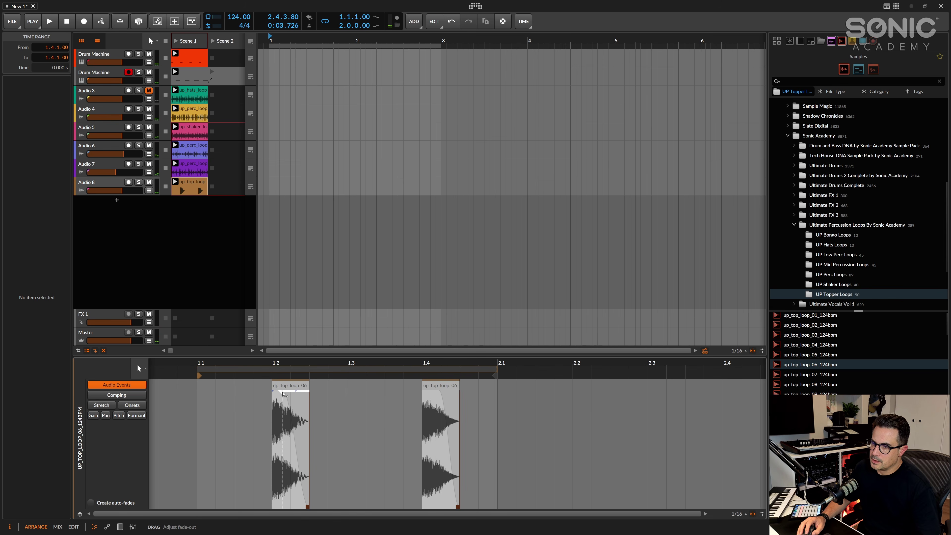
Duplicate a top loop hit to 1.3.2.49, just before the hit at 1.4, reverse the copy and play the groove
{"action": "left_click_drag", "start_coordinate": [311, 389], "coordinate": [290, 393]}
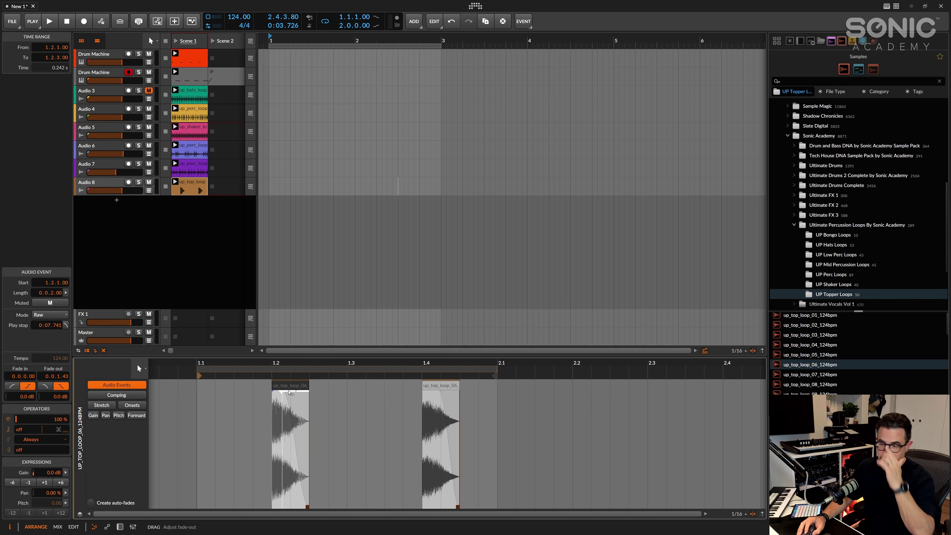
{"action": "left_click", "coordinate": [201, 185]}
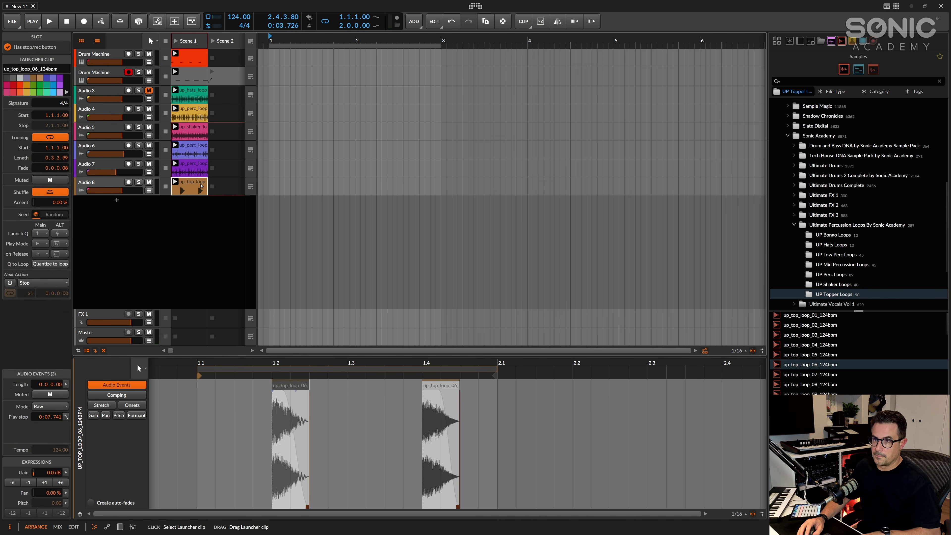
{"action": "double_click", "coordinate": [201, 185]}
{"action": "left_click", "coordinate": [397, 244]}
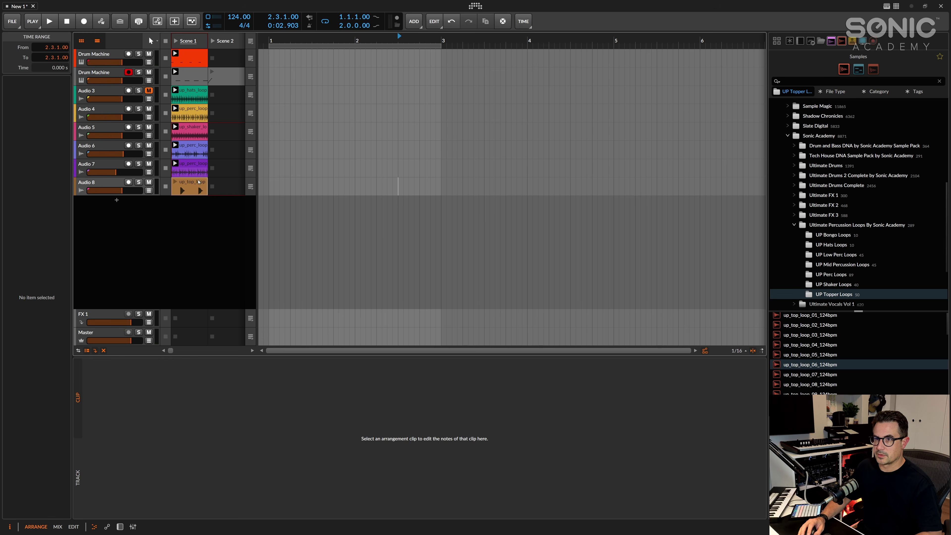
{"action": "left_click", "coordinate": [198, 182]}
{"action": "left_click", "coordinate": [337, 387]}
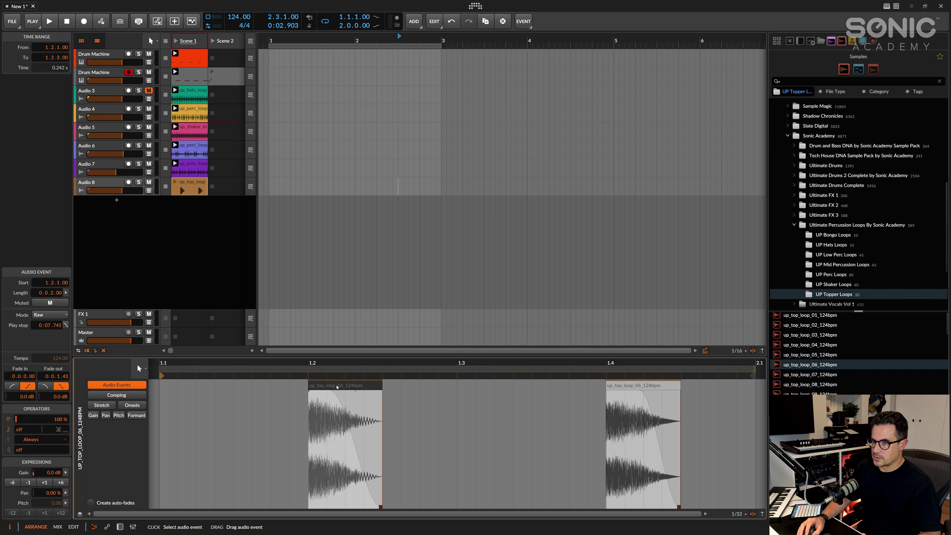
{"action": "left_click_drag", "start_coordinate": [641, 387], "coordinate": [588, 390]}
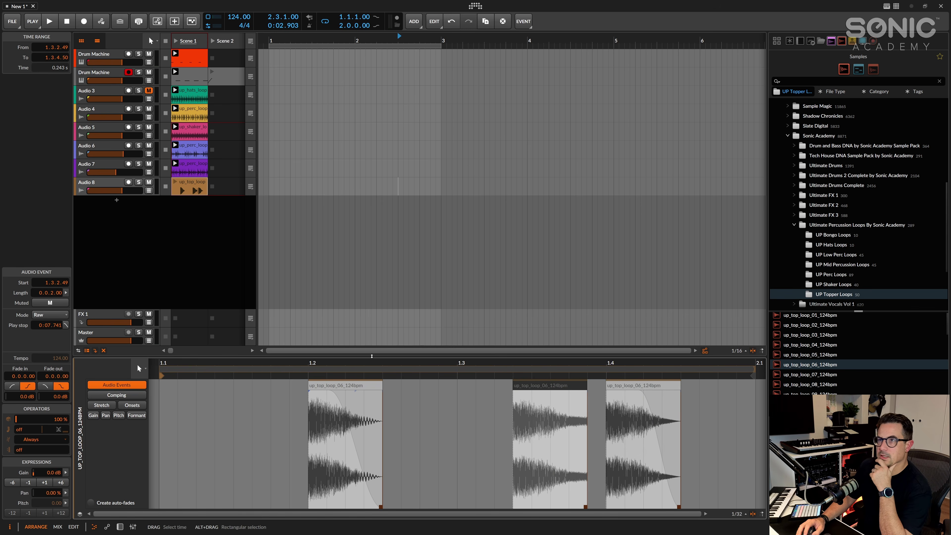
{"action": "key", "text": "space"}
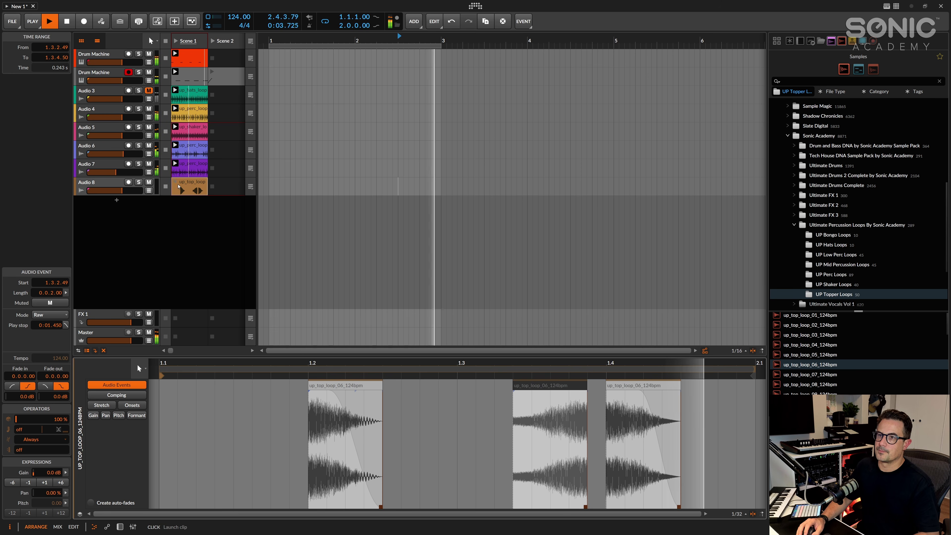
Delete the Scene 2 clip on the second Drum Machine track
{"action": "left_click", "coordinate": [215, 79]}
{"action": "key", "text": "Delete"}
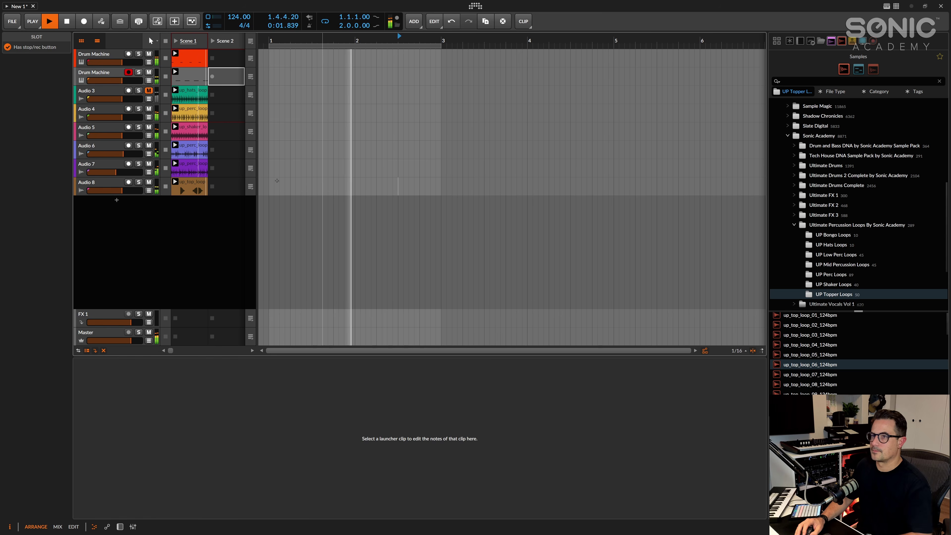
Give the reversed top loop hit a 0.0.1.07 fade-in and limit it to the last of 4 recurrence cycles
{"action": "double_click", "coordinate": [193, 188]}
{"action": "key", "text": "space"}
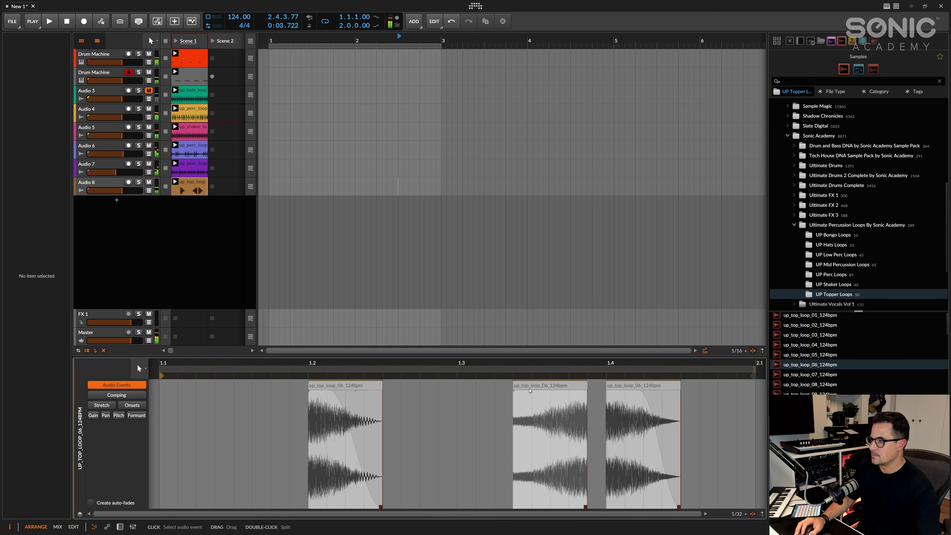
{"action": "left_click", "coordinate": [512, 393]}
{"action": "left_click_drag", "start_coordinate": [515, 392], "coordinate": [548, 396]}
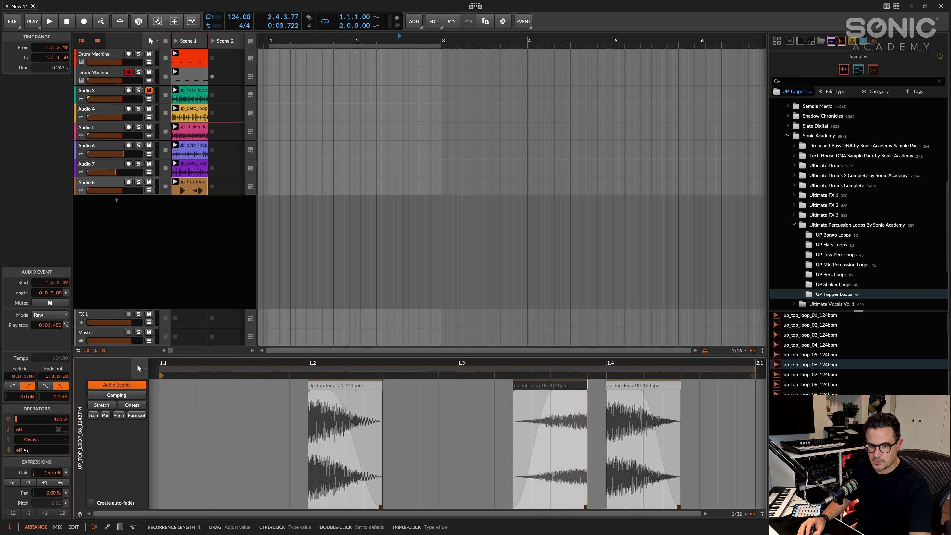
{"action": "left_click_drag", "start_coordinate": [18, 450], "coordinate": [18, 446]}
{"action": "left_click", "coordinate": [31, 452]}
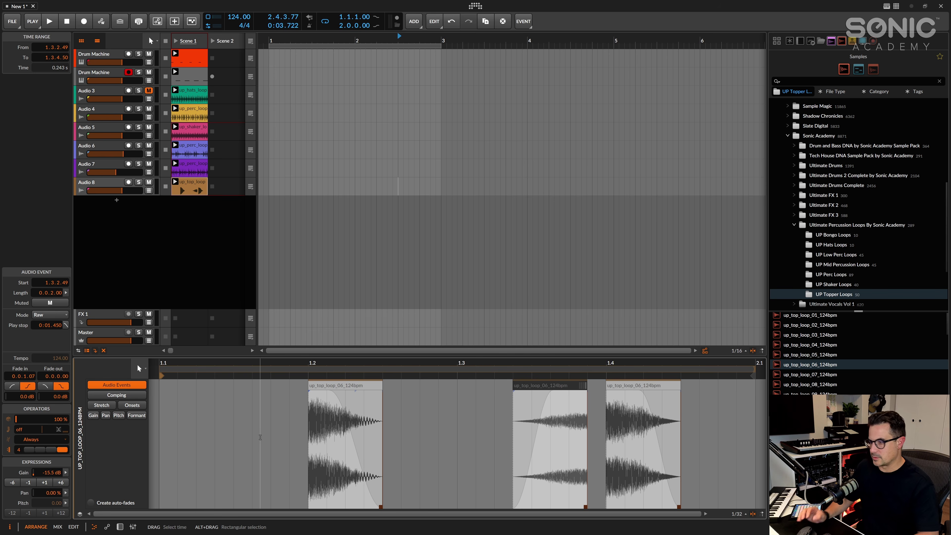
During playback, set the reversed hit's gain to -3.3 dB and move it to 1.3.2.99 so it ends at 1.4
{"action": "key", "text": "space"}
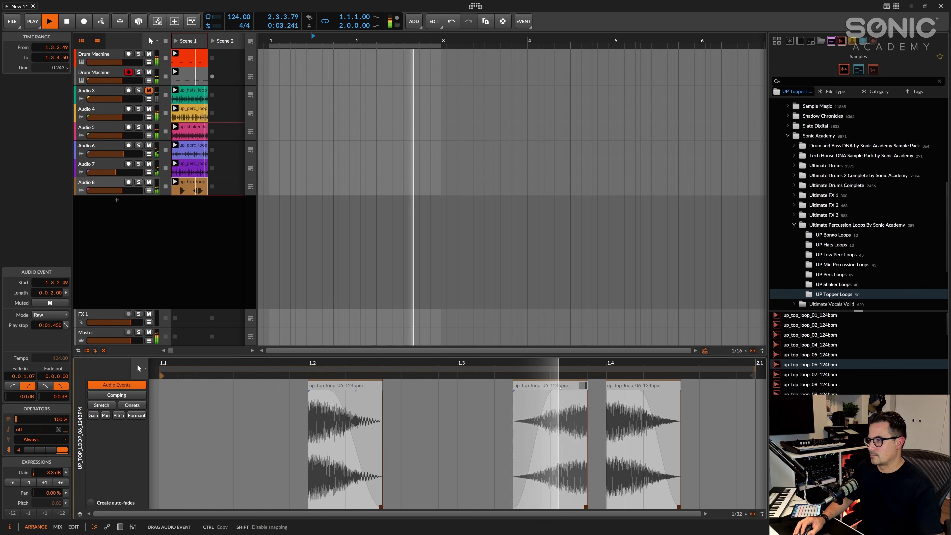
{"action": "left_click_drag", "start_coordinate": [560, 386], "coordinate": [579, 386]}
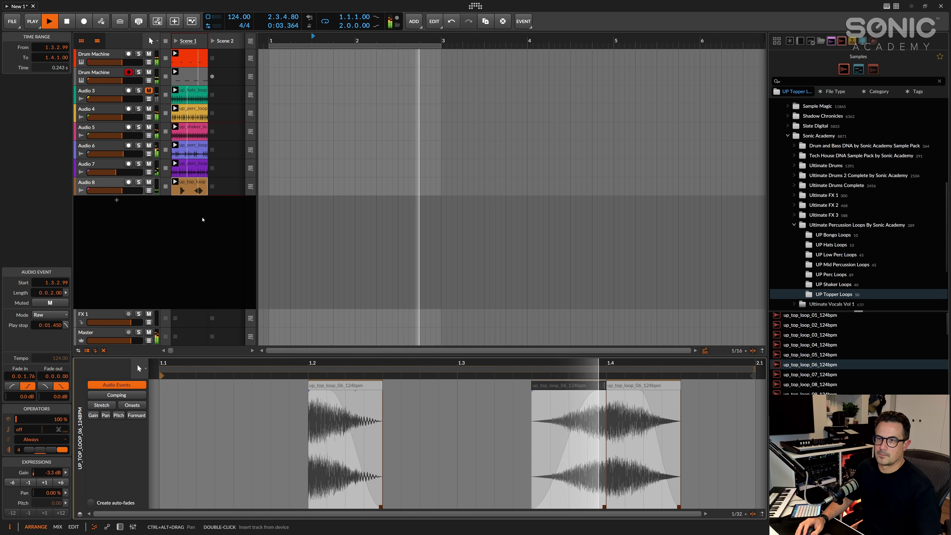
Check the percussion tracks during playback, briefly soloing Audio 4, and stop the transport
{"action": "left_click", "coordinate": [90, 167]}
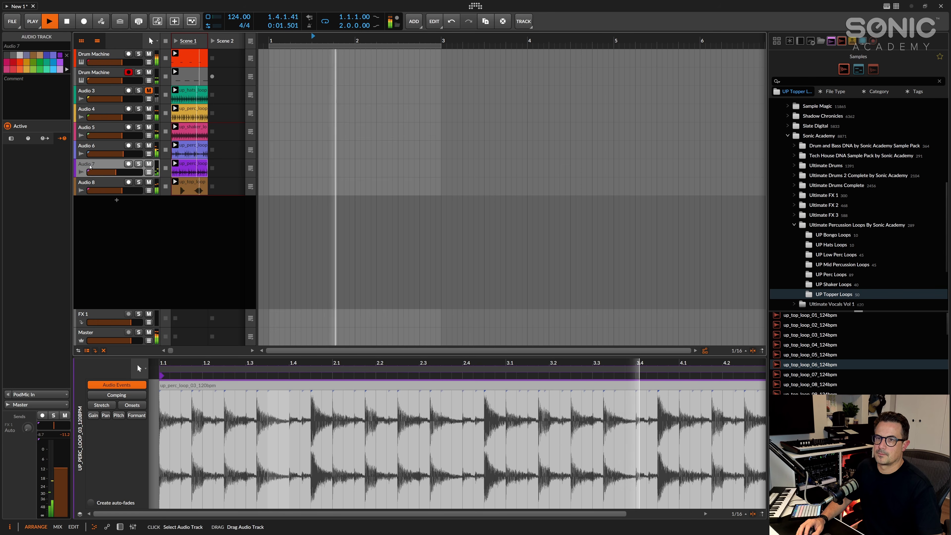
{"action": "left_click", "coordinate": [90, 147]}
{"action": "left_click", "coordinate": [139, 108]}
{"action": "left_click", "coordinate": [138, 108]}
{"action": "key", "text": "space"}
Solo Audio 5 and audition its shaker loop
{"action": "left_click", "coordinate": [90, 127]}
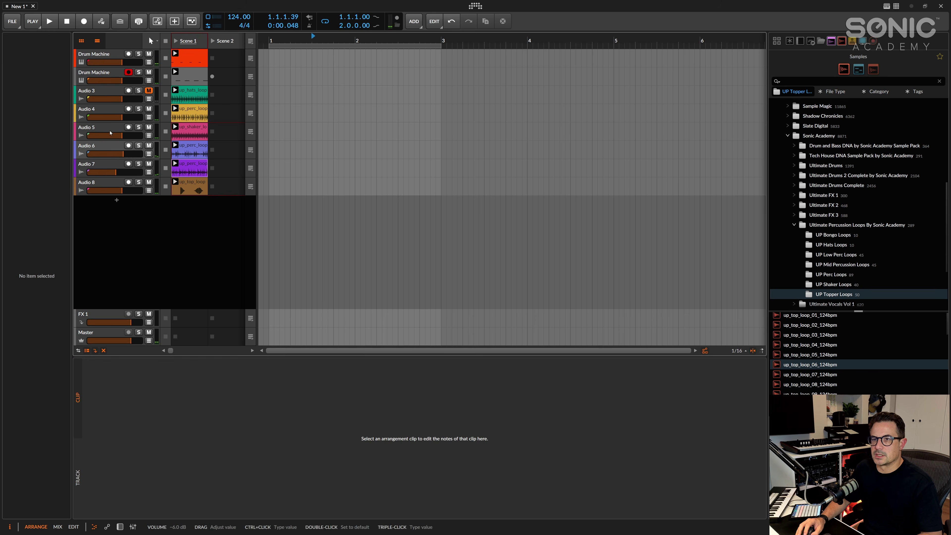
{"action": "left_click", "coordinate": [139, 127]}
{"action": "key", "text": "space"}
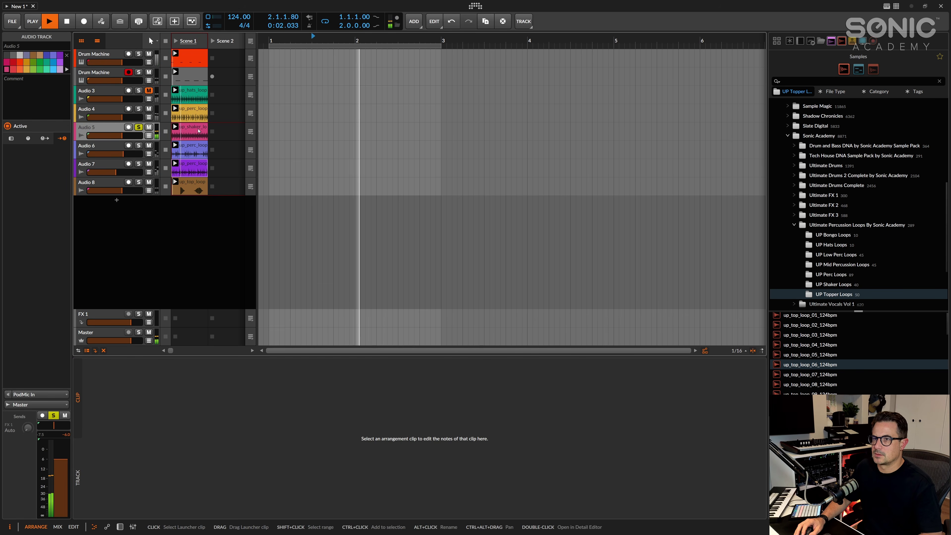
{"action": "left_click", "coordinate": [189, 131]}
Search all content for "side" and insert the Sidechainer preset in the Audio 5 device chain
{"action": "left_click", "coordinate": [91, 132]}
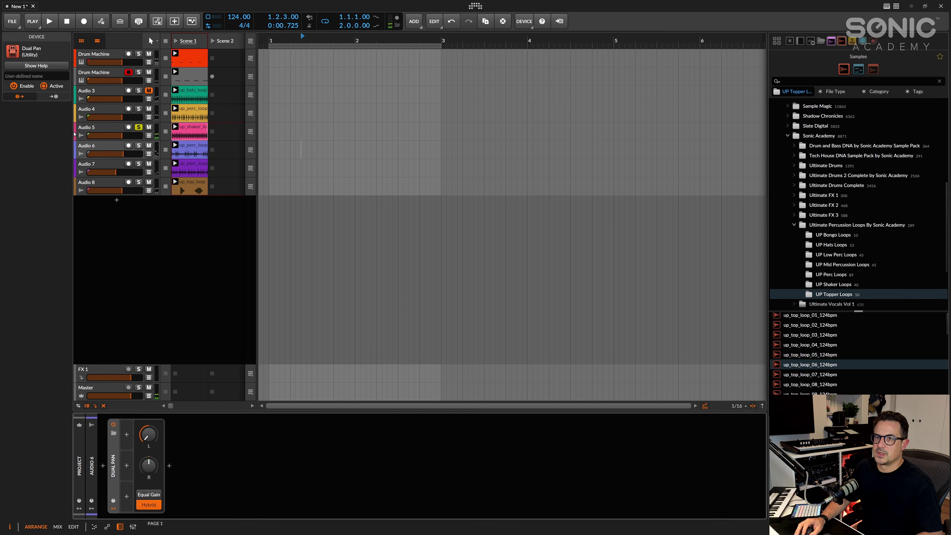
{"action": "key", "text": "space"}
{"action": "double_click", "coordinate": [117, 465]}
{"action": "type", "text": "audi"}
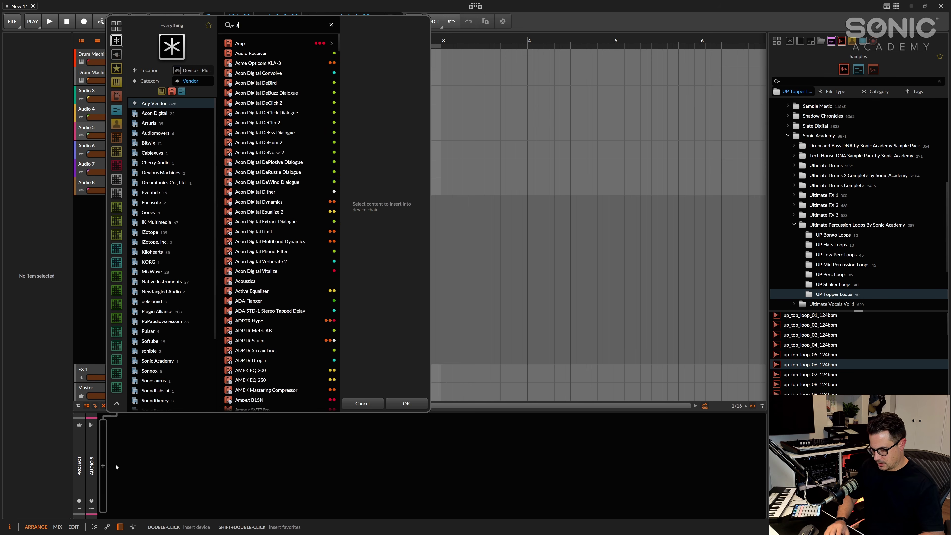
{"action": "key", "text": "BackSpace"}
{"action": "key", "text": "BackSpace"}
{"action": "key", "text": "BackSpace"}
{"action": "key", "text": "BackSpace"}
{"action": "key", "text": "BackSpace"}
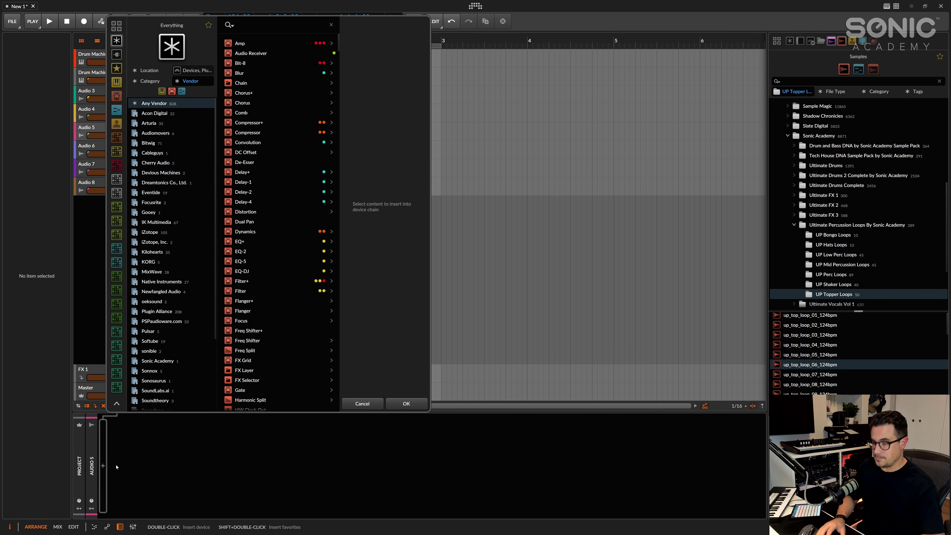
{"action": "type", "text": "side"}
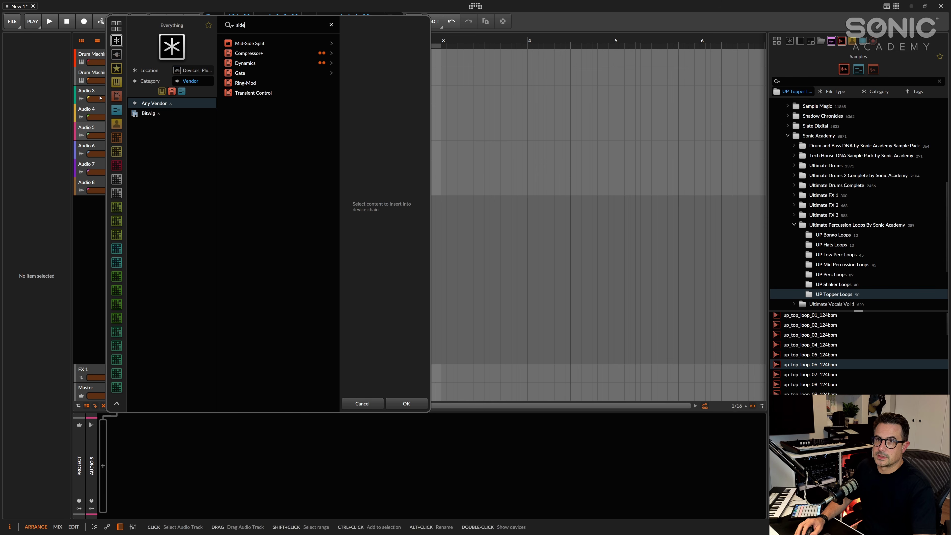
{"action": "left_click", "coordinate": [116, 40]}
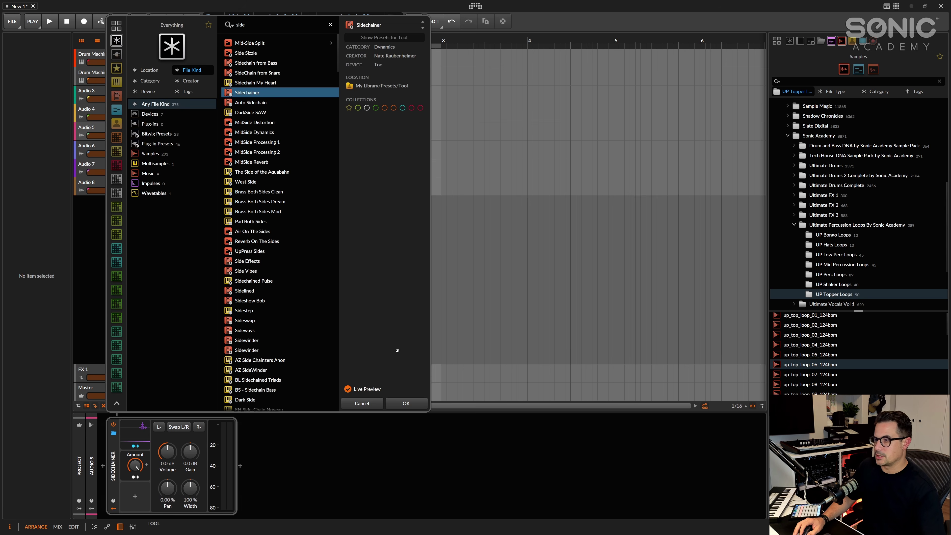
{"action": "left_click", "coordinate": [408, 403]}
Set the Sidechainer's Audio Sidechain source to Kick 3 (POST) and audition the ducked shaker loop, including within the full groove
{"action": "left_click", "coordinate": [134, 447]}
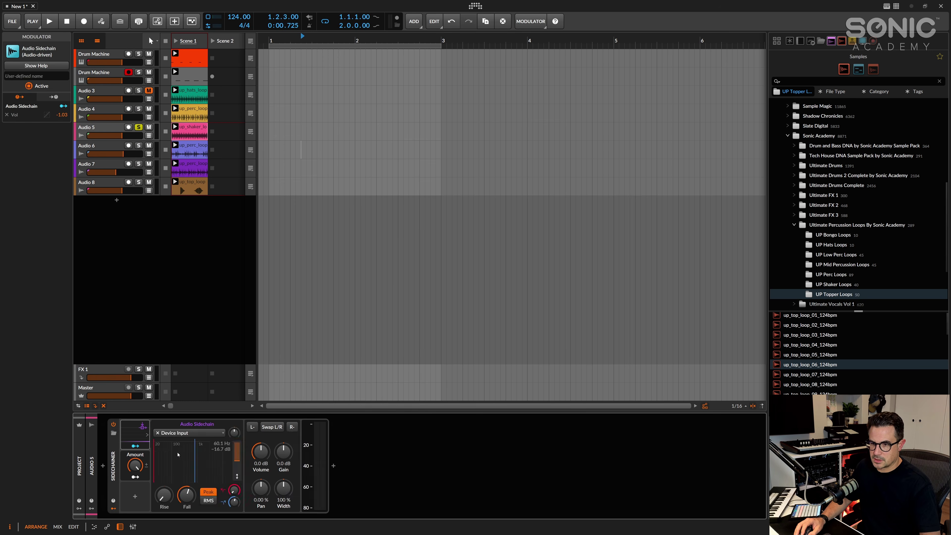
{"action": "left_click", "coordinate": [185, 433]}
{"action": "mouse_move", "coordinate": [182, 338]}
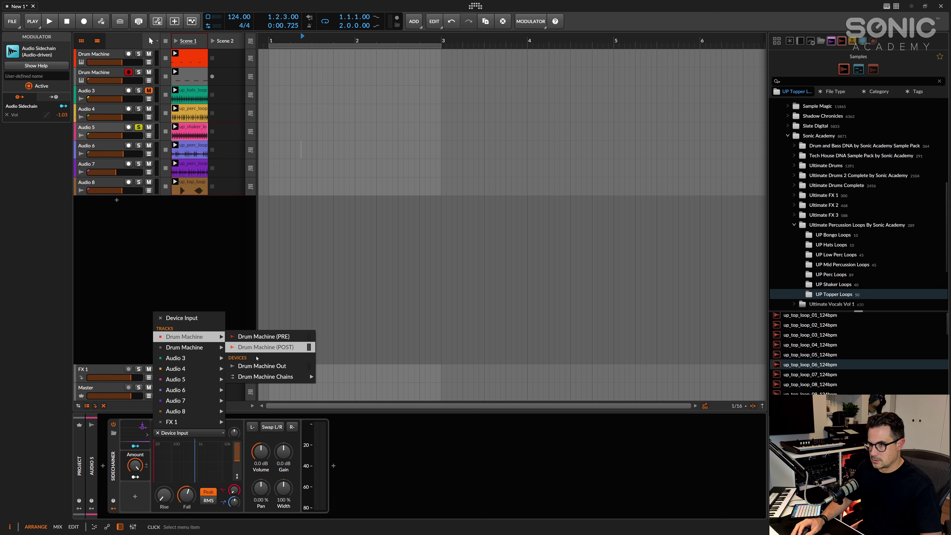
{"action": "left_click", "coordinate": [345, 398]}
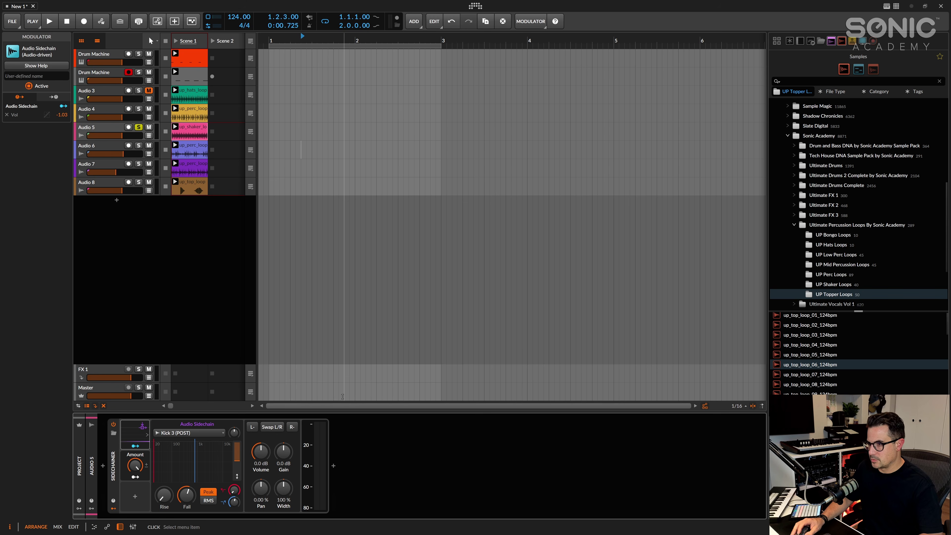
{"action": "key", "text": "space"}
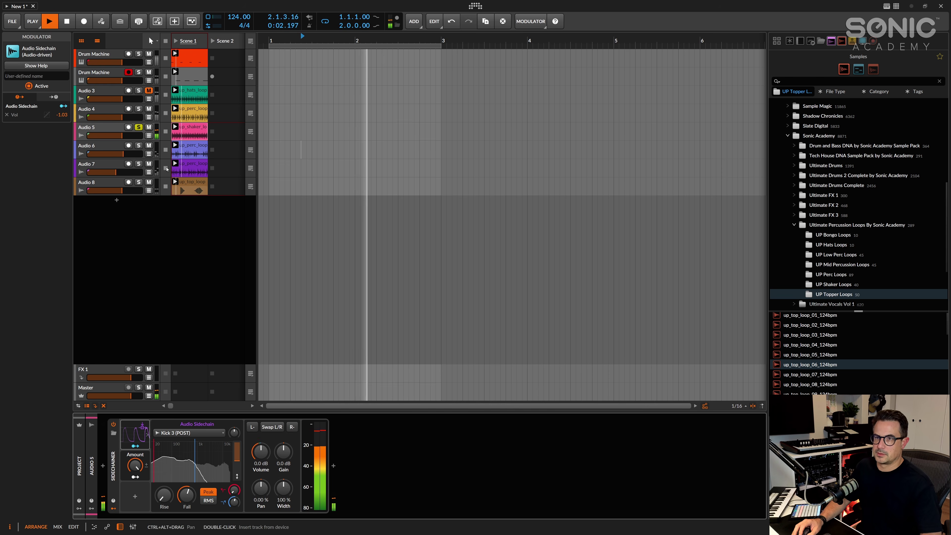
{"action": "left_click", "coordinate": [217, 465]}
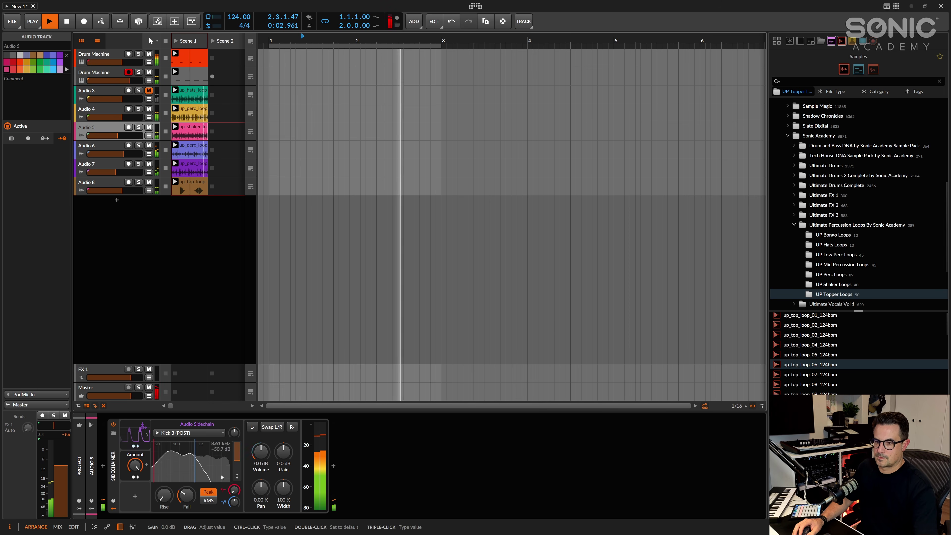
Stop playback and collapse the Sidechainer device on Audio 5 to its compact view
{"action": "mouse_move", "coordinate": [135, 464]}
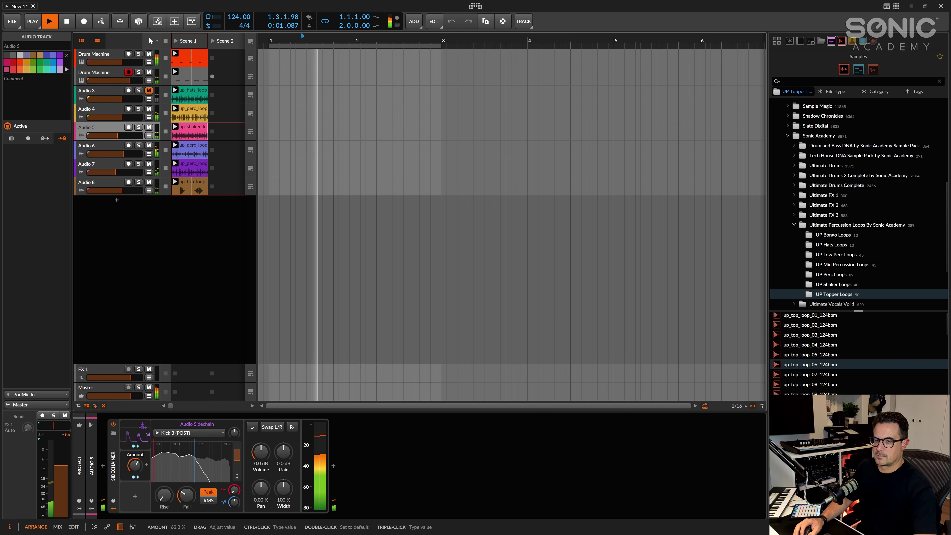
{"action": "key", "text": "space"}
{"action": "double_click", "coordinate": [113, 465]}
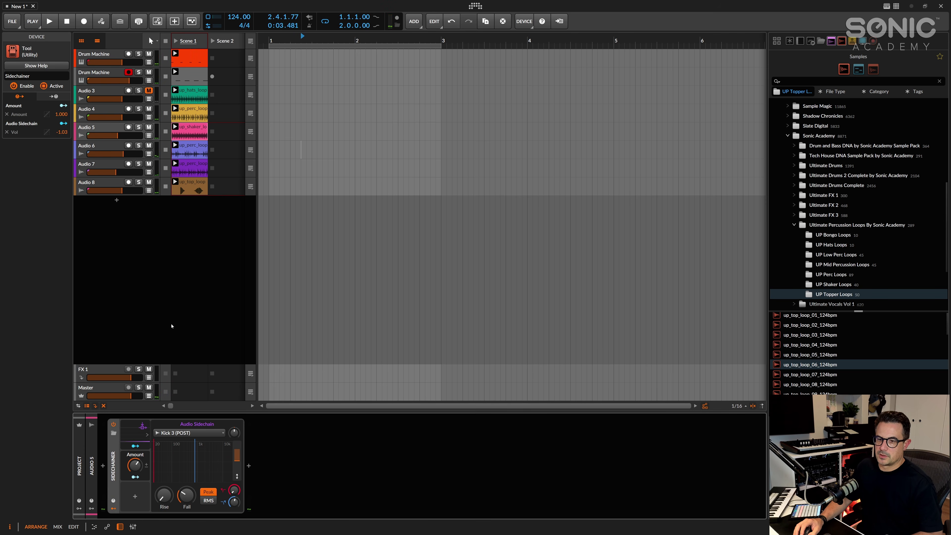
Solo Audio 6 and Audio 7 and audition the two percussion loops together
{"action": "left_click", "coordinate": [392, 132]}
{"action": "left_click", "coordinate": [133, 155]}
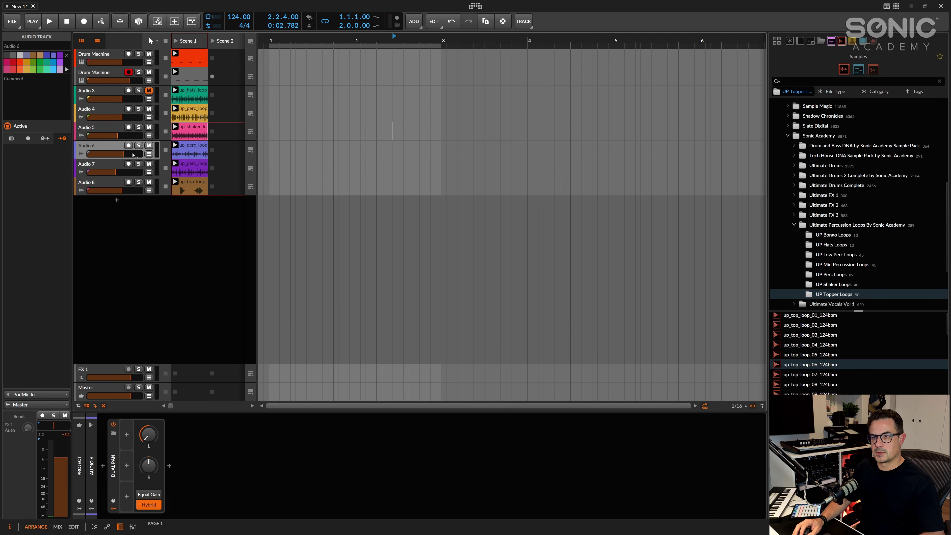
{"action": "left_click", "coordinate": [138, 165]}
{"action": "key", "text": "space"}
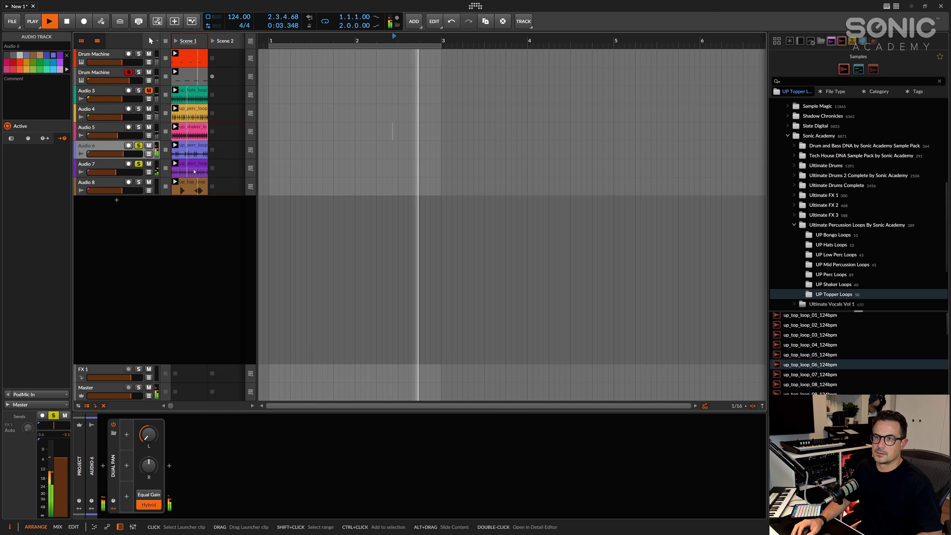
Stop playback and open Audio 7's up_perc_loop_03_120bpm clip for detailed editing
{"action": "left_click", "coordinate": [166, 165]}
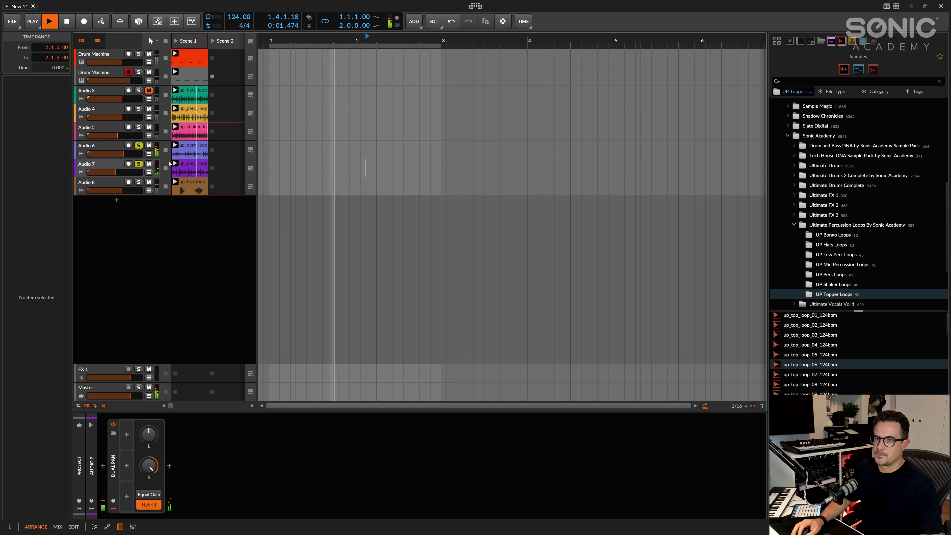
{"action": "left_click", "coordinate": [195, 167]}
{"action": "key", "text": "space"}
{"action": "right_click", "coordinate": [199, 164]}
{"action": "double_click", "coordinate": [193, 164]}
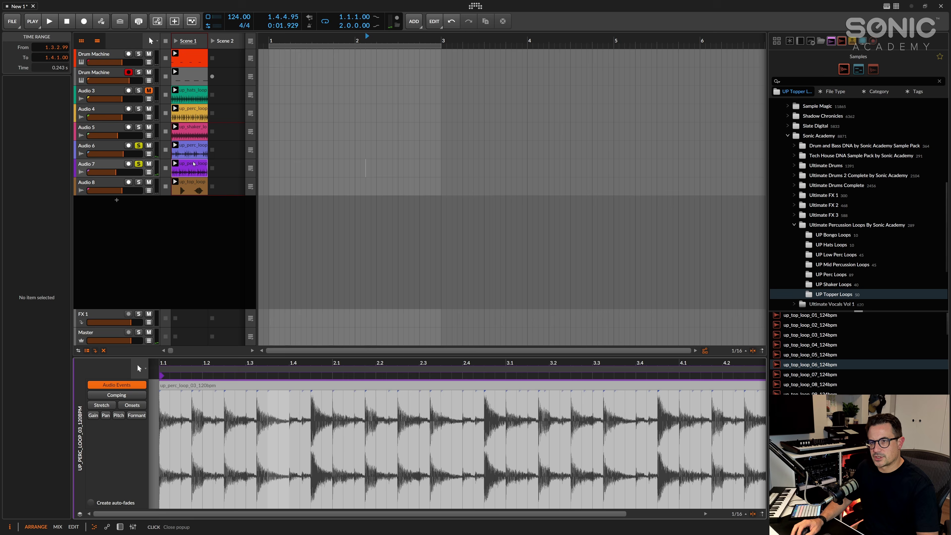
{"action": "left_click", "coordinate": [328, 187]}
{"action": "left_click", "coordinate": [202, 165]}
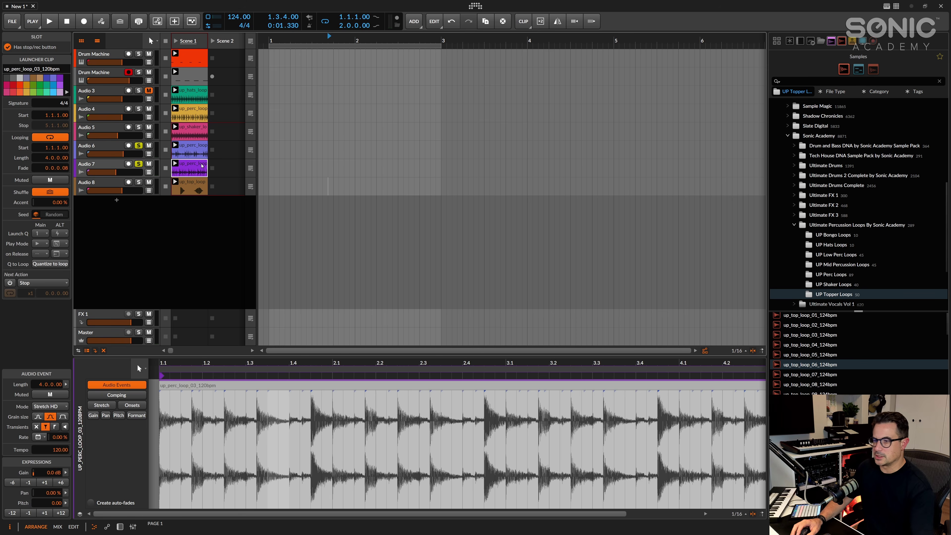
Quantize the audio of the up_perc_loop_03_120bpm event to a straight 1/16 grid at 100% amount and audition it
{"action": "left_click", "coordinate": [373, 386]}
{"action": "right_click", "coordinate": [373, 385]}
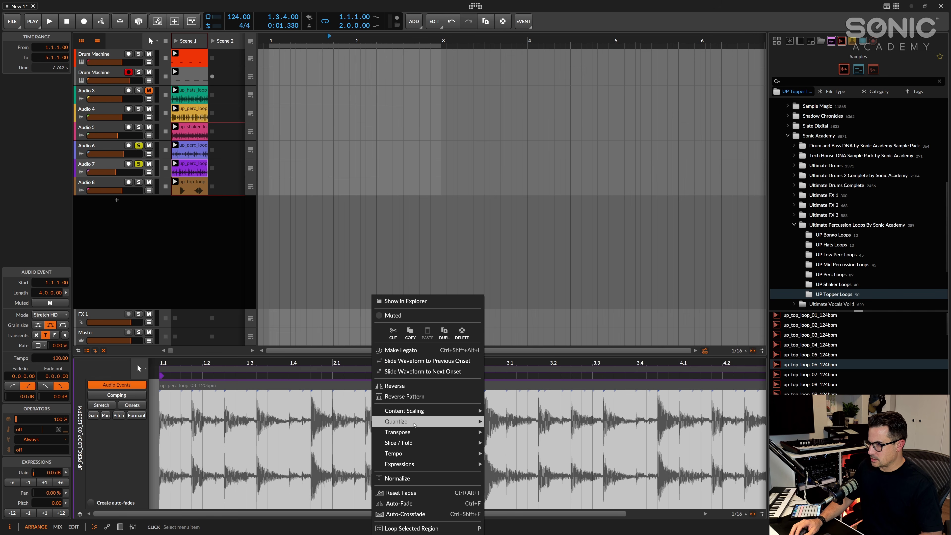
{"action": "mouse_move", "coordinate": [414, 425]}
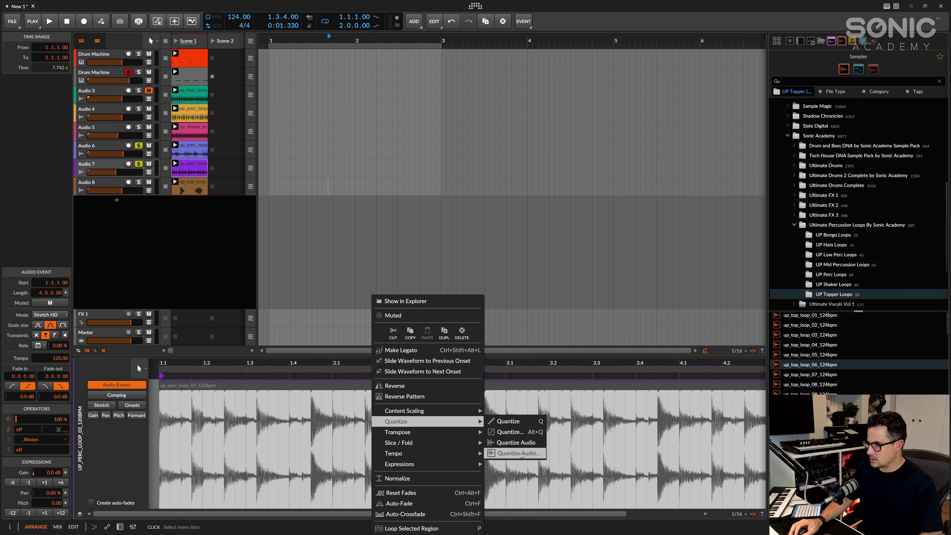
{"action": "left_click", "coordinate": [520, 454]}
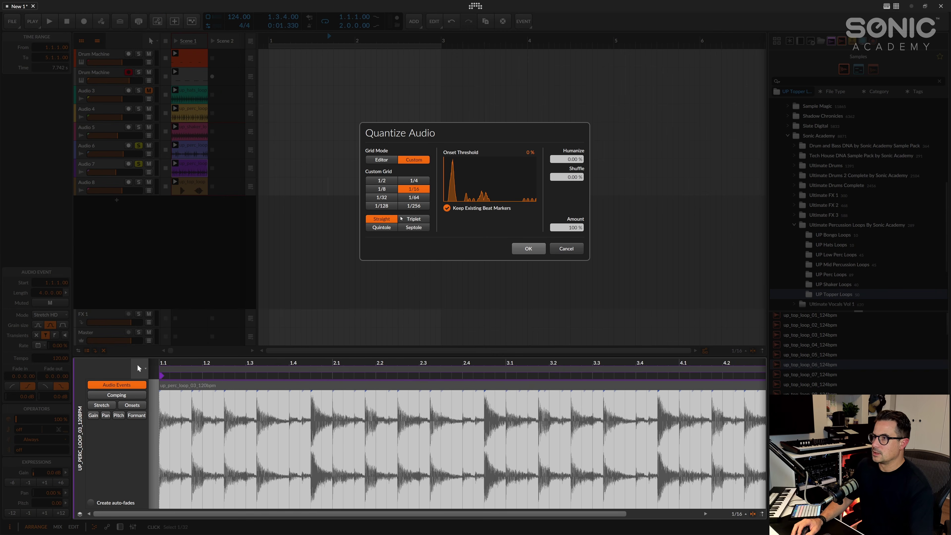
{"action": "left_click", "coordinate": [528, 249]}
{"action": "key", "text": "space"}
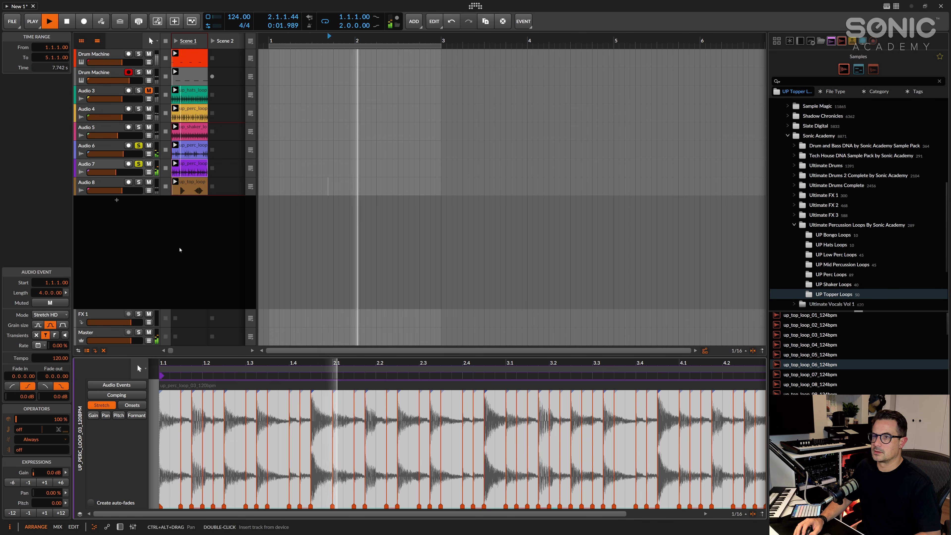
Quantize the audio of Audio 6's up_perc_loop_02_120bpm clip to a straight 1/16 grid at 100% amount and audition it
{"action": "left_click", "coordinate": [211, 148]}
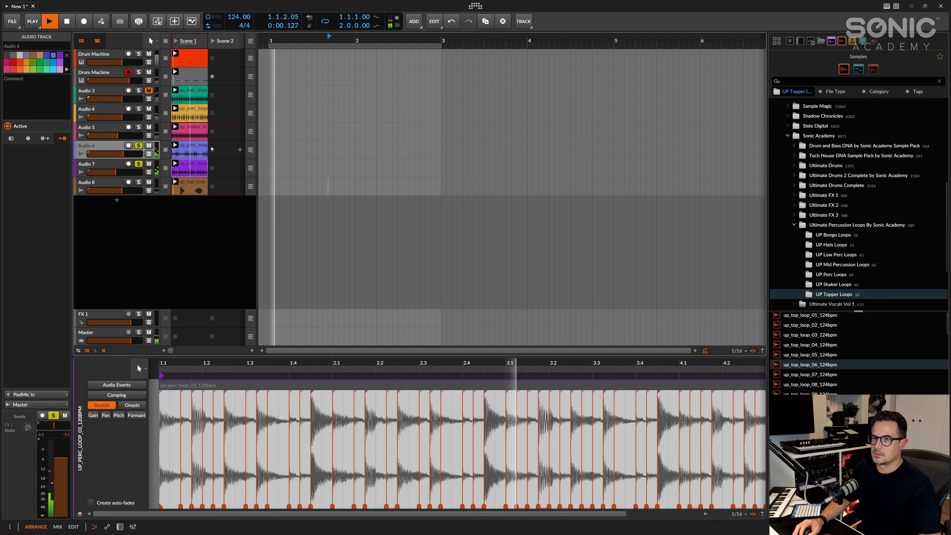
{"action": "left_click", "coordinate": [194, 158]}
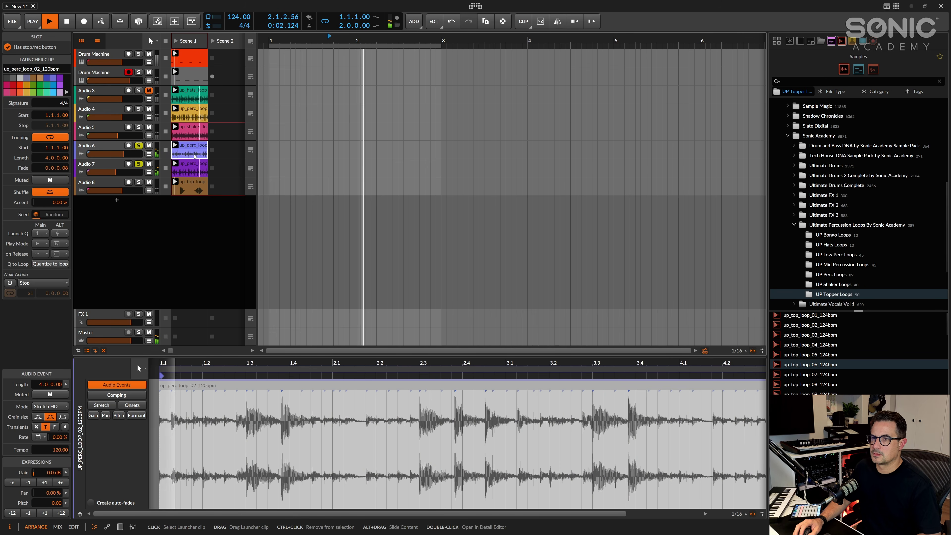
{"action": "right_click", "coordinate": [194, 160]}
{"action": "mouse_move", "coordinate": [237, 286]}
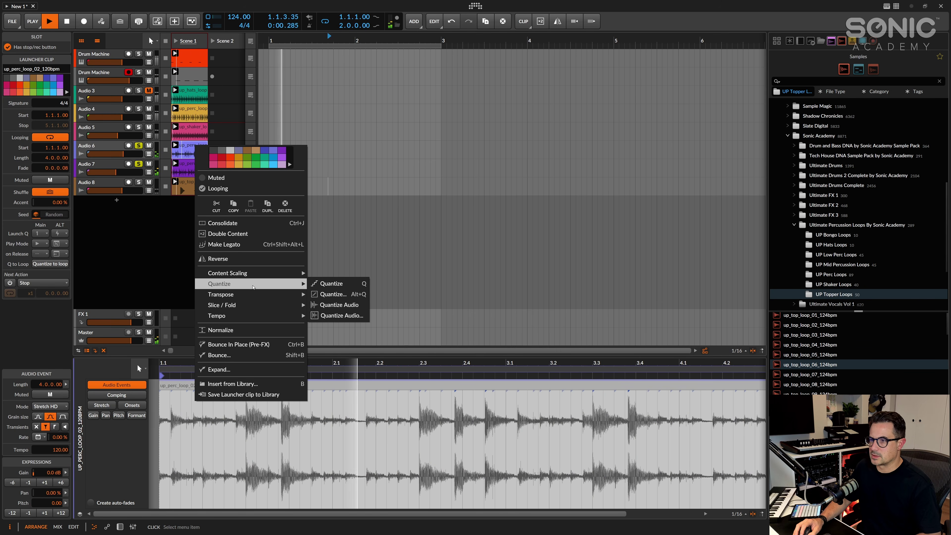
{"action": "left_click", "coordinate": [342, 315]}
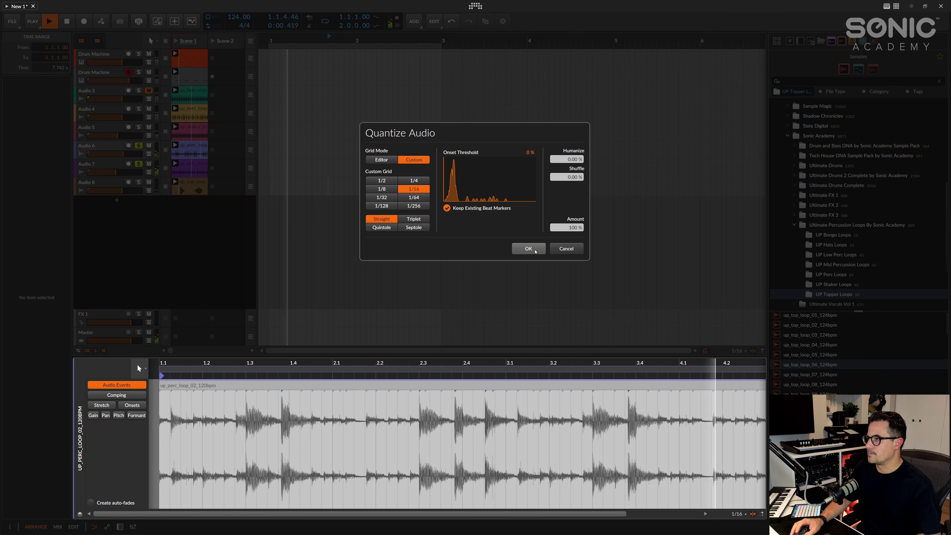
{"action": "left_click", "coordinate": [528, 248]}
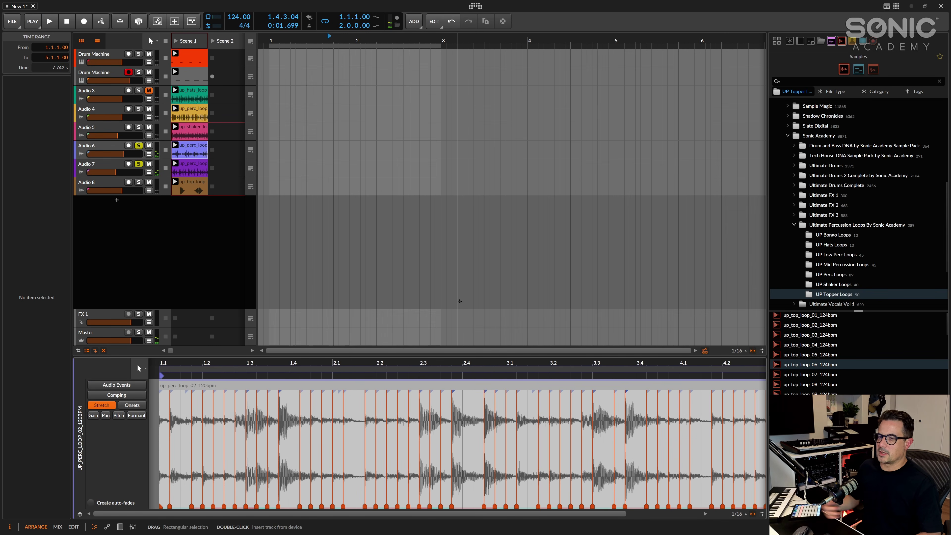
{"action": "key", "text": "space"}
Group the Audio 6 and Audio 7 tracks and insert a Compressor+ on the group
{"action": "left_click", "coordinate": [113, 164]}
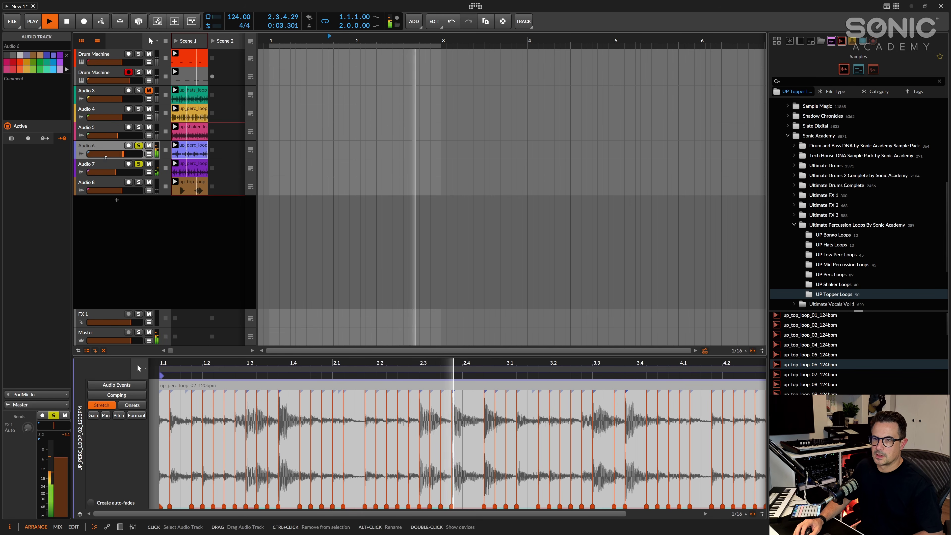
{"action": "left_click", "coordinate": [112, 147], "text": "shift"}
{"action": "key", "text": "ctrl+g"}
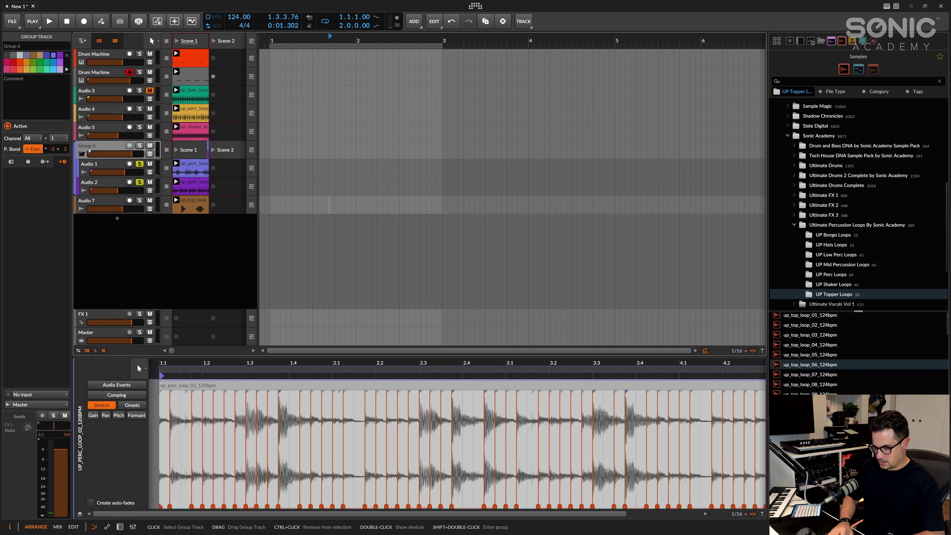
{"action": "double_click", "coordinate": [88, 150]}
{"action": "left_click", "coordinate": [103, 465]}
{"action": "type", "text": "compre"}
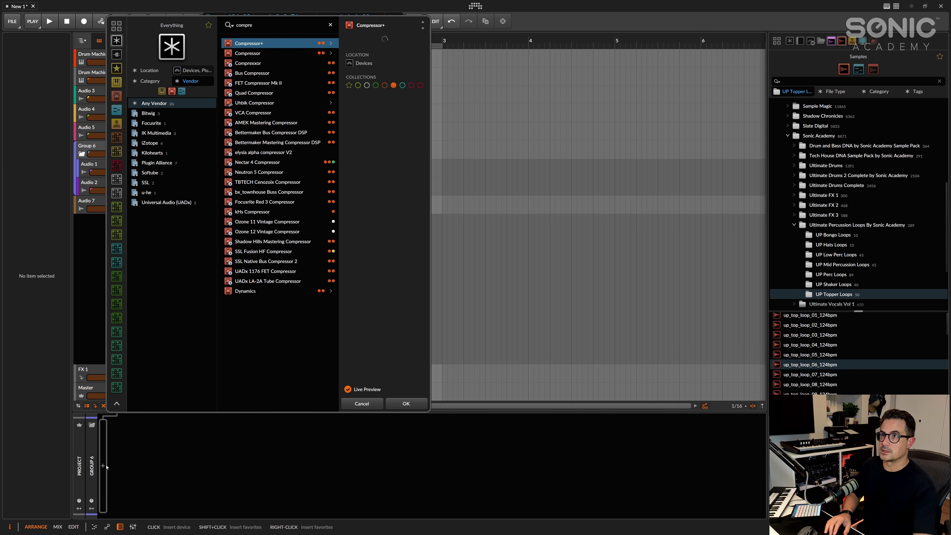
{"action": "key", "text": "Return"}
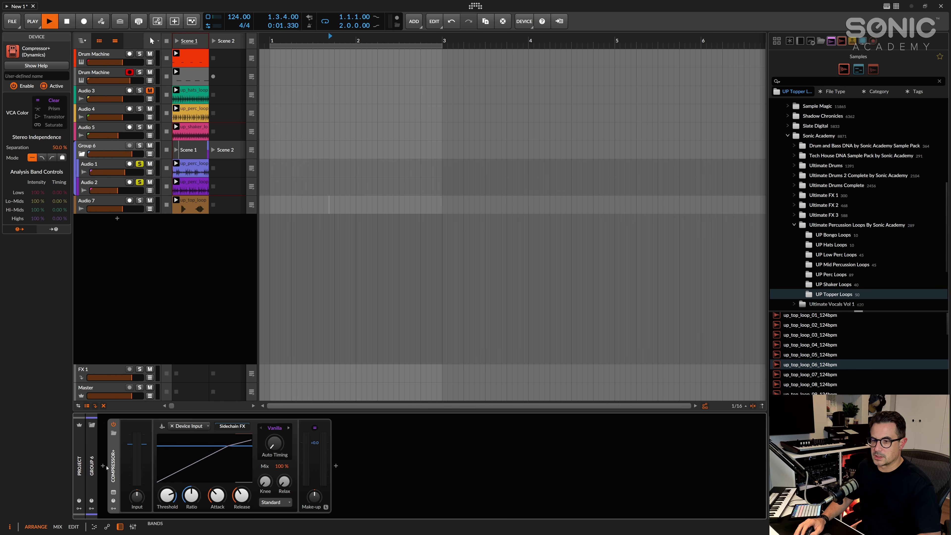
Raise the Compressor+ ratio and lower its threshold, checking the compression within the full unsoloed groove
{"action": "left_click_drag", "start_coordinate": [191, 495], "coordinate": [242, 494]}
{"action": "key", "text": "space"}
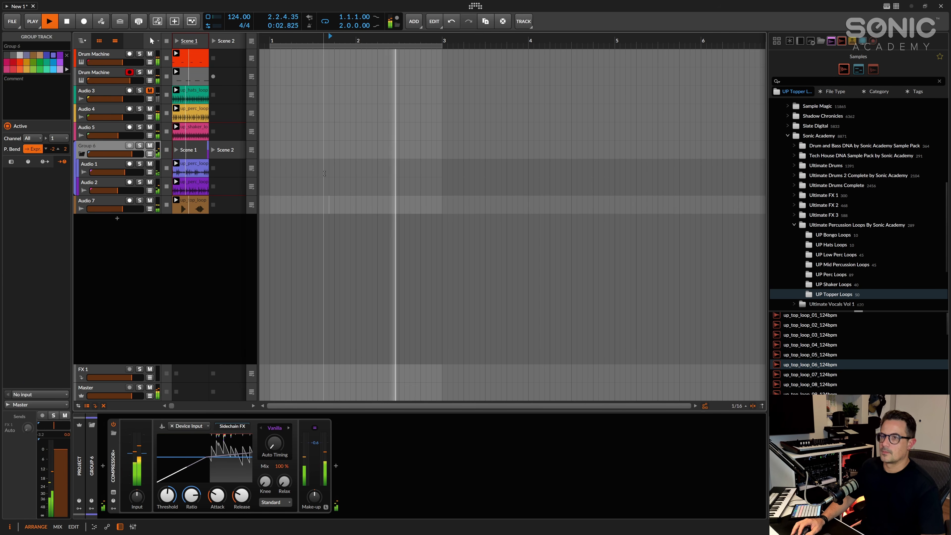
{"action": "left_click", "coordinate": [324, 167]}
Lower Audio 5's volume slightly and copy its Sidechainer to Audio 3 and Audio 4
{"action": "left_click_drag", "start_coordinate": [118, 135], "coordinate": [115, 135]}
{"action": "left_click_drag", "start_coordinate": [113, 466], "coordinate": [112, 93]}
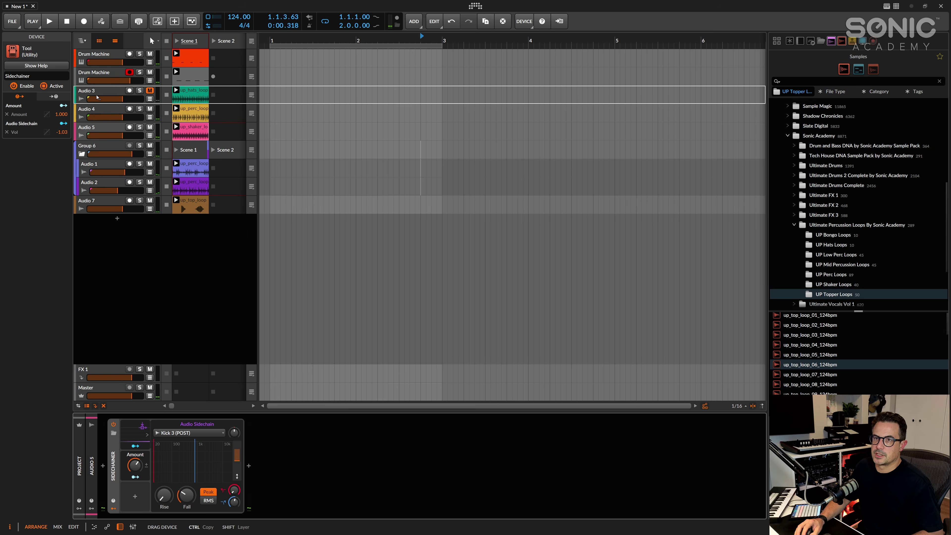
{"action": "key", "text": "space"}
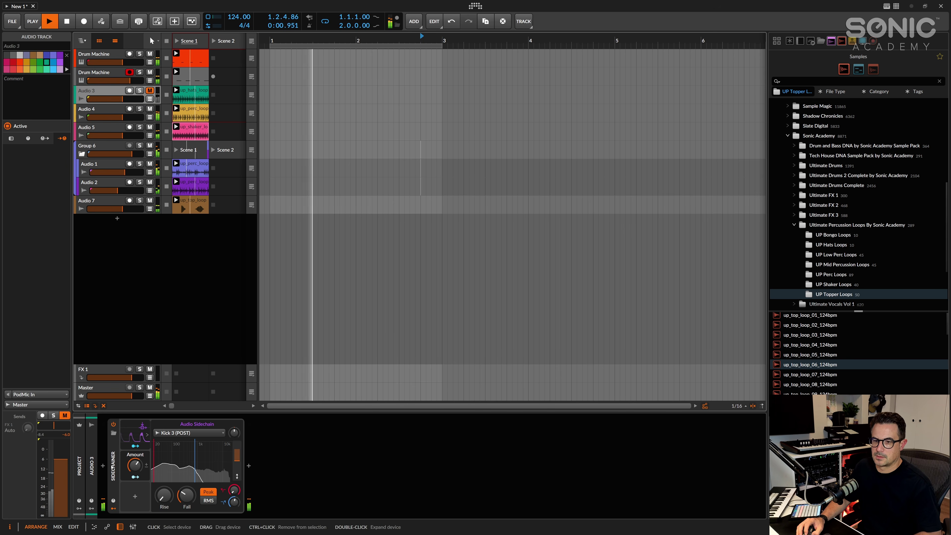
{"action": "left_click_drag", "start_coordinate": [131, 155], "coordinate": [120, 113]}
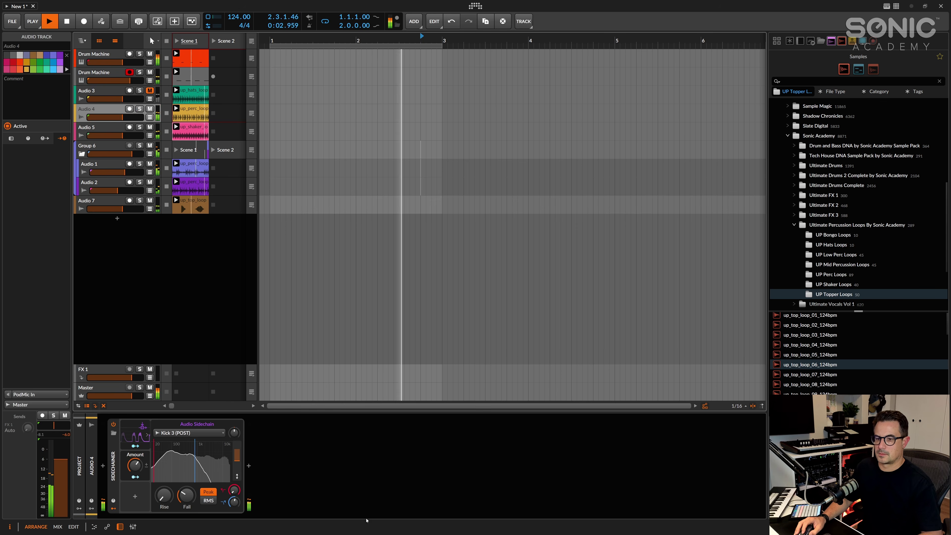
Raise the Sidechainer's Amount on Audio 4 and add an EQ-2 after it with a 167 Hz low cut
{"action": "left_click", "coordinate": [113, 465]}
{"action": "left_click_drag", "start_coordinate": [136, 465], "coordinate": [135, 448]}
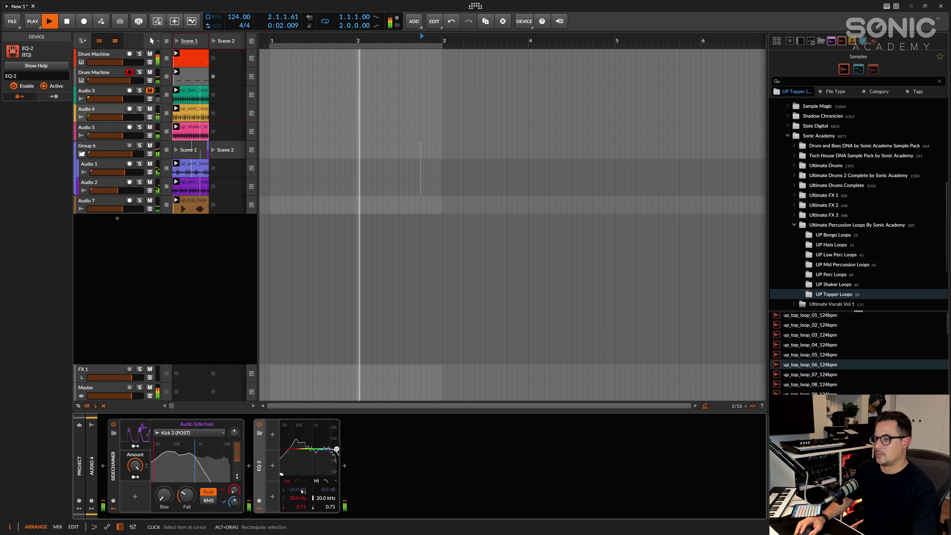
{"action": "left_click_drag", "start_coordinate": [281, 473], "coordinate": [301, 475]}
Add an ANA 2 instrument track, load the Dougie Bass preset and set its filter envelope sustain to -15.01 dB
{"action": "left_click", "coordinate": [137, 221]}
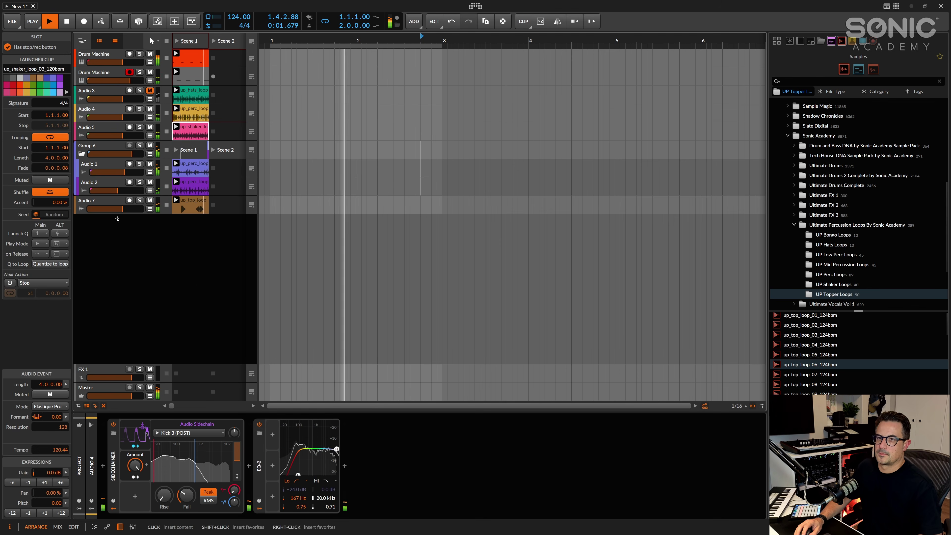
{"action": "double_click", "coordinate": [405, 204]}
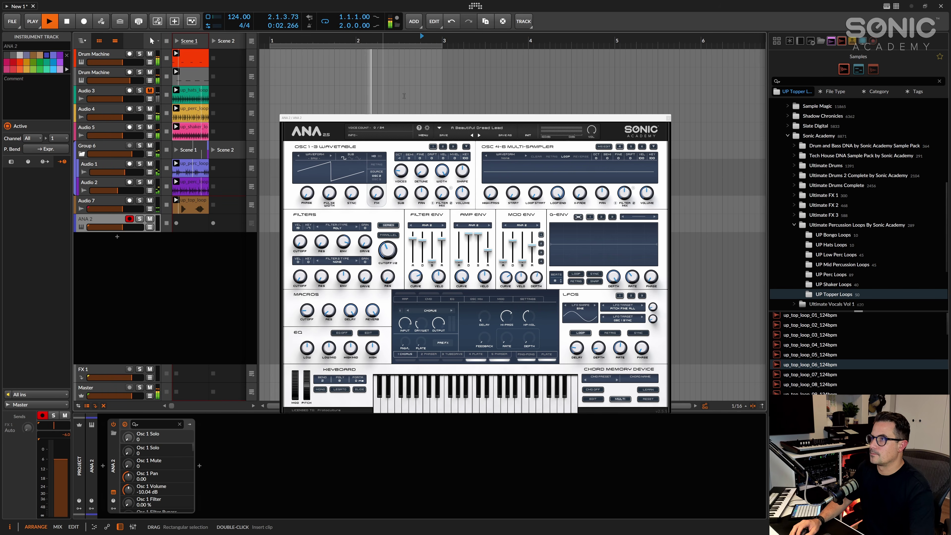
{"action": "left_click", "coordinate": [477, 127]}
{"action": "left_click", "coordinate": [534, 242]}
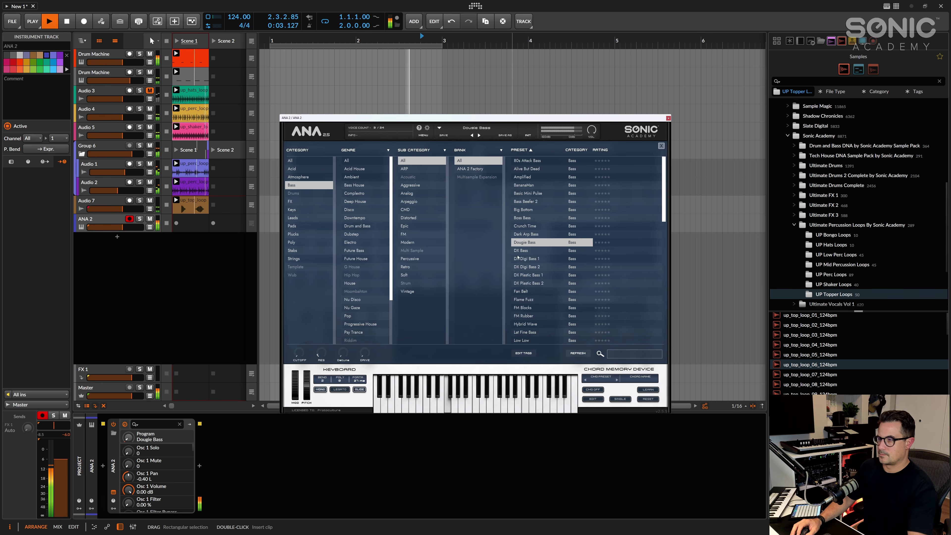
{"action": "left_click", "coordinate": [661, 146]}
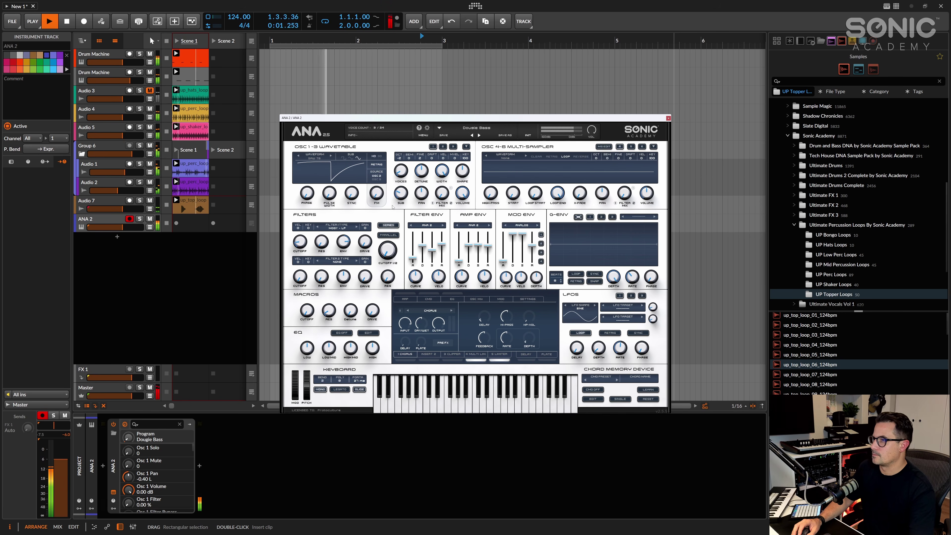
{"action": "left_click_drag", "start_coordinate": [422, 245], "coordinate": [422, 249]}
{"action": "left_click", "coordinate": [432, 258]}
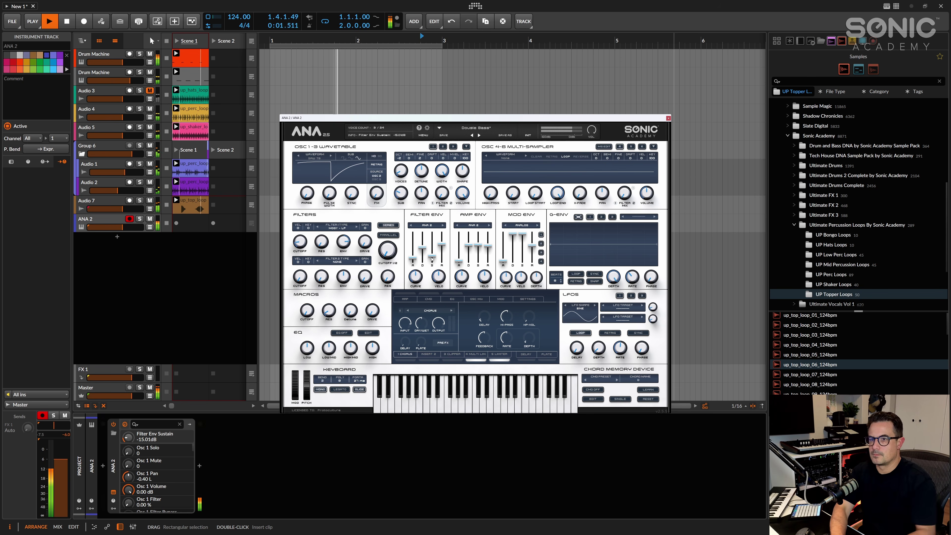
Record a bass line into ANA 2's Scene 1 slot, then open the recorded clip and play it back
{"action": "left_click", "coordinate": [177, 223]}
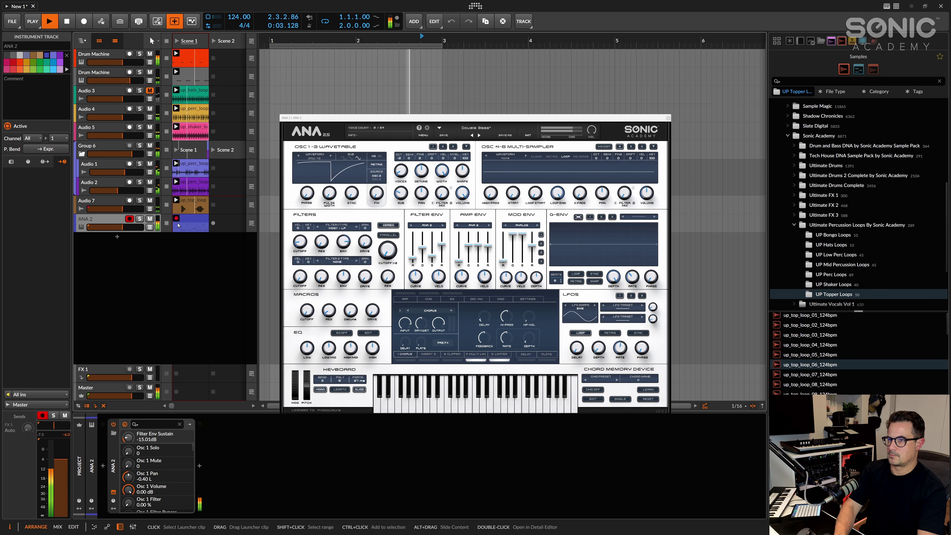
{"action": "key", "text": "space"}
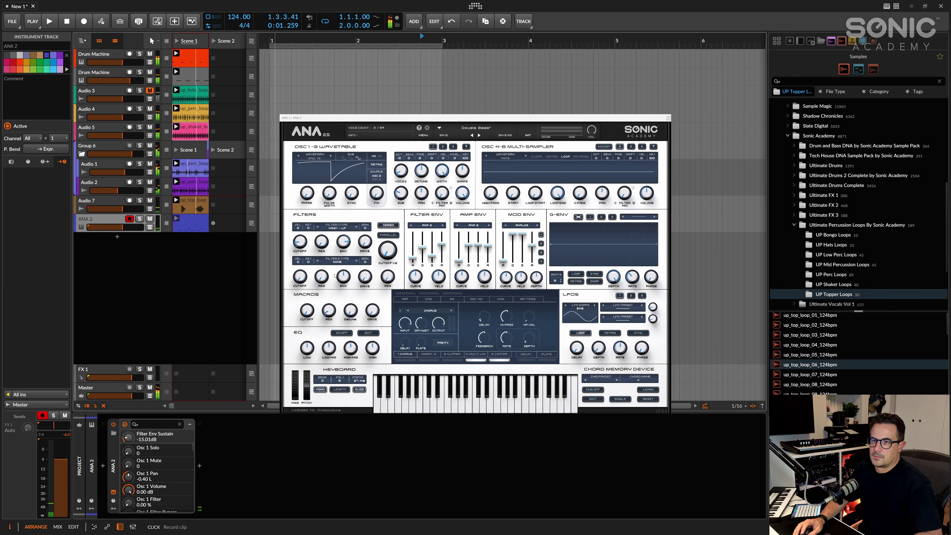
{"action": "double_click", "coordinate": [194, 225]}
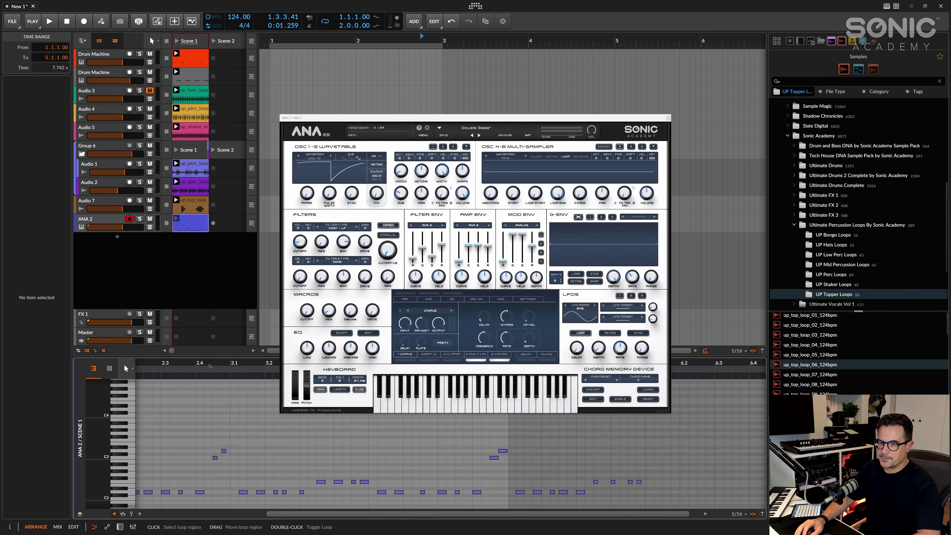
{"action": "key", "text": "space"}
Add a Compressor+ device after EQ-2 on the Audio 7 track and play the groove
{"action": "left_click", "coordinate": [140, 145]}
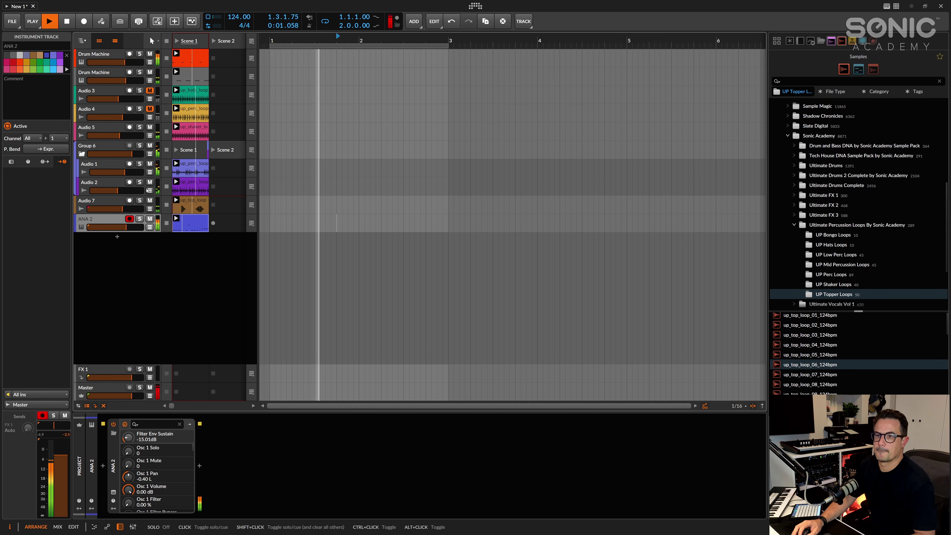
{"action": "left_click", "coordinate": [108, 201]}
{"action": "key", "text": "space"}
{"action": "left_click", "coordinate": [169, 497]}
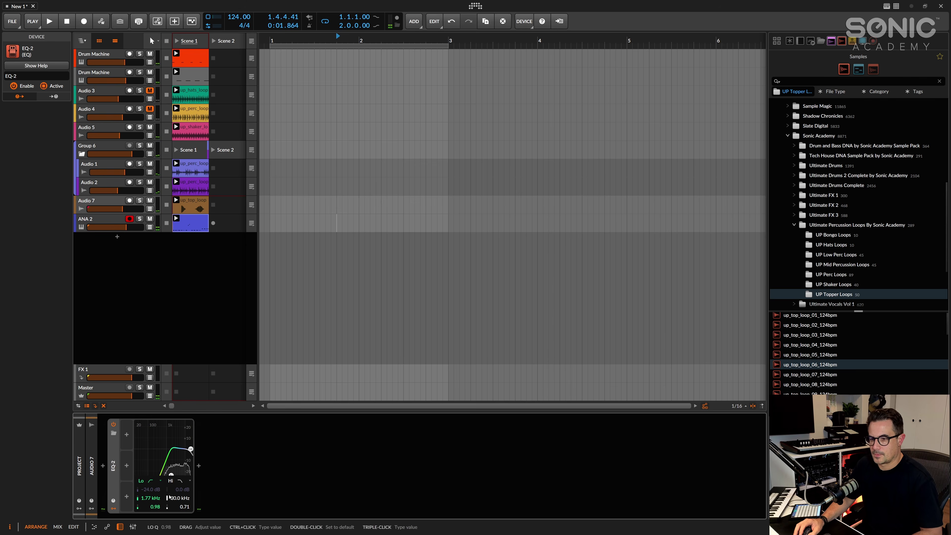
{"action": "left_click", "coordinate": [199, 466]}
{"action": "type", "text": "com"}
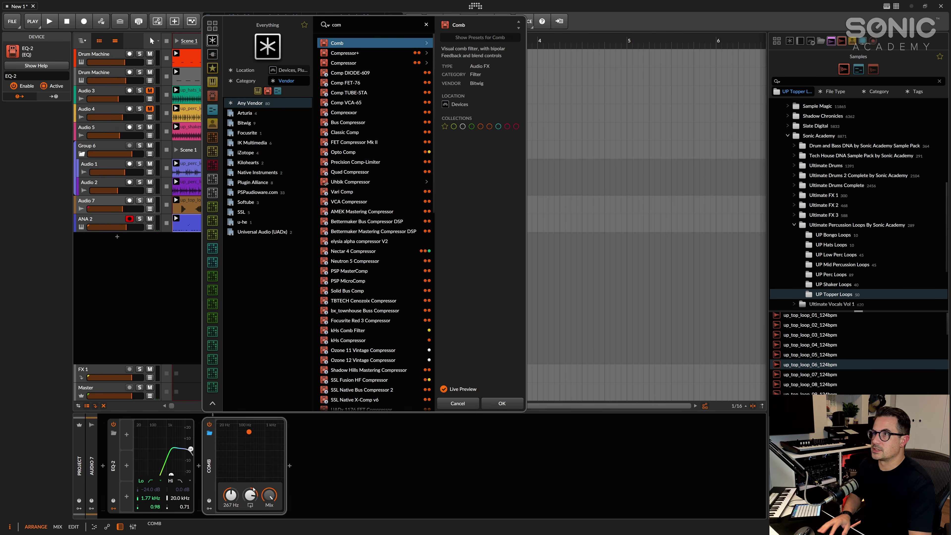
{"action": "key", "text": "Down"}
{"action": "key", "text": "Return"}
{"action": "key", "text": "space"}
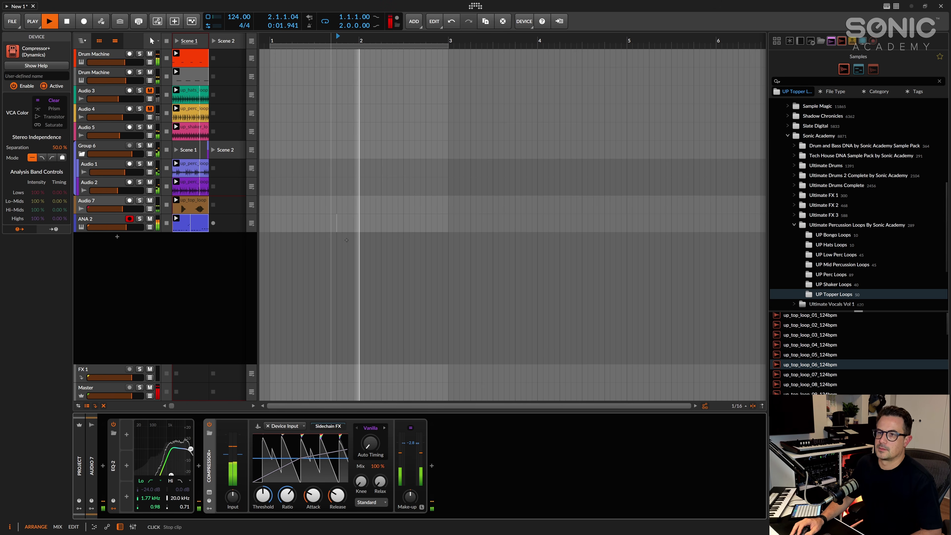
Open Audio 7's topper loop clip in Scene 1 and shorten its first audio event to half its length
{"action": "left_click", "coordinate": [153, 206]}
{"action": "double_click", "coordinate": [193, 206]}
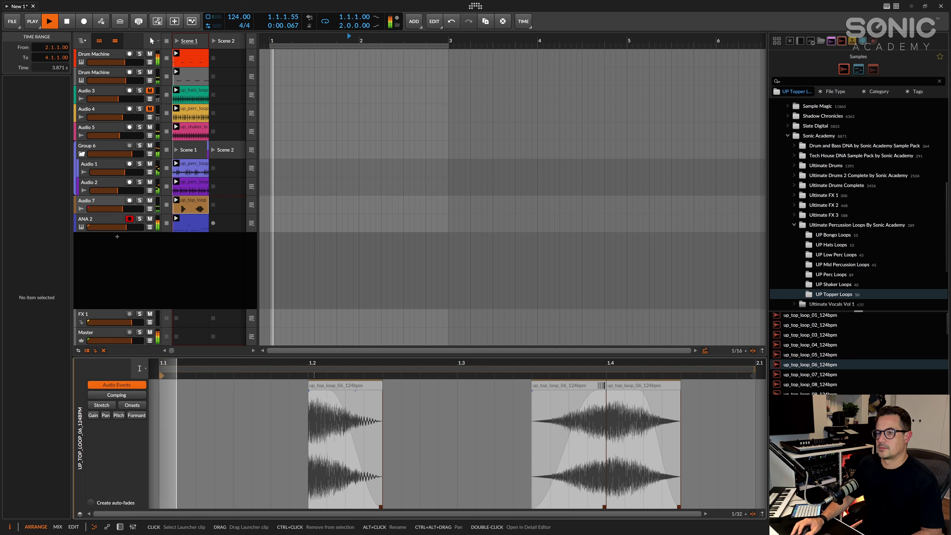
{"action": "left_click", "coordinate": [377, 394]}
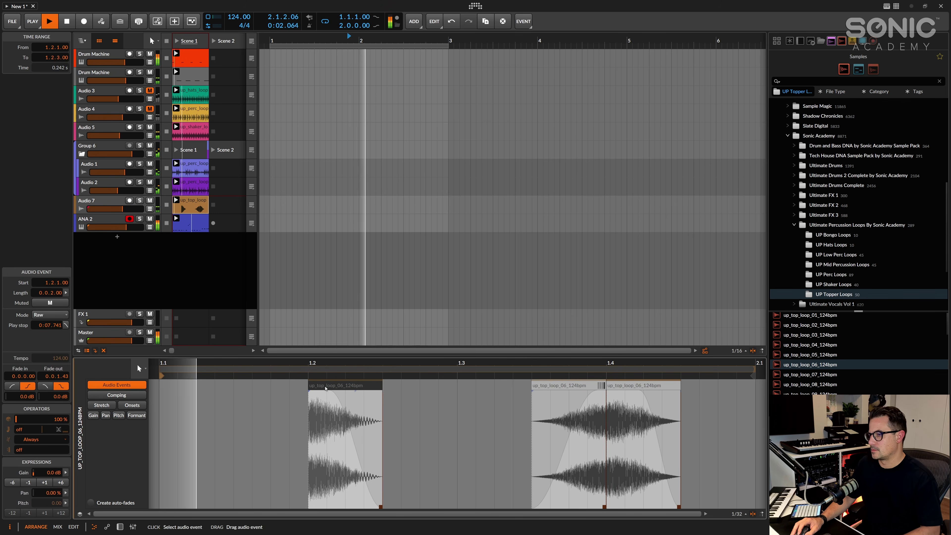
{"action": "left_click_drag", "start_coordinate": [382, 397], "coordinate": [345, 397]}
{"action": "key", "text": "space"}
Trim the end of the last audio event in Audio 7's clip, fine-tuning its length during playback
{"action": "left_click_drag", "start_coordinate": [680, 386], "coordinate": [647, 386]}
{"action": "key", "text": "space"}
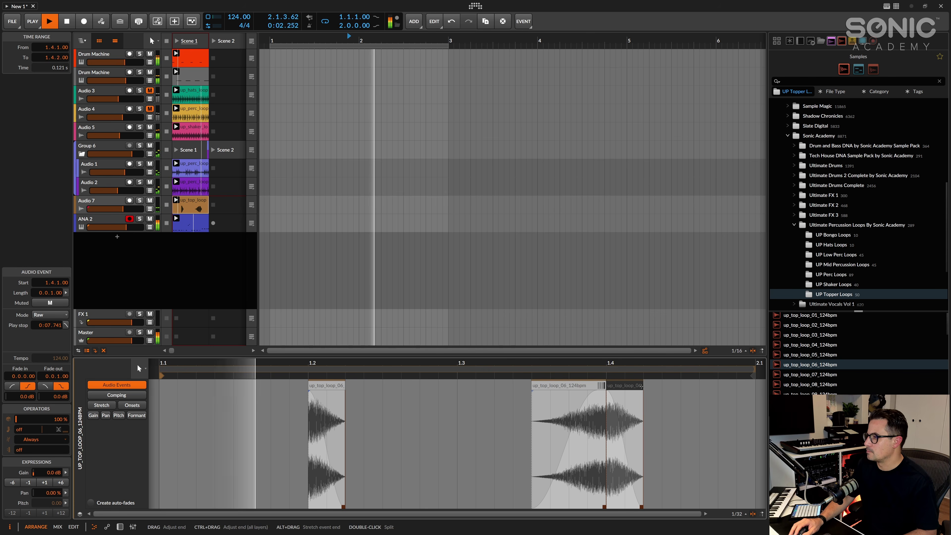
{"action": "left_click_drag", "start_coordinate": [643, 388], "coordinate": [662, 390]}
{"action": "left_click", "coordinate": [526, 392]}
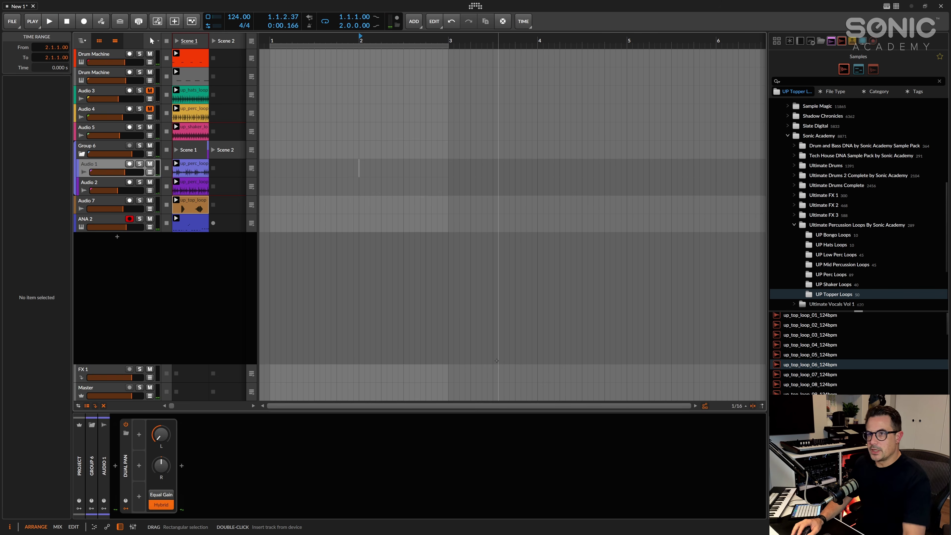
{"action": "key", "text": "space"}
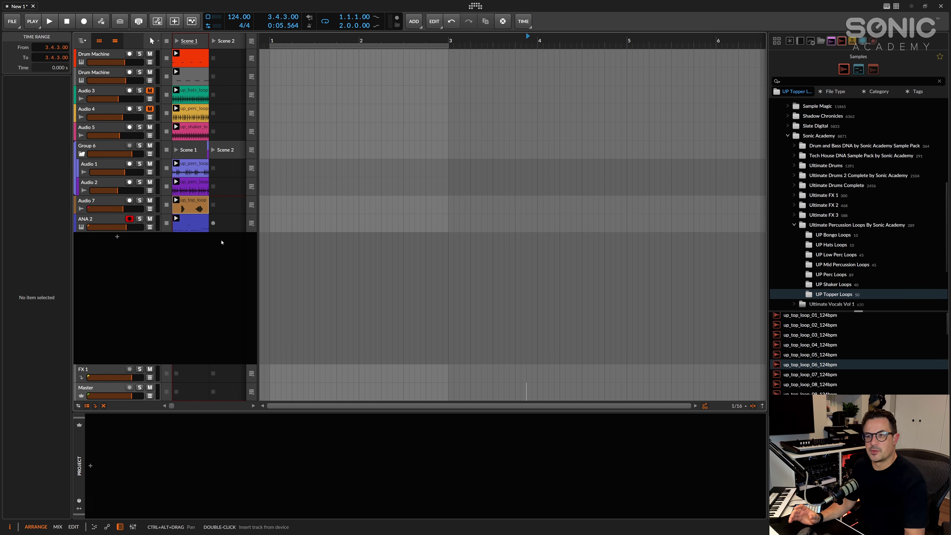
Try the loops with the global groove turned on, checking the Audio 1 and Audio 2 tracks
{"action": "left_click", "coordinate": [387, 168]}
{"action": "left_click", "coordinate": [123, 24]}
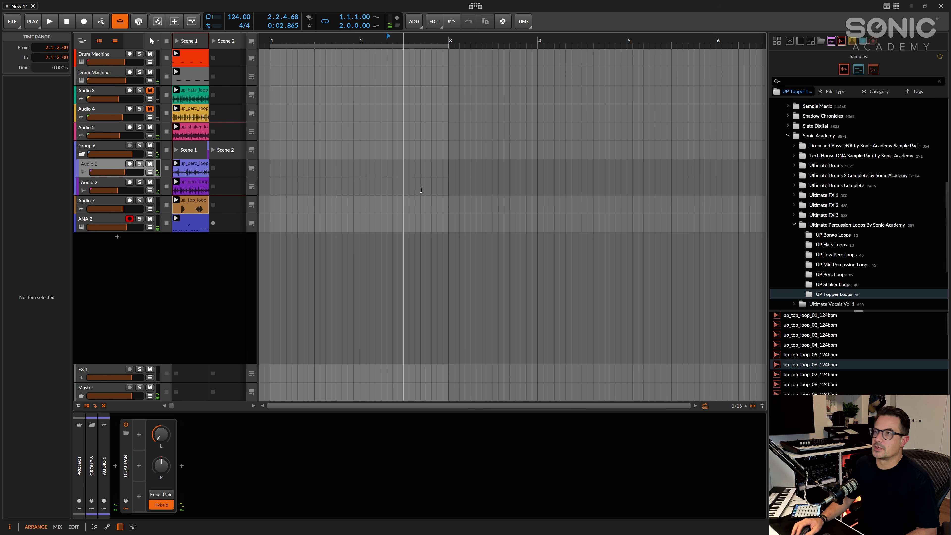
{"action": "left_click", "coordinate": [421, 190]}
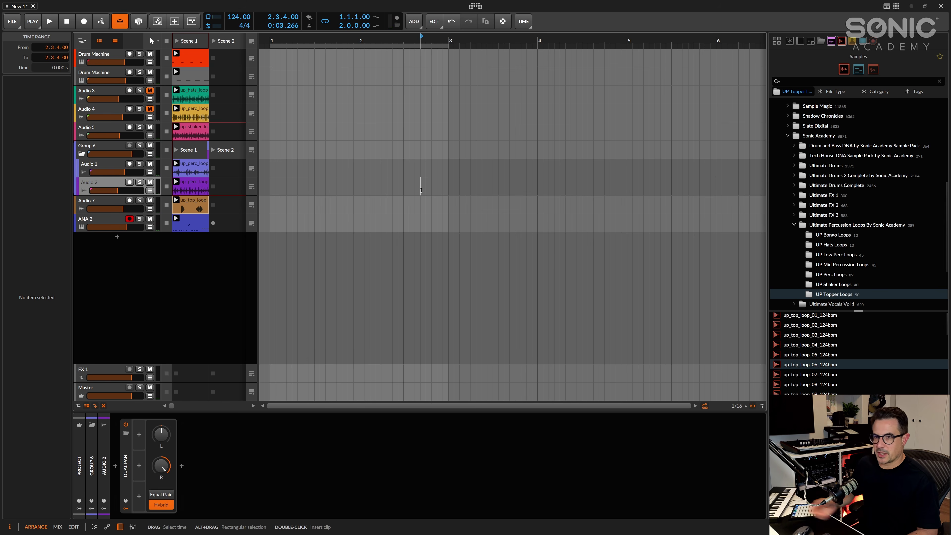
{"action": "key", "text": "space"}
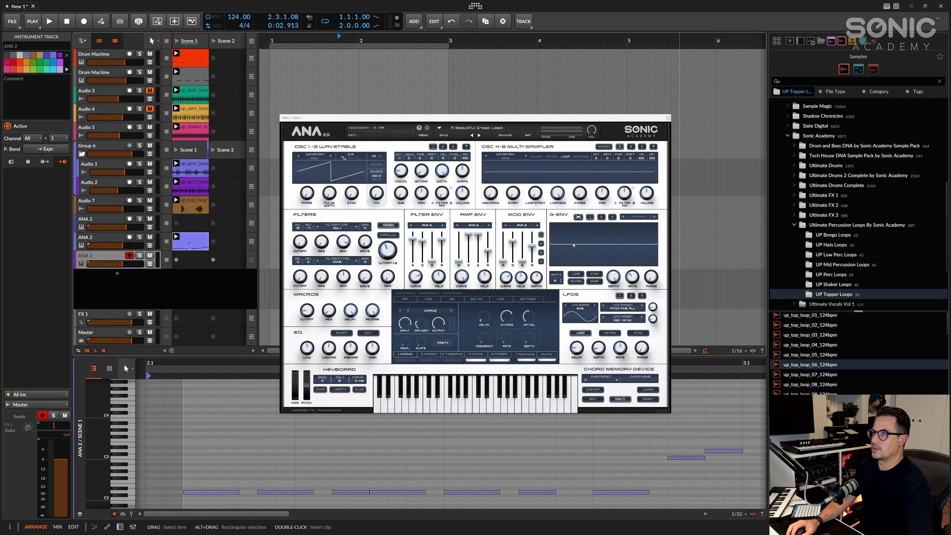
Load the Icy Rain Pluck preset in the new ANA 2 track and record a pluck part into its Scene 1 slot
{"action": "left_click", "coordinate": [488, 130]}
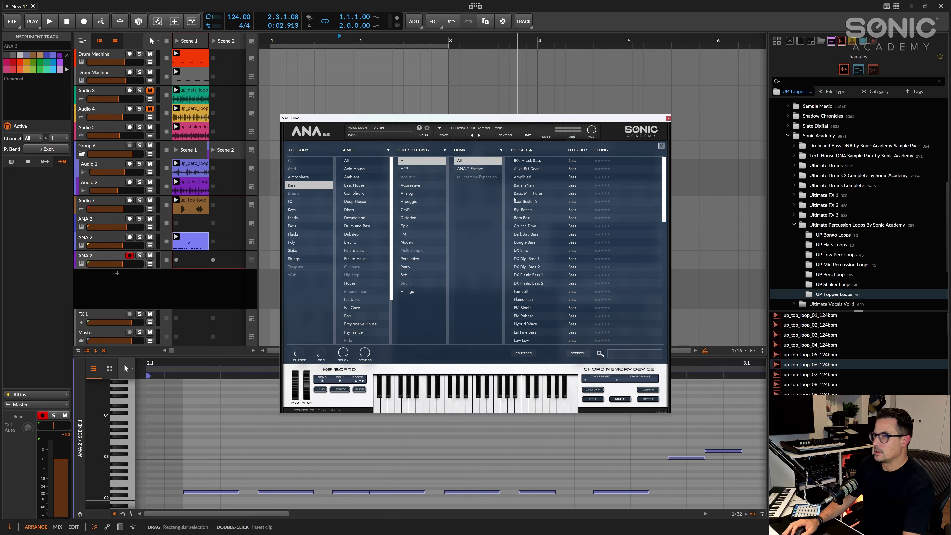
{"action": "left_click", "coordinate": [293, 234]}
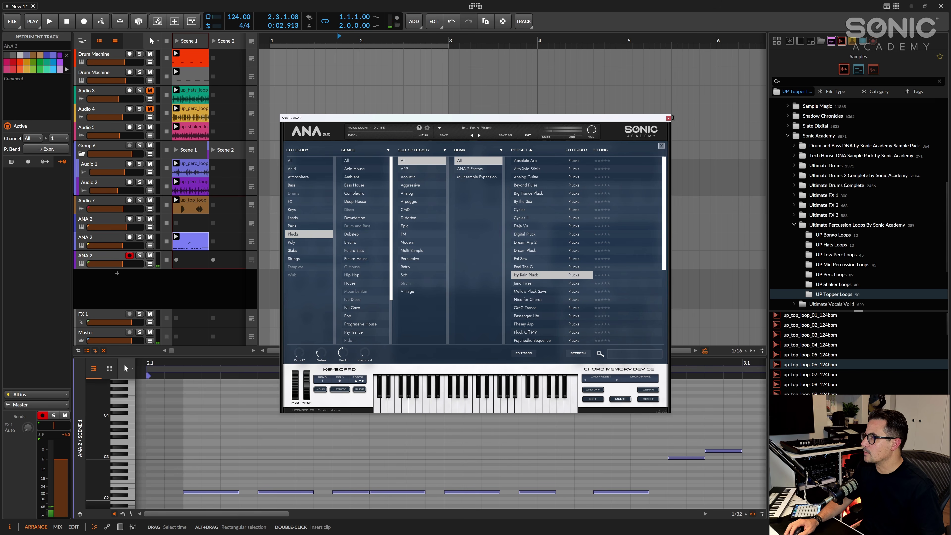
{"action": "left_click", "coordinate": [669, 118]}
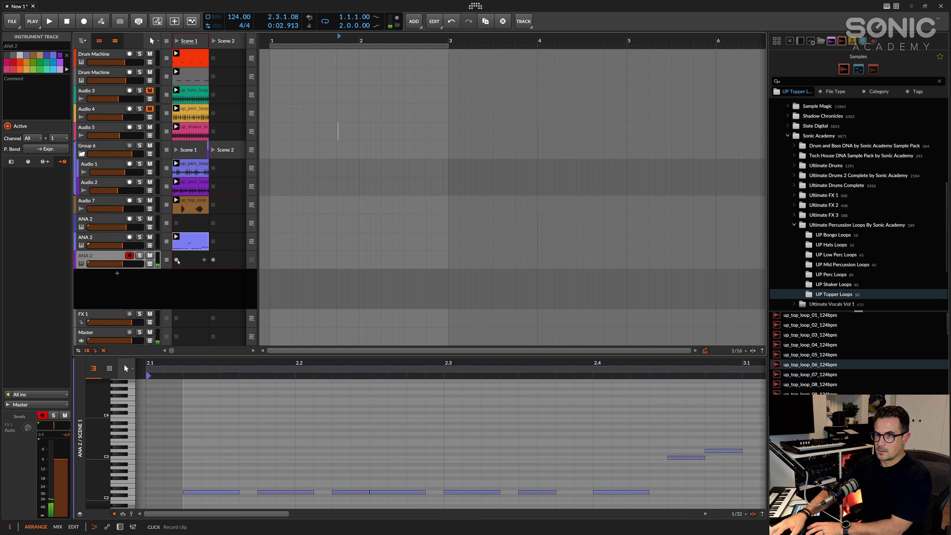
{"action": "key", "text": "space"}
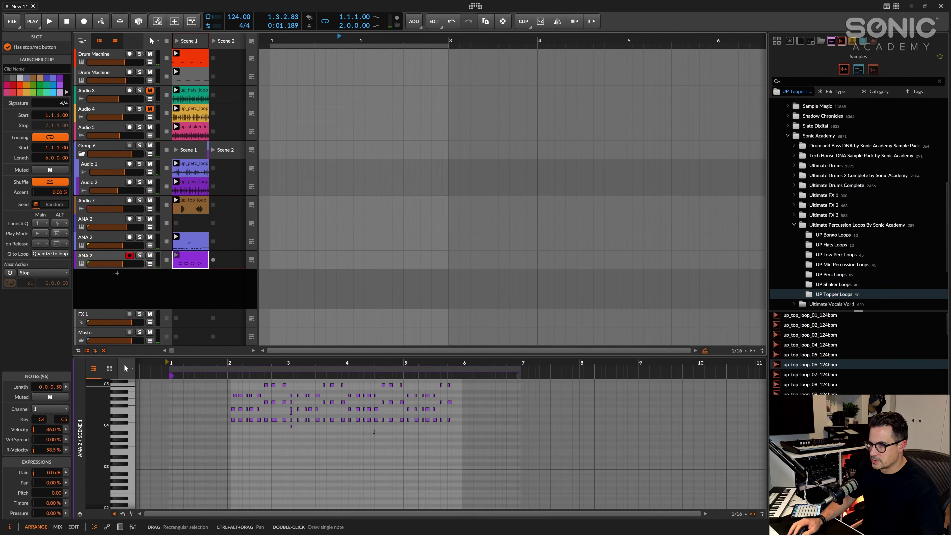
Select bar 4 of the recorded pluck clip, solo the track and add Filter+ after ANA 2
{"action": "left_click_drag", "start_coordinate": [345, 421], "coordinate": [426, 426]}
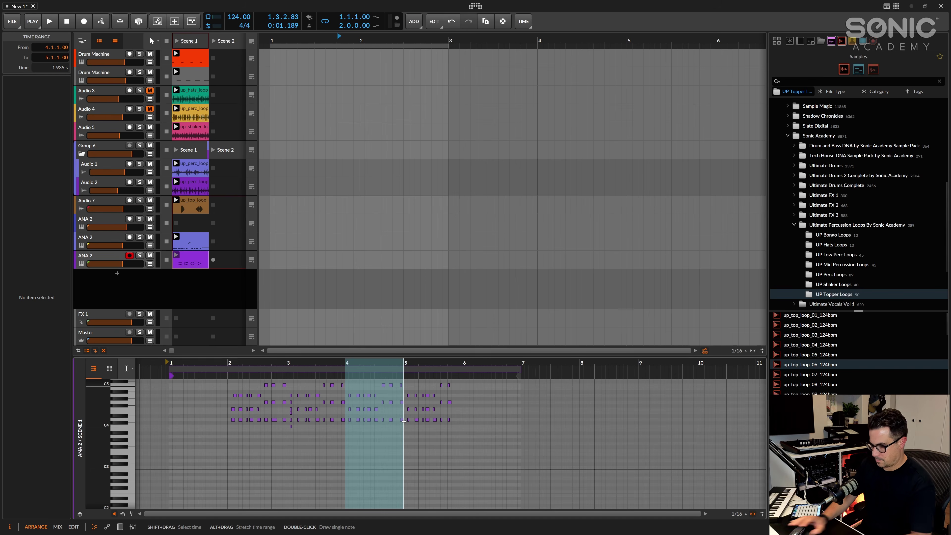
{"action": "key", "text": "s"}
{"action": "key", "text": "d"}
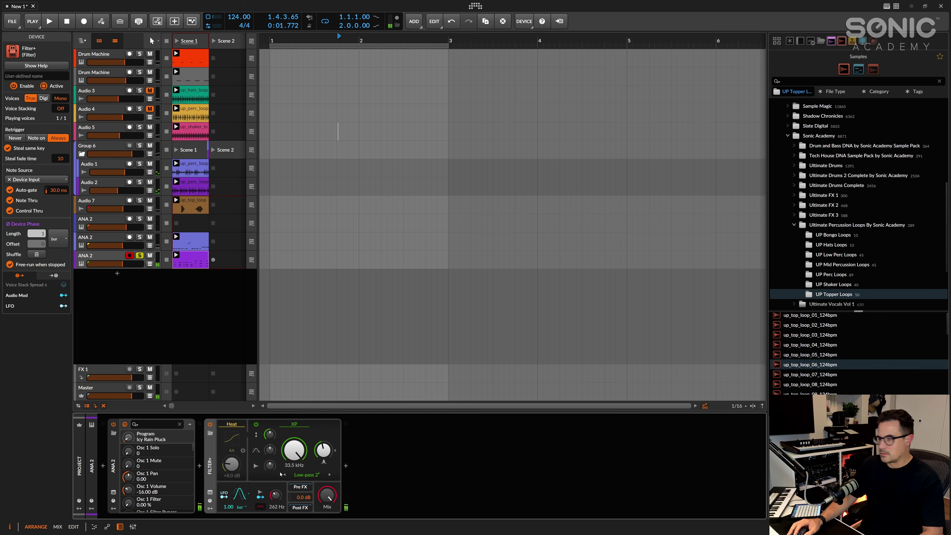
Preview several loops from the UP Bongo Loops folder in Ultimate Percussion Loops
{"action": "left_click", "coordinate": [844, 166]}
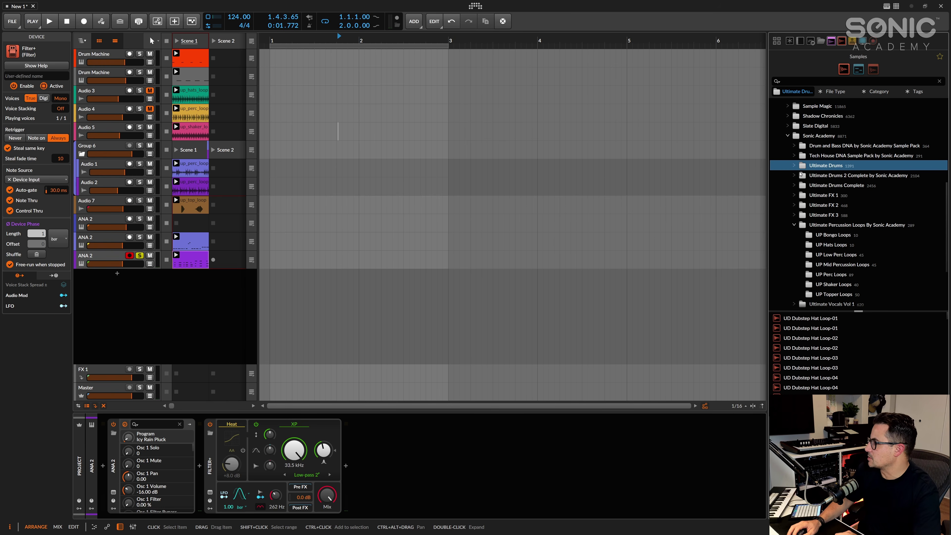
{"action": "left_click", "coordinate": [834, 235]}
{"action": "left_click", "coordinate": [831, 244]}
{"action": "left_click", "coordinate": [834, 235]}
{"action": "left_click", "coordinate": [797, 377]}
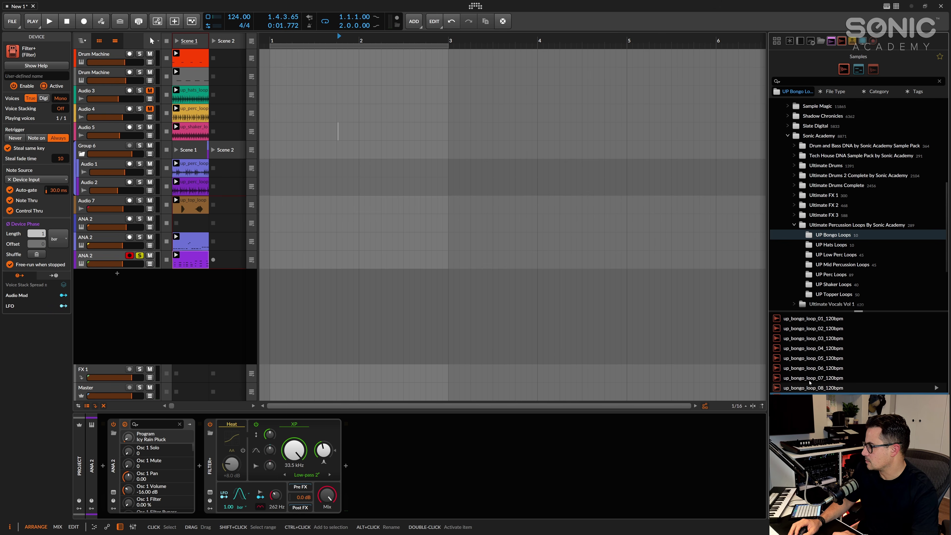
{"action": "left_click", "coordinate": [814, 348]}
{"action": "left_click", "coordinate": [836, 359]}
{"action": "left_click", "coordinate": [810, 349]}
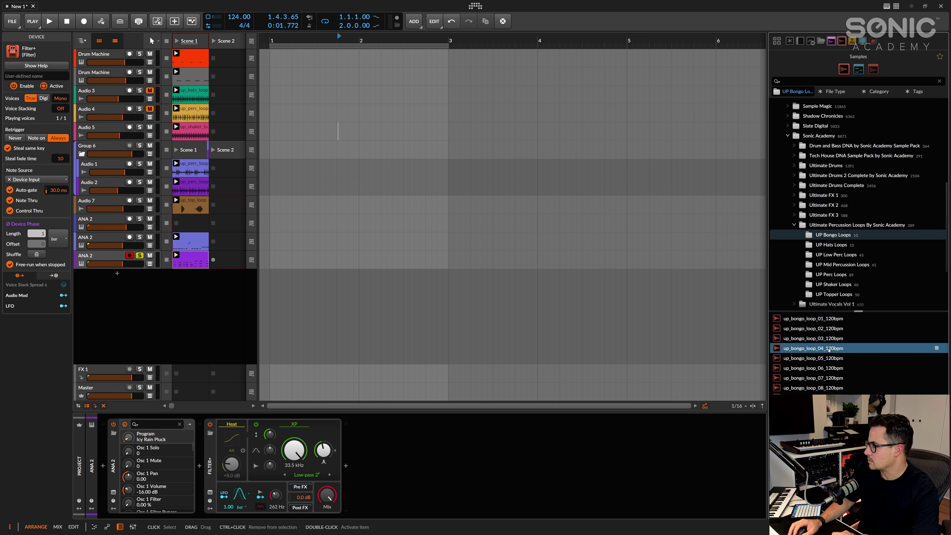
Place up_bongo_loop_04_120bpm on a new audio track in Scene 1, looped in Stretch HD mode, and solo the track
{"action": "left_click_drag", "start_coordinate": [825, 349], "coordinate": [269, 316]}
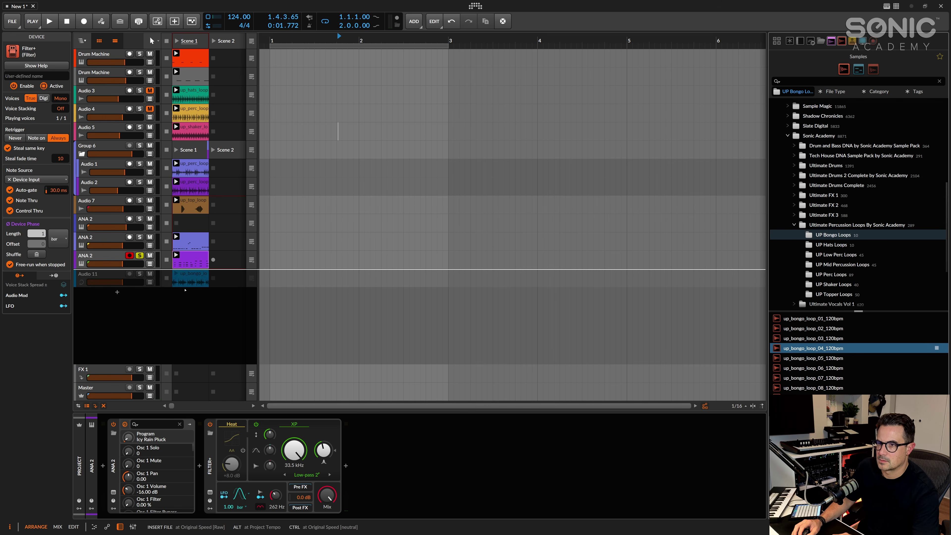
{"action": "left_click_drag", "start_coordinate": [185, 290], "coordinate": [183, 285]}
{"action": "key", "text": "space"}
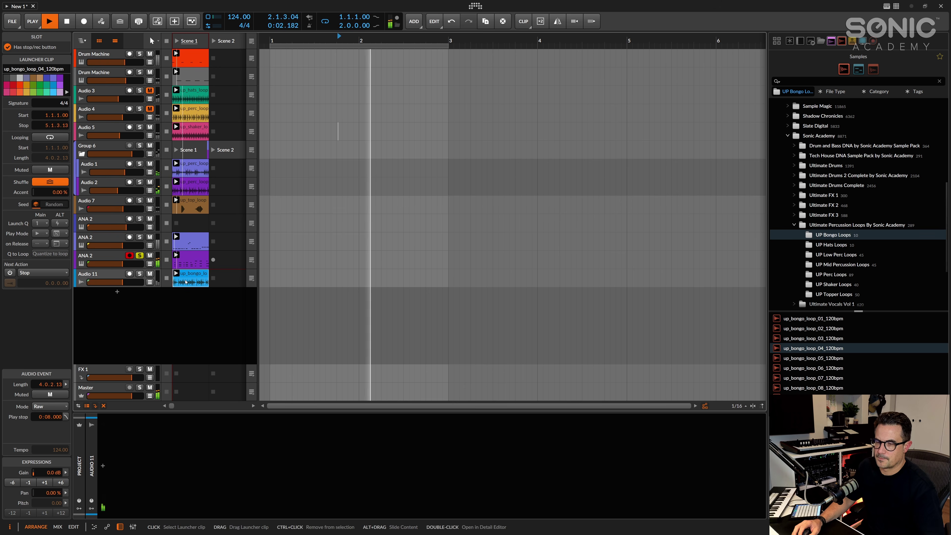
{"action": "left_click", "coordinate": [140, 274]}
{"action": "left_click", "coordinate": [201, 278]}
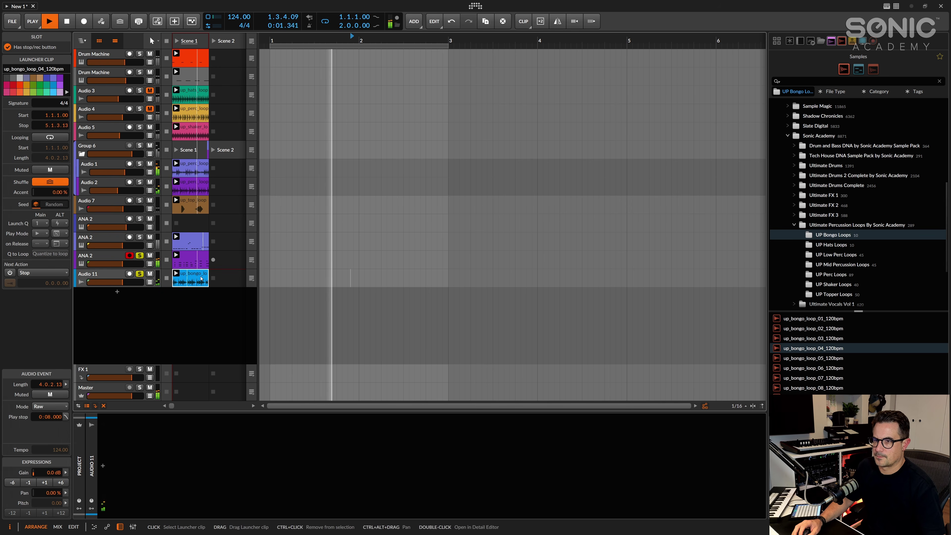
{"action": "left_click_drag", "start_coordinate": [201, 278], "coordinate": [176, 278]}
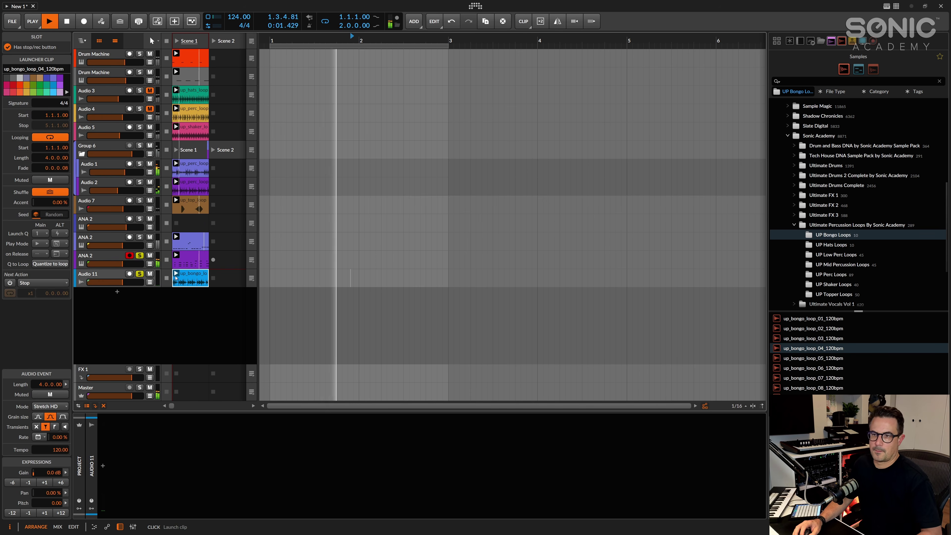
Quantize the bongo loop clip's audio to a straight 1/16 grid at 100% amount
{"action": "right_click", "coordinate": [204, 279]}
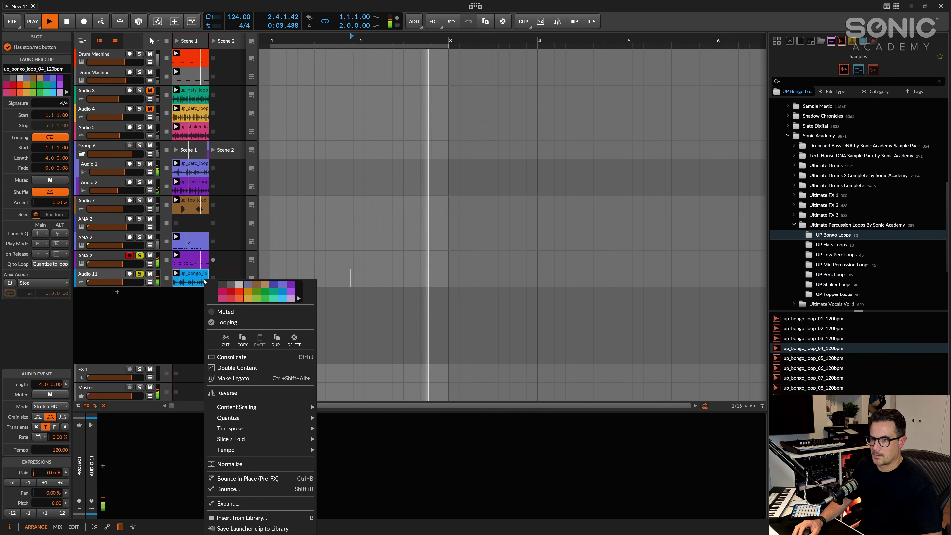
{"action": "mouse_move", "coordinate": [262, 417]}
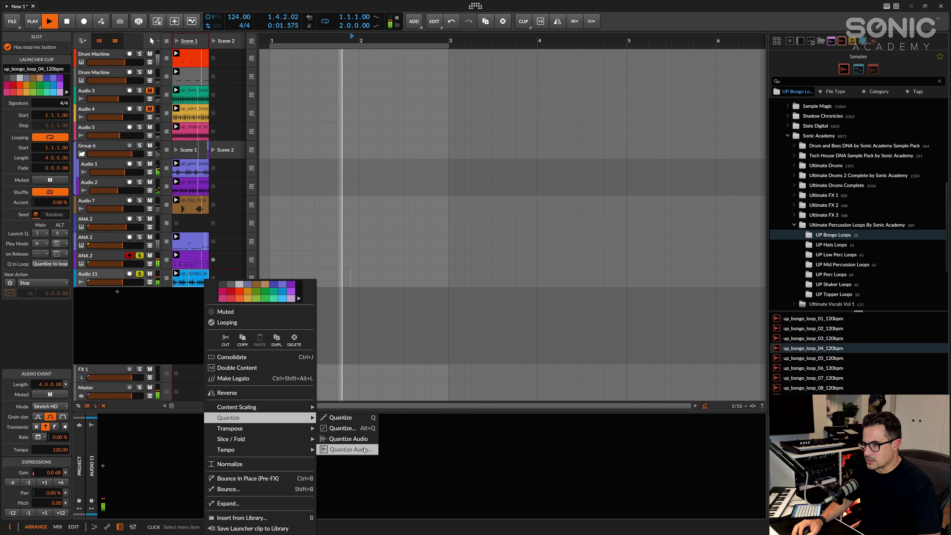
{"action": "left_click", "coordinate": [339, 450]}
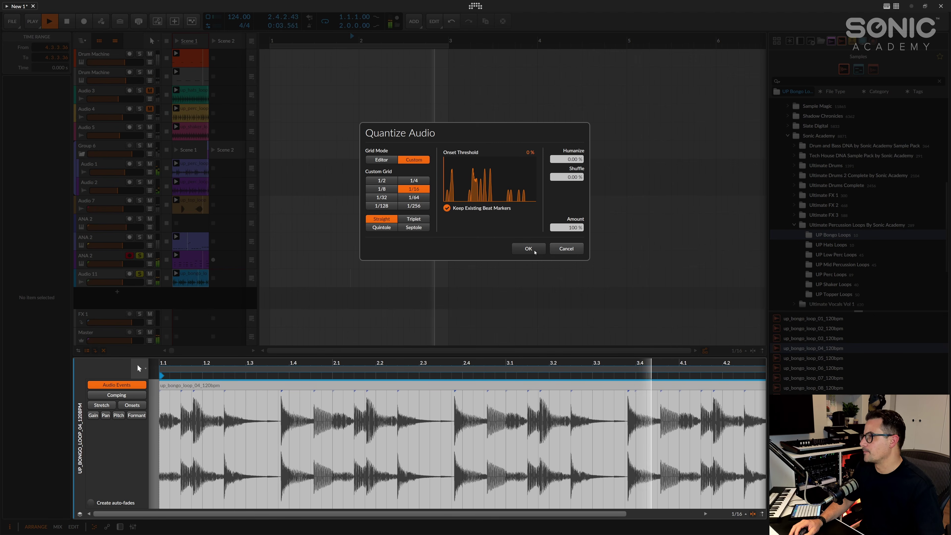
{"action": "left_click", "coordinate": [529, 249]}
Lower the Filter+ cutoff on the pluck ANA 2 track to 451 Hz and show the device's modulator slots
{"action": "left_click", "coordinate": [419, 254]}
{"action": "key", "text": "d"}
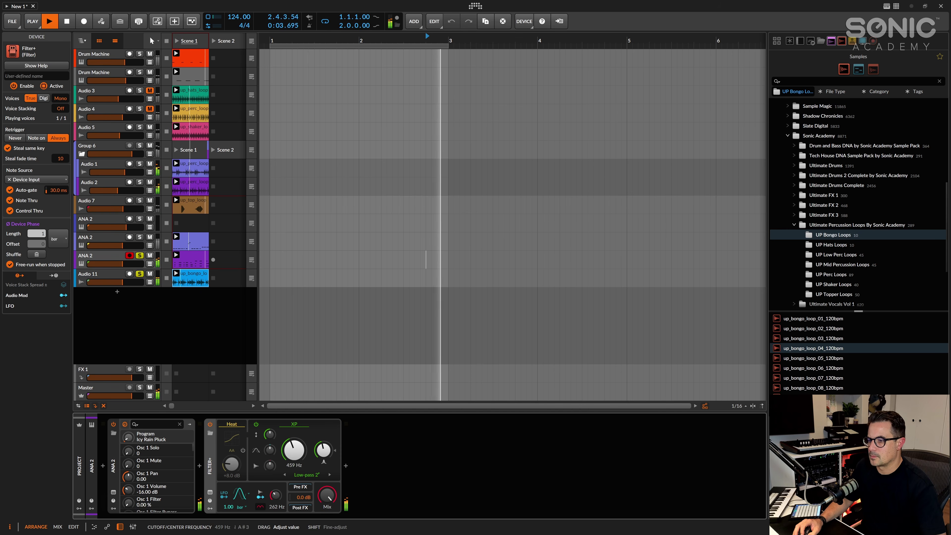
{"action": "key", "text": "space"}
{"action": "key", "text": "space"}
{"action": "key", "text": "space"}
{"action": "left_click", "coordinate": [210, 509]}
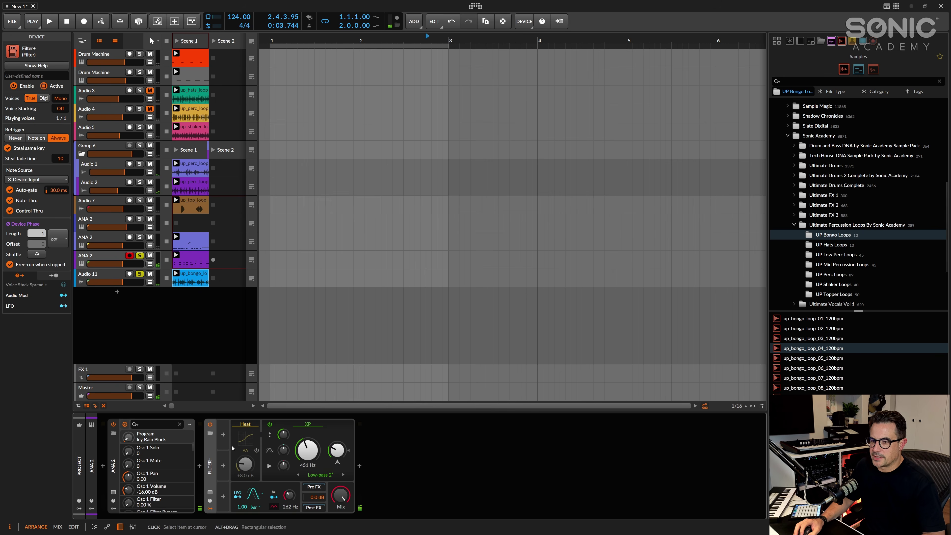
Add an Audio Sidechain modulator to Filter+ and set its source to Audio 11 (PRE)
{"action": "left_click", "coordinate": [223, 435]}
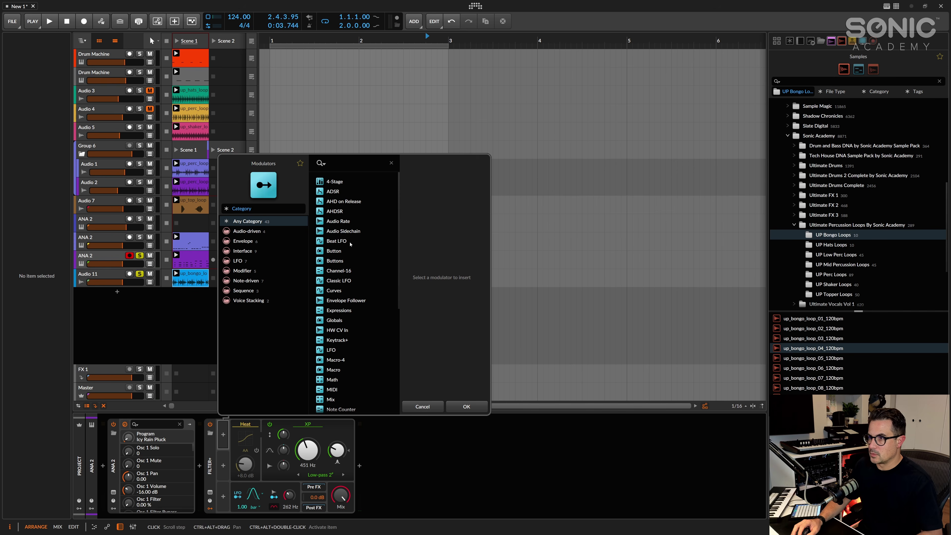
{"action": "left_click", "coordinate": [338, 231]}
{"action": "left_click", "coordinate": [461, 407]}
{"action": "key", "text": "space"}
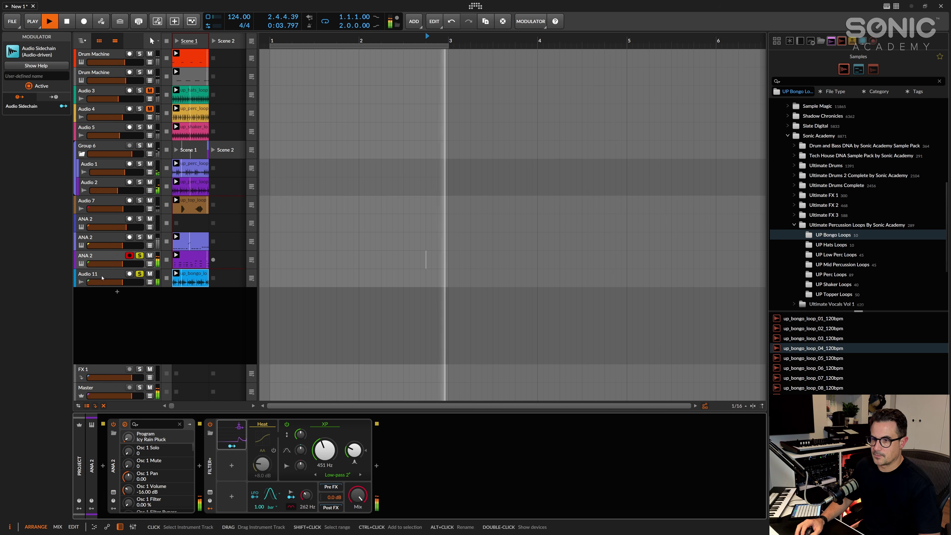
{"action": "left_click", "coordinate": [224, 443]}
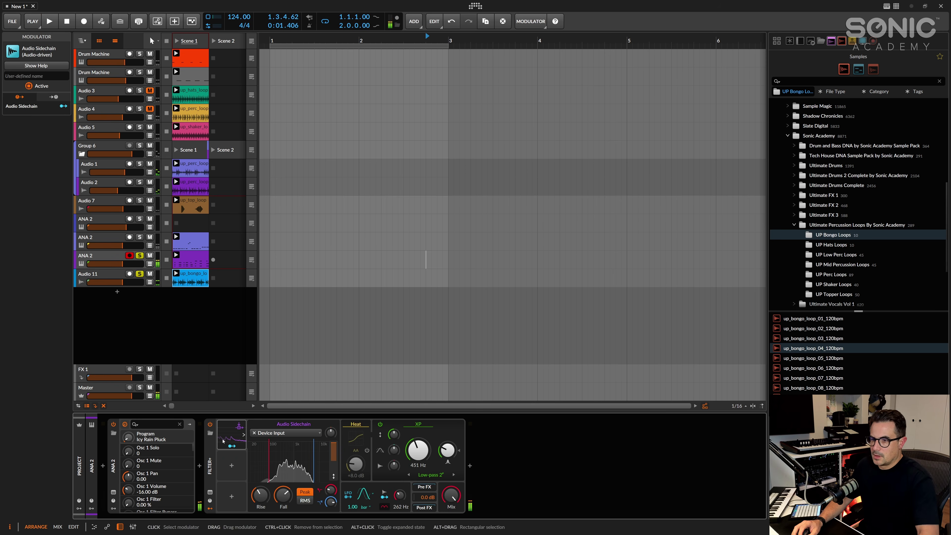
{"action": "left_click", "coordinate": [292, 435]}
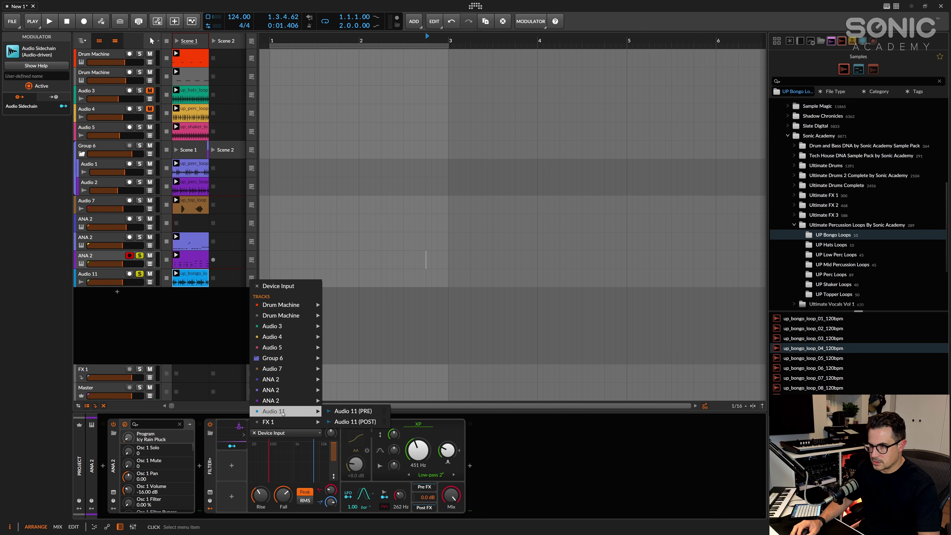
{"action": "left_click", "coordinate": [363, 411]}
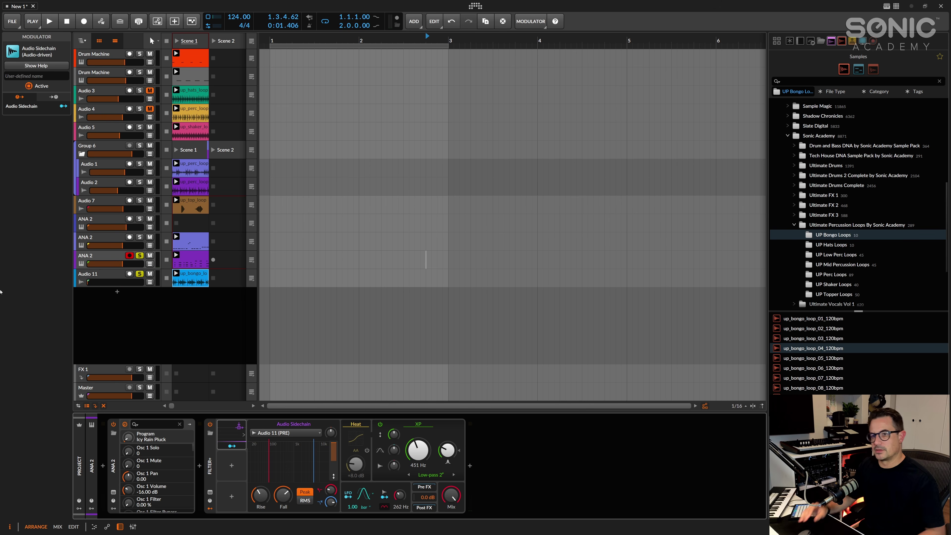
Play back the groove and lower the Filter+ cutoff on the pluck track to 289 Hz
{"action": "key", "text": "space"}
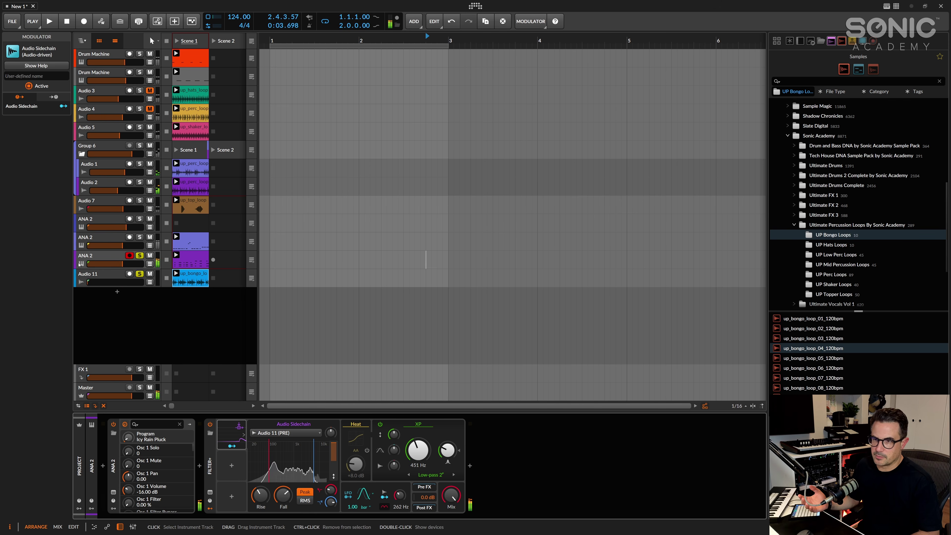
{"action": "key", "text": "space"}
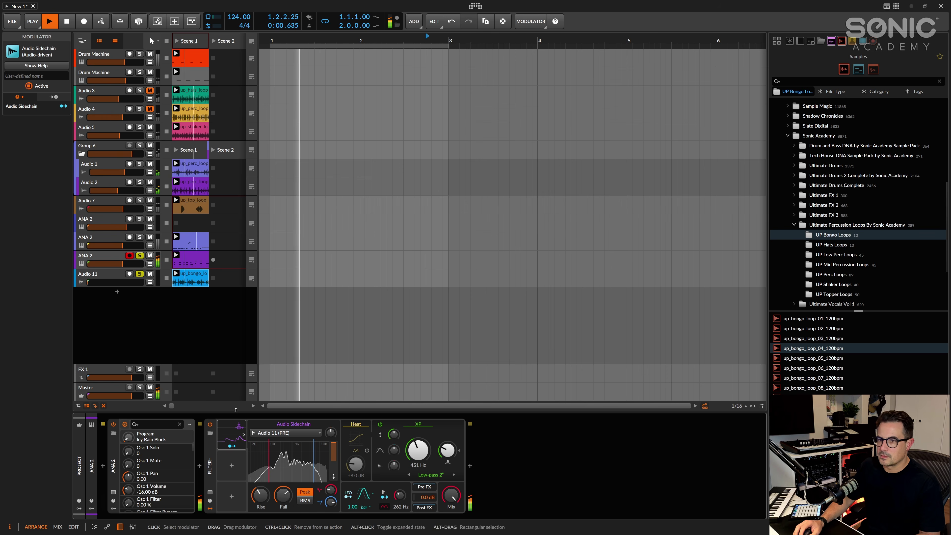
{"action": "mouse_move", "coordinate": [448, 449]}
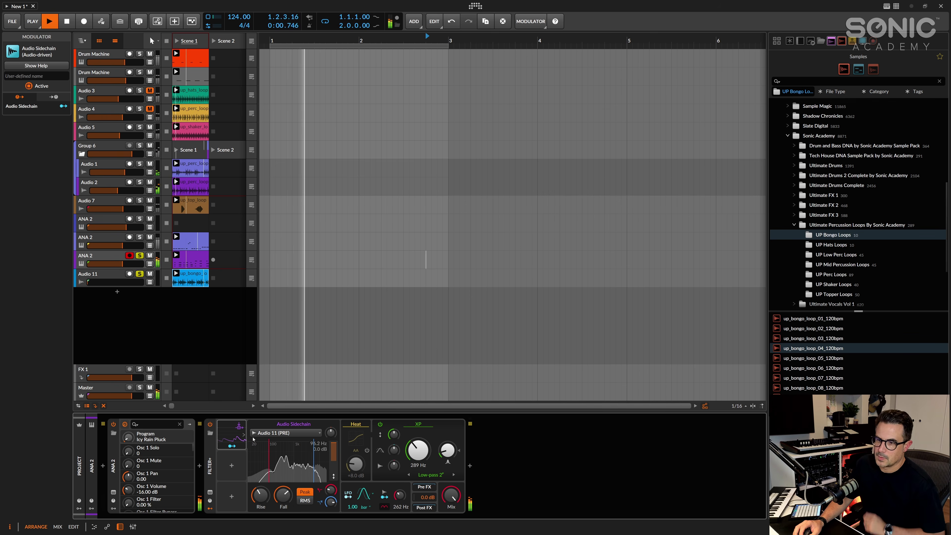
{"action": "key", "text": "space"}
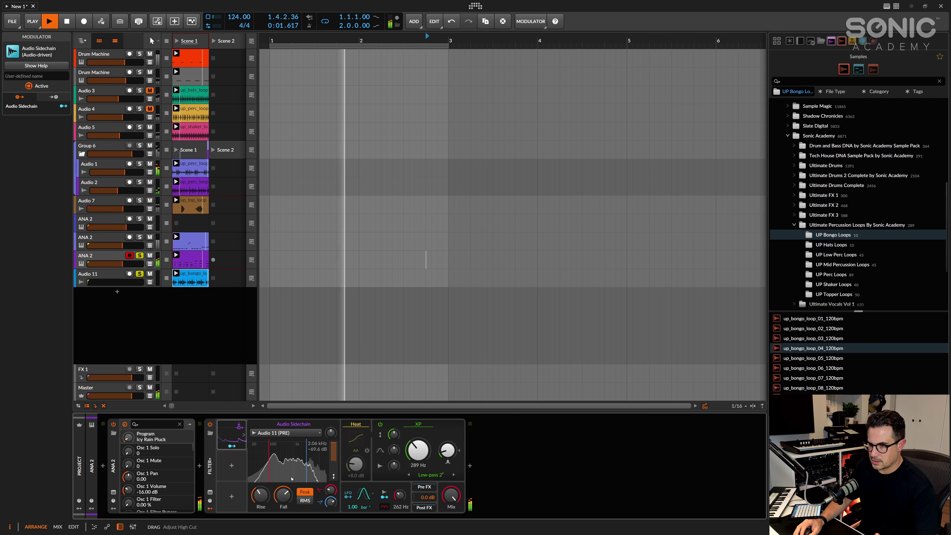
Narrow the Audio Sidechain's low-frequency range, route it to the Filter+ cutoff at 90.29 and fine-tune its input gain
{"action": "left_click_drag", "start_coordinate": [269, 478], "coordinate": [273, 477]}
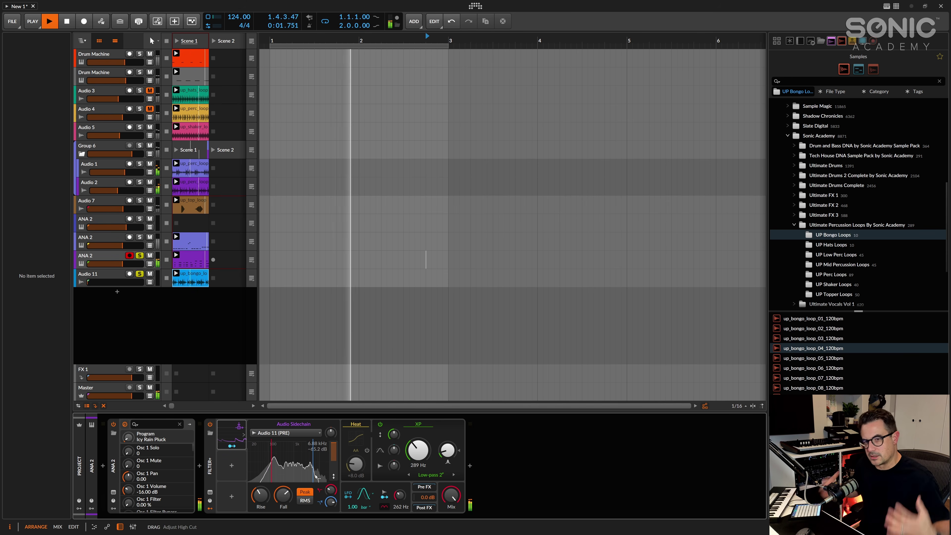
{"action": "left_click", "coordinate": [232, 446]}
{"action": "left_click_drag", "start_coordinate": [418, 447], "coordinate": [419, 446]}
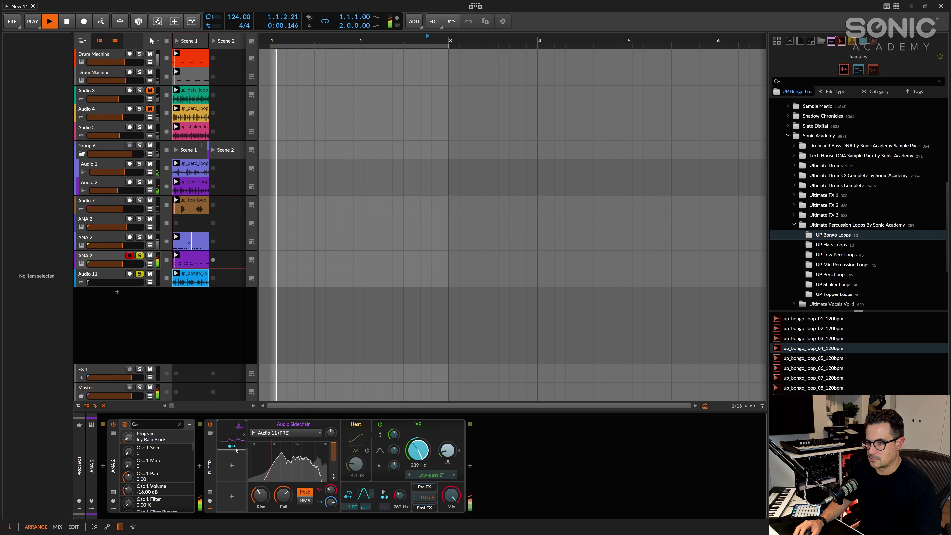
{"action": "left_click_drag", "start_coordinate": [331, 432], "coordinate": [334, 434]}
Add a Reverb device after Filter+ and lower the Filter+ cutoff to 124 Hz, retouching the sidechain gain
{"action": "left_click", "coordinate": [510, 497]}
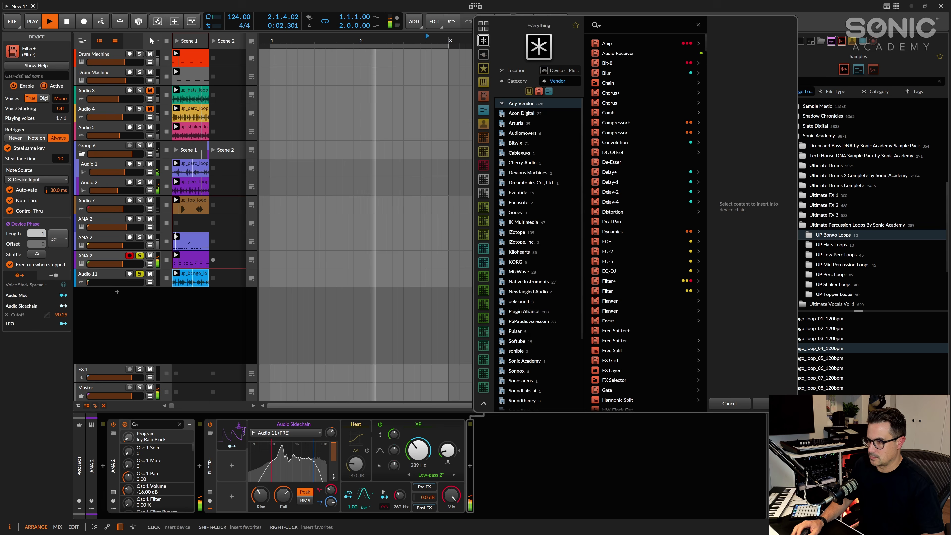
{"action": "type", "text": "reverb"}
{"action": "key", "text": "Return"}
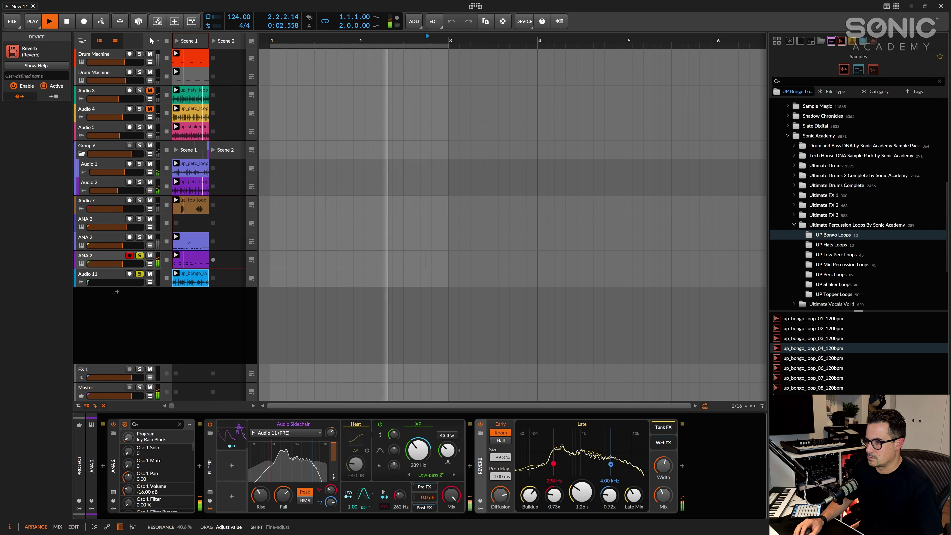
{"action": "left_click_drag", "start_coordinate": [416, 450], "coordinate": [416, 465]}
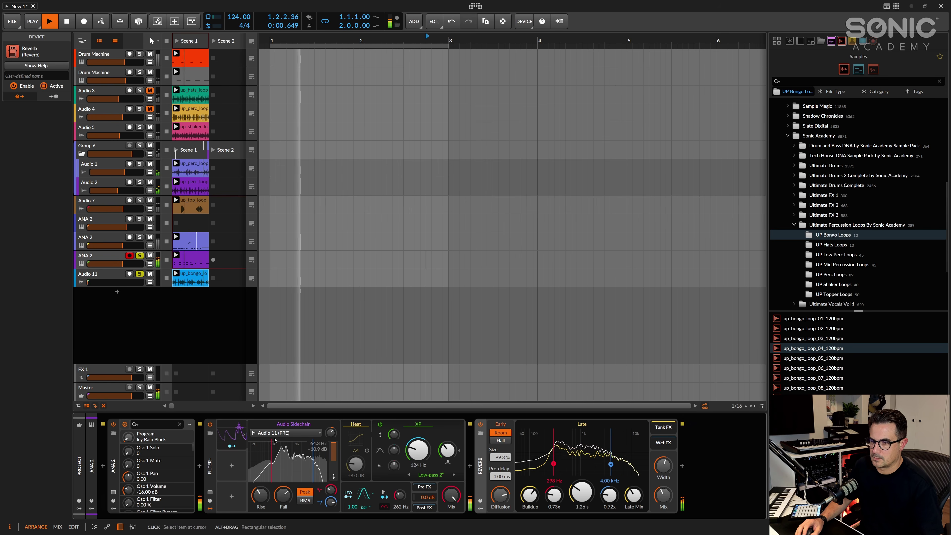
{"action": "left_click_drag", "start_coordinate": [331, 432], "coordinate": [331, 432]}
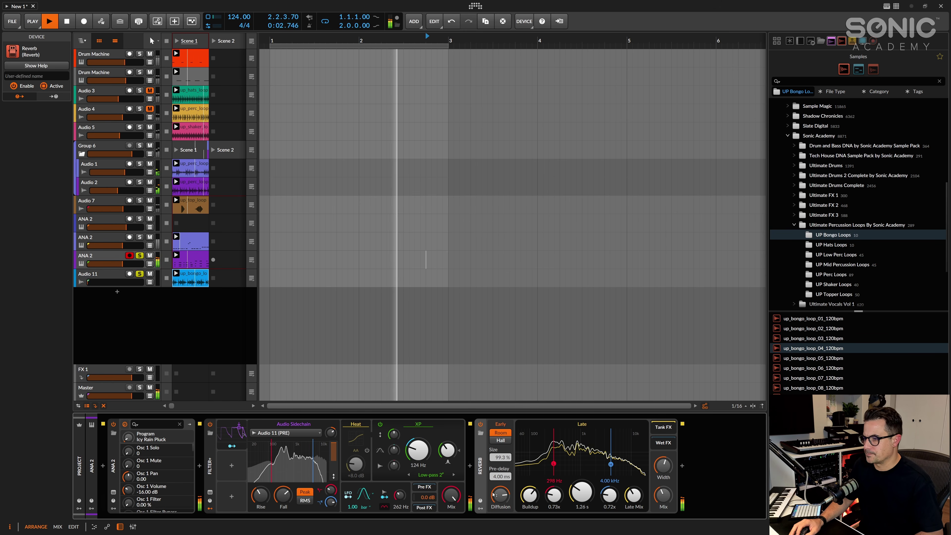
Insert a Delay+ device between Filter+ and Reverb and switch it to Ping L mode
{"action": "left_click", "coordinate": [470, 466]}
{"action": "type", "text": "delay"}
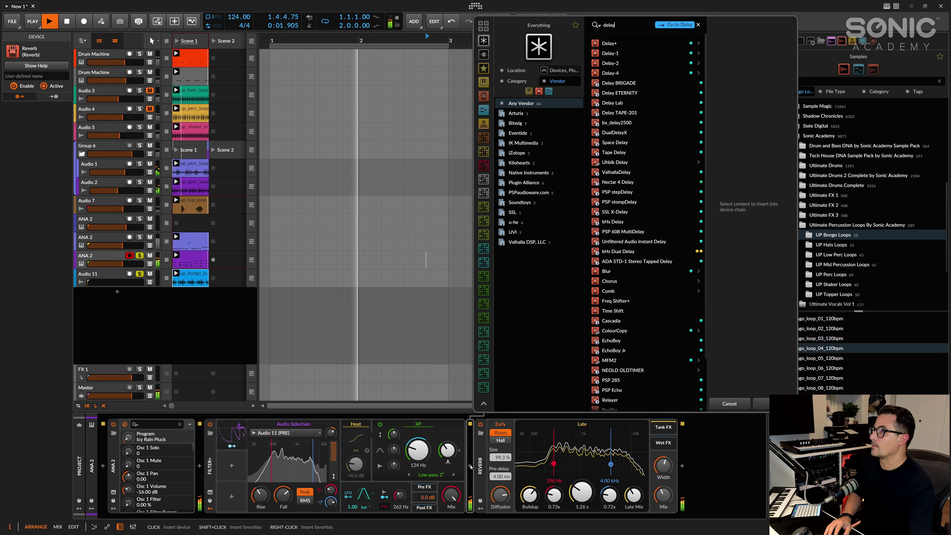
{"action": "key", "text": "Return"}
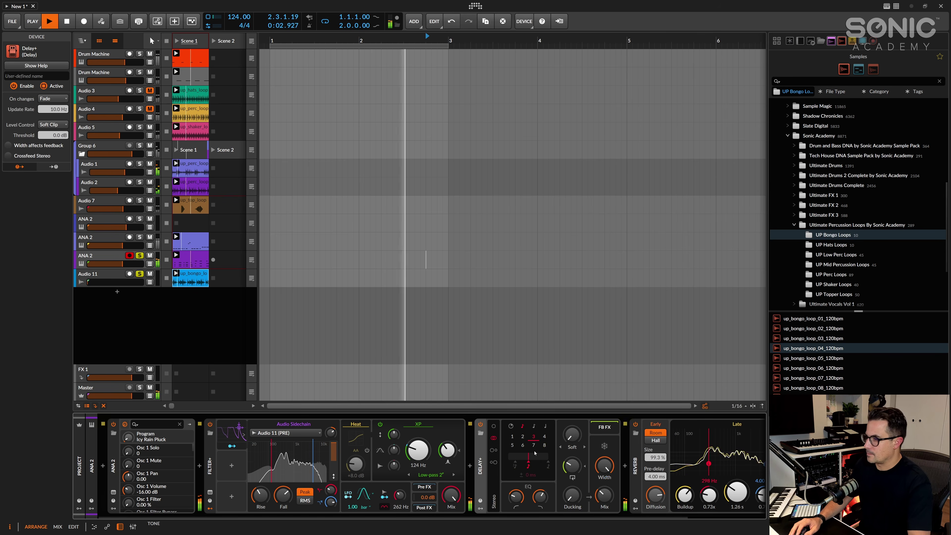
{"action": "left_click", "coordinate": [493, 449]}
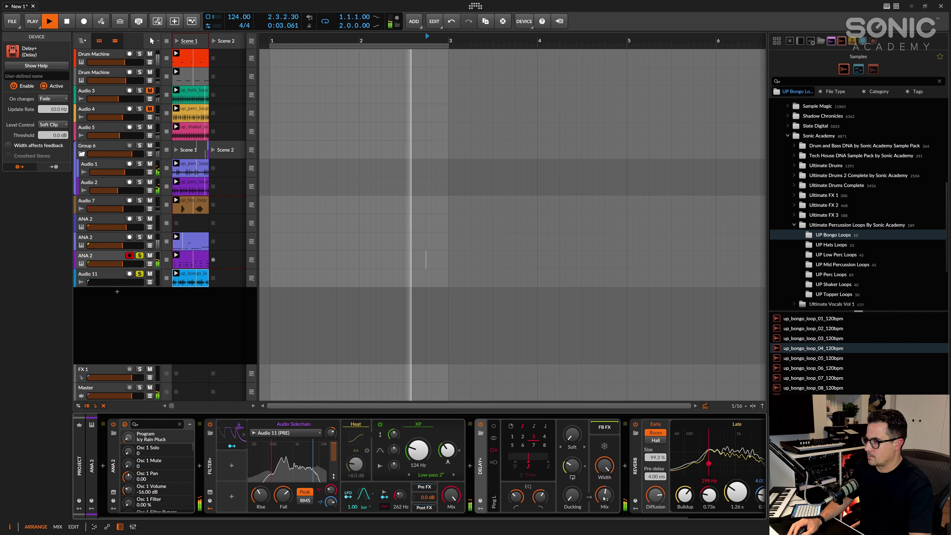
Enable the Heat stage in Filter+ with a drive of +13.3 dB
{"action": "scroll", "coordinate": [500, 514], "scroll_direction": "right", "scroll_amount": 3}
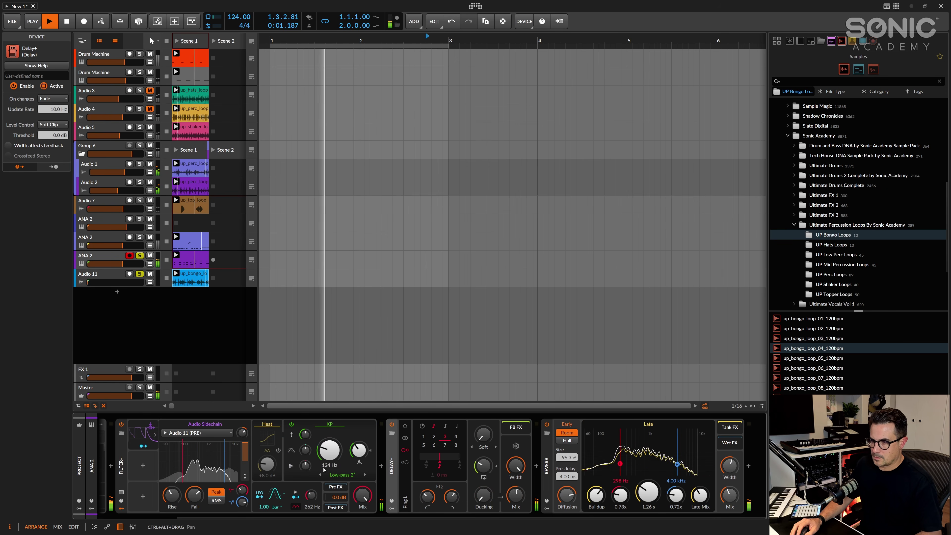
{"action": "left_click", "coordinate": [278, 451]}
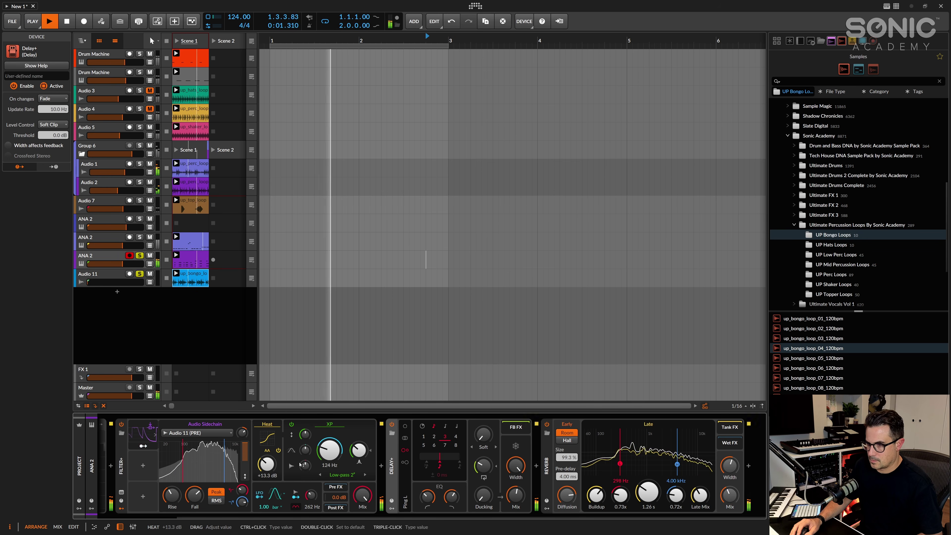
Add an EQ-2 after the Reverb and set its low cut to 284 Hz with a Q of 0.81
{"action": "left_click", "coordinate": [749, 467]}
{"action": "type", "text": "eq-2"}
{"action": "key", "text": "Return"}
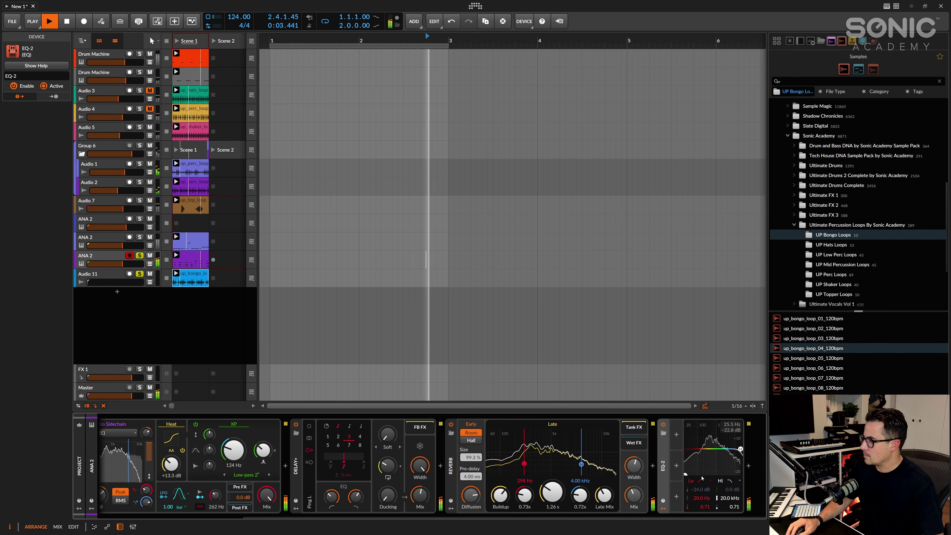
{"action": "left_click_drag", "start_coordinate": [685, 476], "coordinate": [706, 473]}
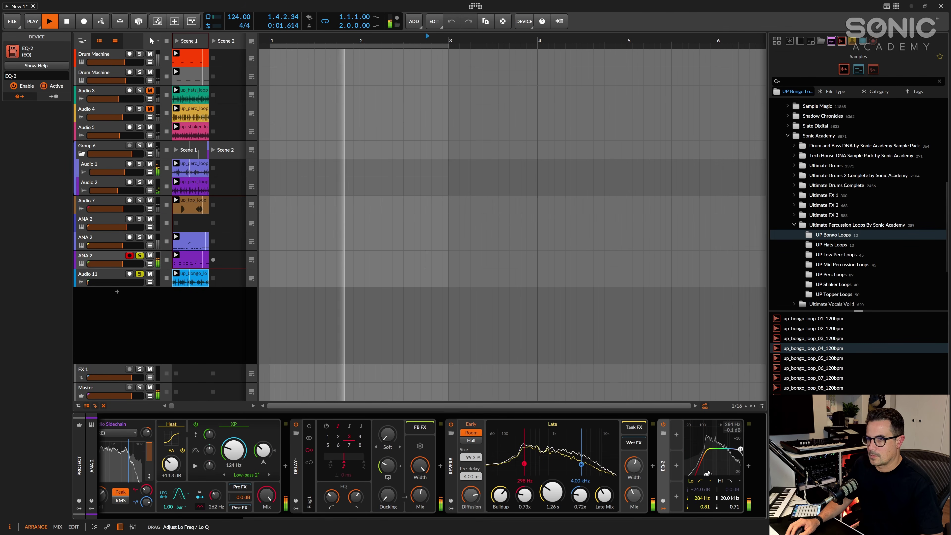
Look through the other tracks' device chains and copy Group 6's Compressor+ to the pluck ANA 2 track
{"action": "left_click", "coordinate": [103, 241]}
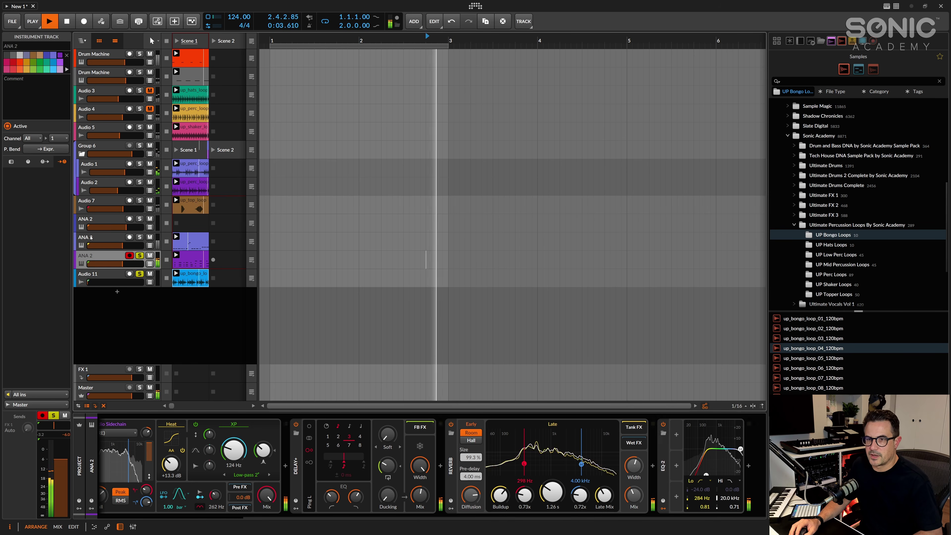
{"action": "left_click", "coordinate": [107, 229]}
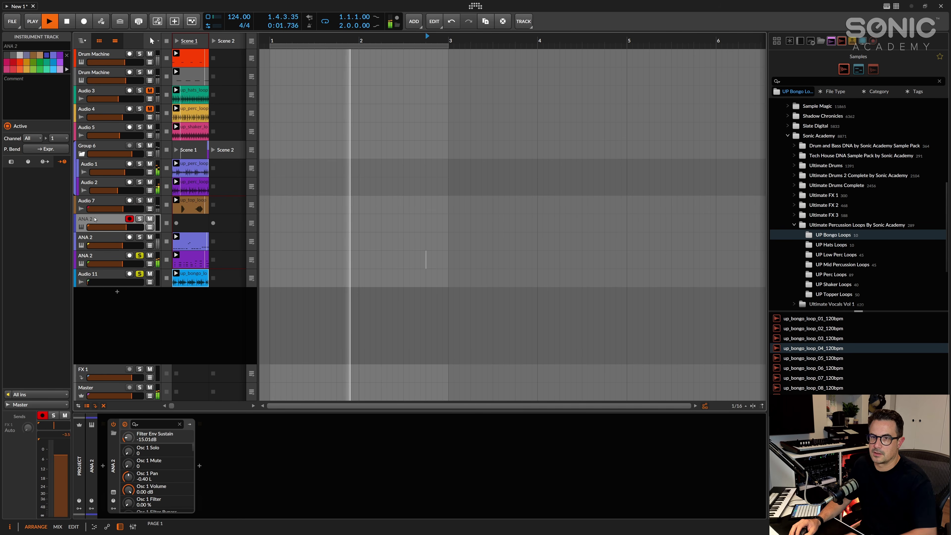
{"action": "left_click", "coordinate": [100, 204]}
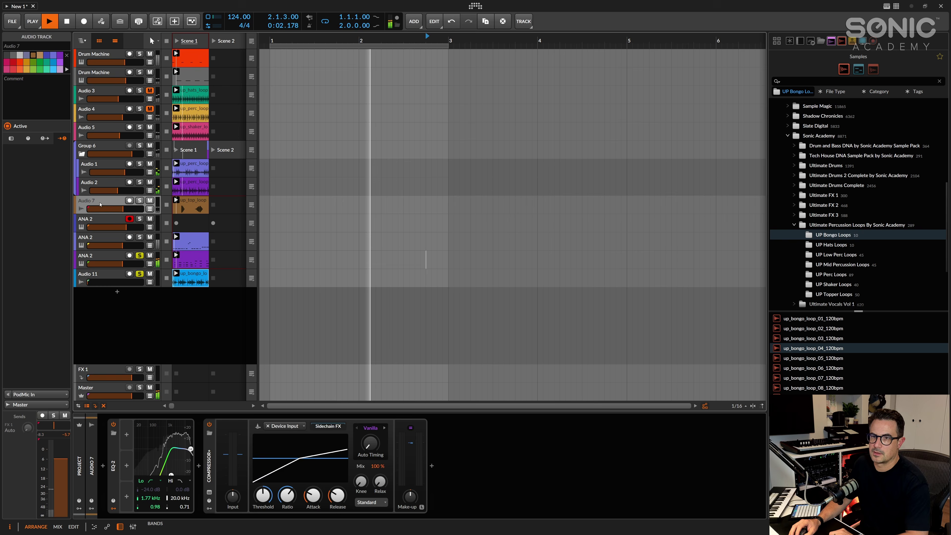
{"action": "left_click", "coordinate": [96, 165]}
{"action": "left_click", "coordinate": [96, 151]}
{"action": "left_click_drag", "start_coordinate": [113, 466], "coordinate": [101, 262]}
{"action": "left_click", "coordinate": [94, 261]}
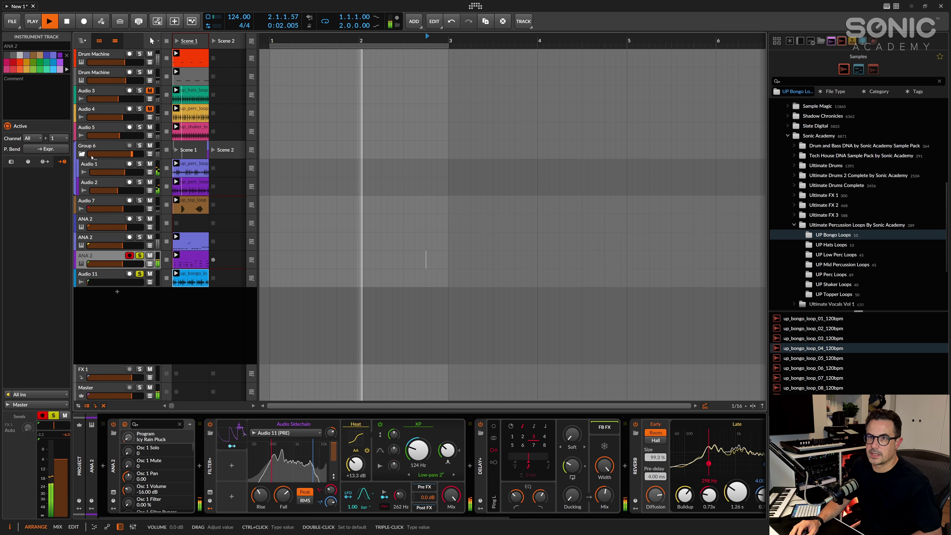
Copy the Kick 3 Sidechainer from the Audio 5 track to the bass ANA 2 track
{"action": "left_click", "coordinate": [94, 147]}
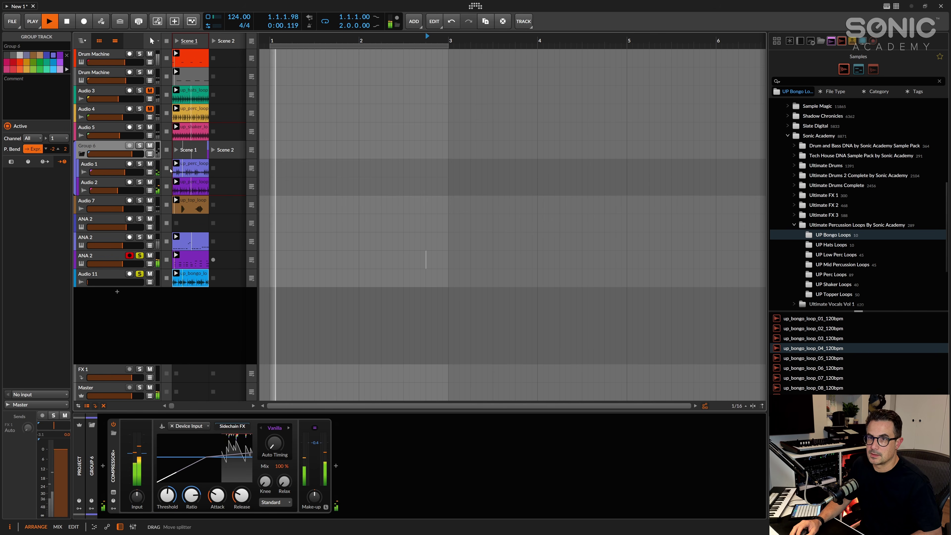
{"action": "left_click", "coordinate": [87, 139]}
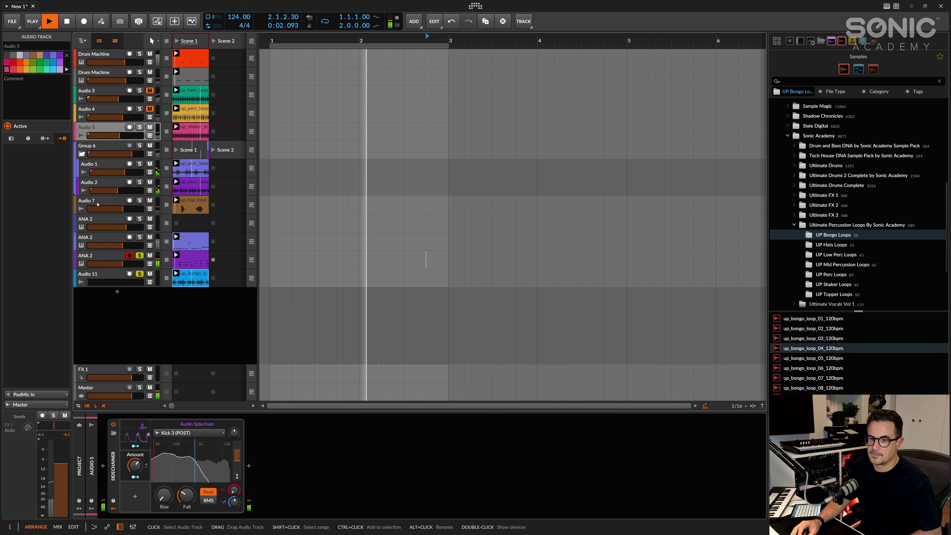
{"action": "left_click_drag", "start_coordinate": [138, 449], "coordinate": [110, 240]}
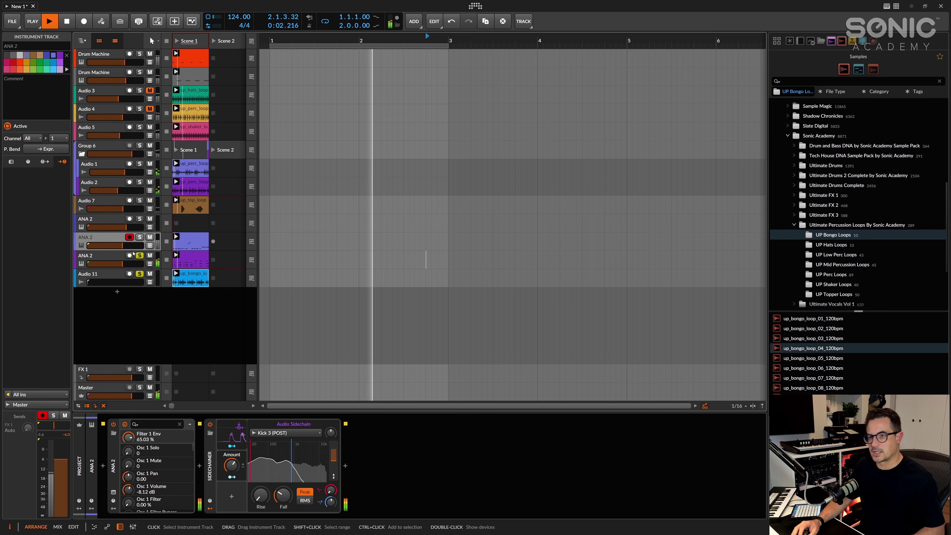
Unsolo the pluck ANA 2 and Audio 11 bongo tracks to hear the full groove, and clear the arranger selection
{"action": "left_click", "coordinate": [140, 256]}
{"action": "left_click", "coordinate": [140, 274]}
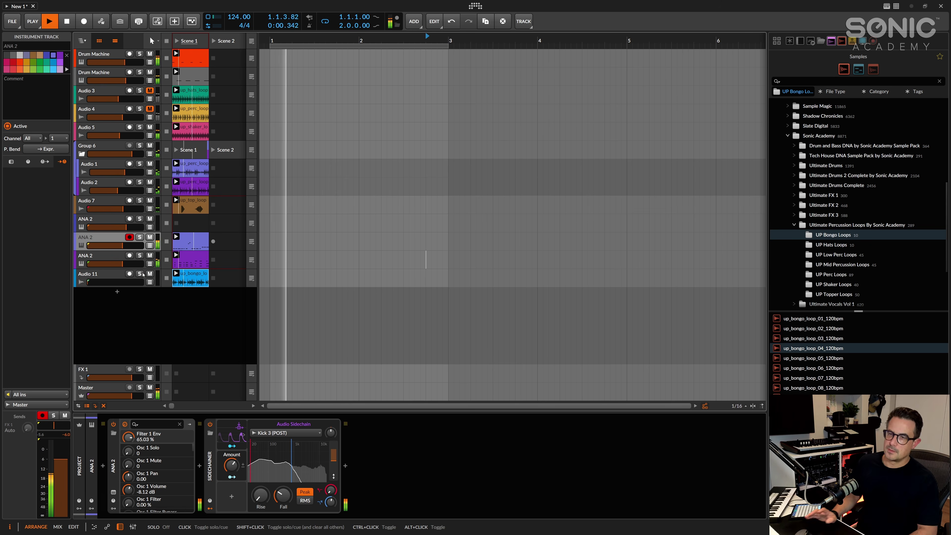
{"action": "left_click", "coordinate": [306, 278]}
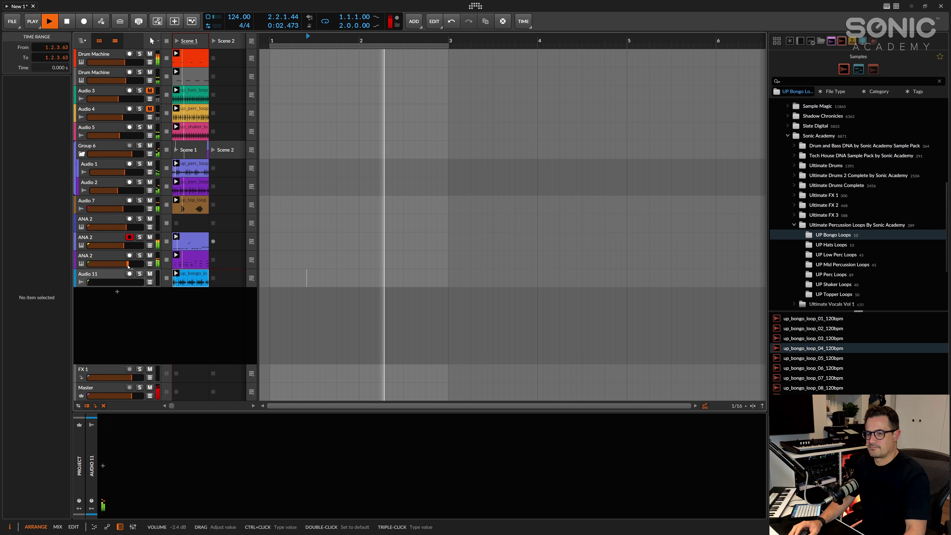
{"action": "left_click", "coordinate": [549, 308]}
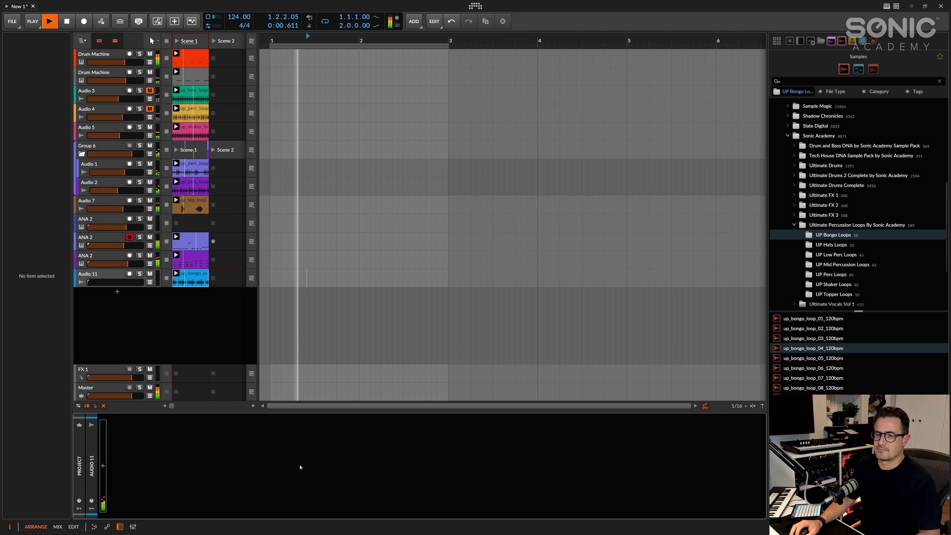